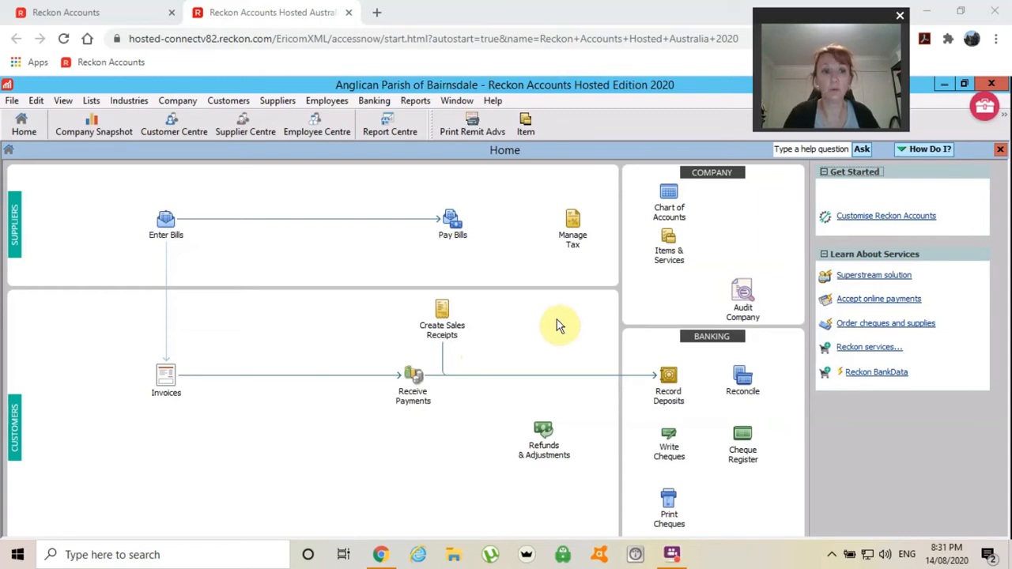
- Start a new bill and pick Telstra as supplier, filling its address, Net 15 terms and telephone account
left_click(166, 235)
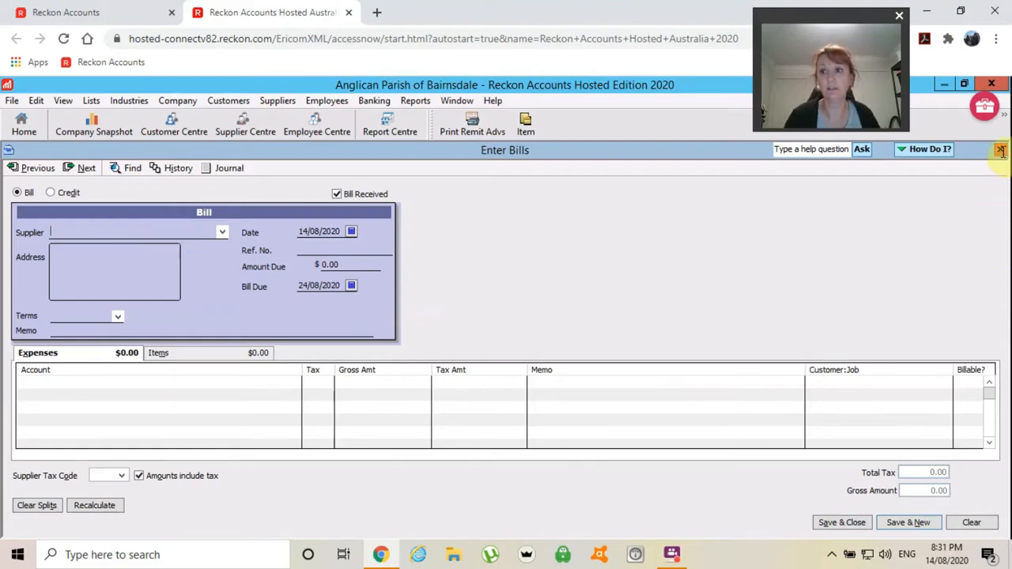
left_click(1000, 150)
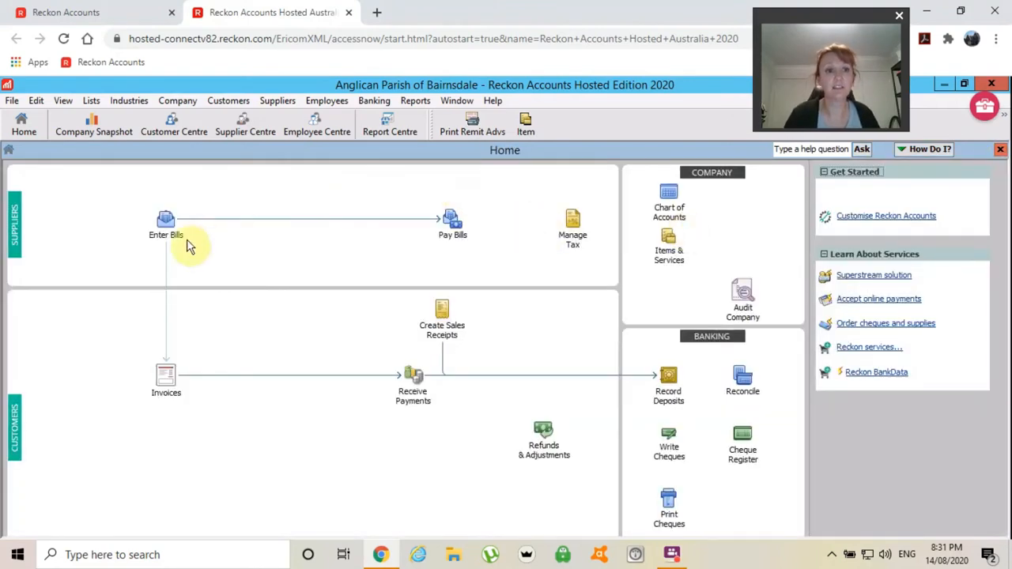
left_click(166, 233)
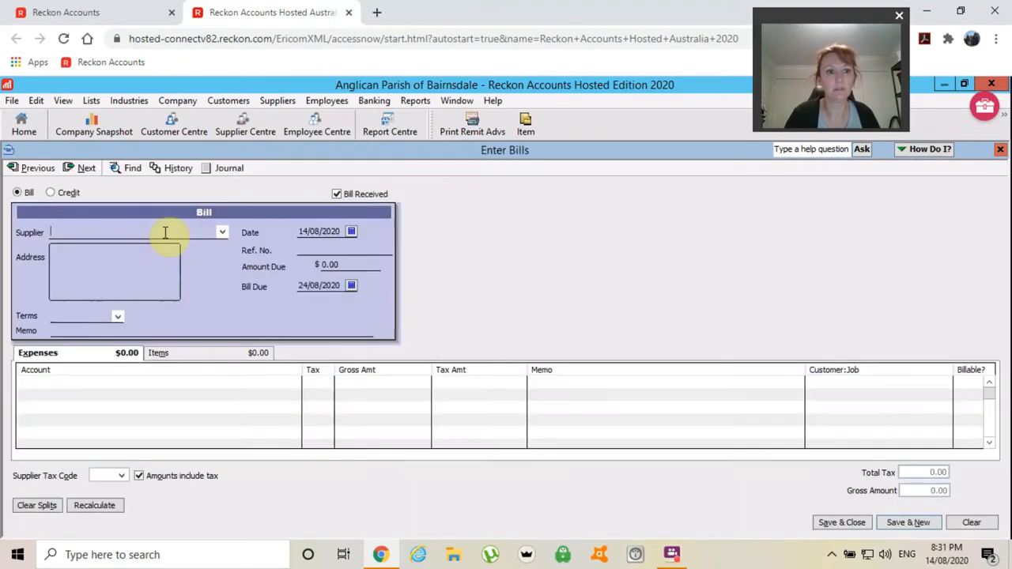
left_click(222, 232)
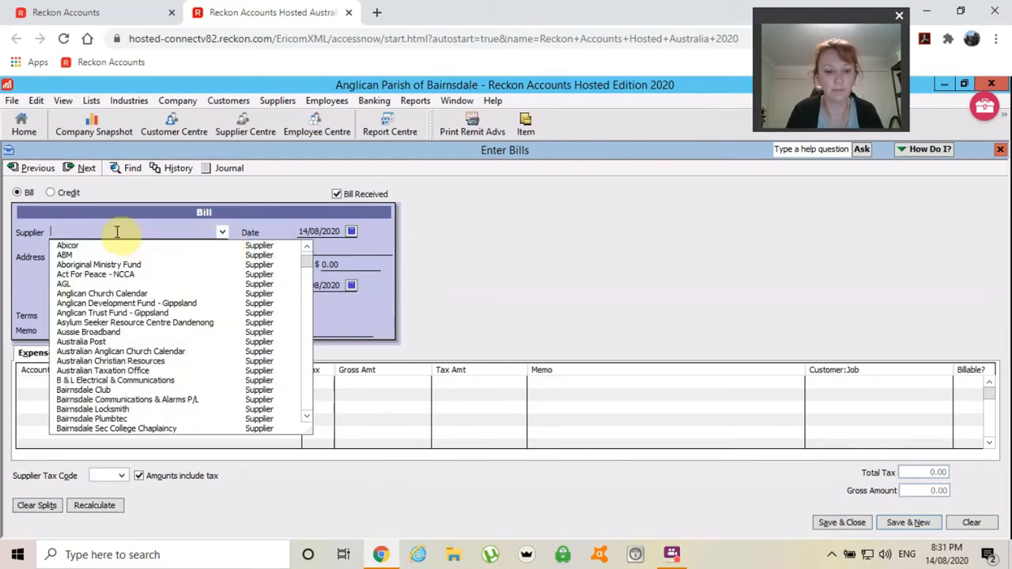
type("Telstra")
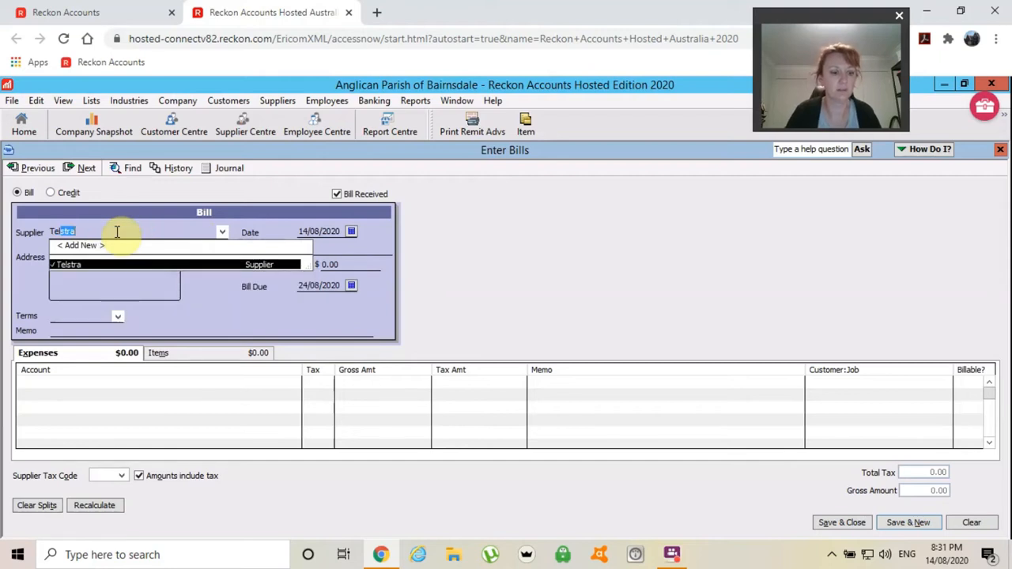
key("Tab")
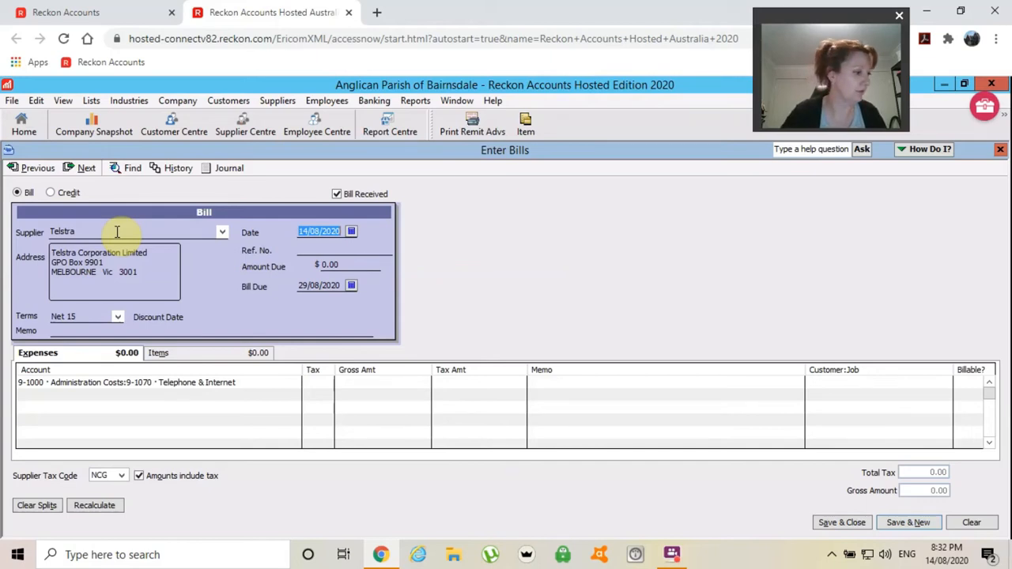
- Date the Telstra bill 09/08/2020 and confirm it in the calendar, giving a 24/08/2020 due date
type("0908")
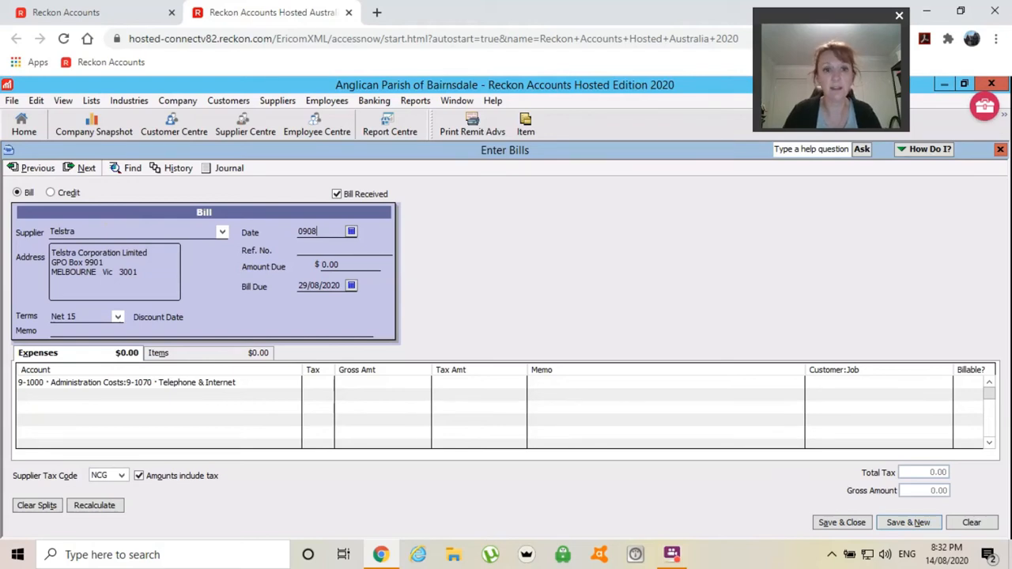
key("Tab")
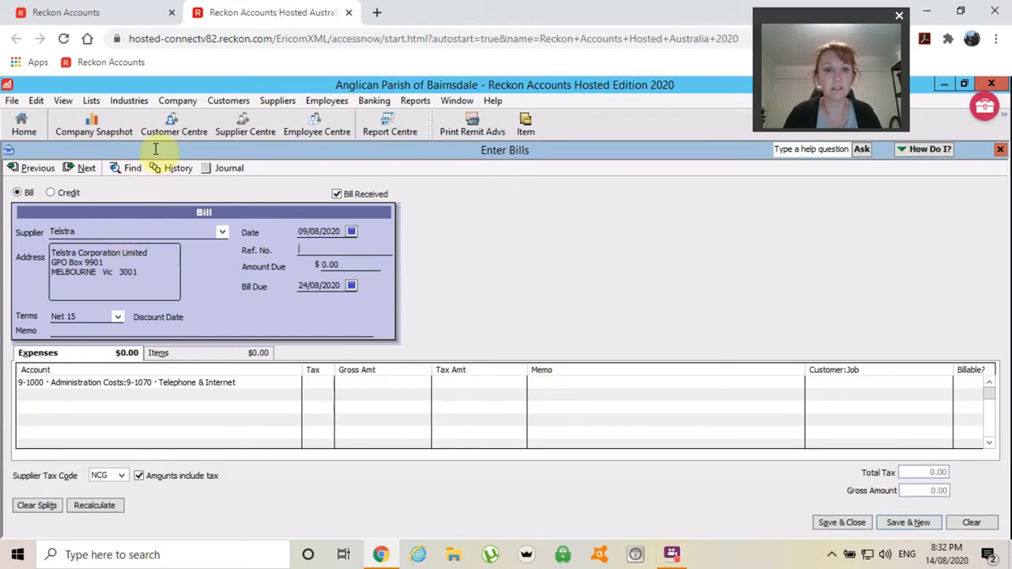
left_click(351, 231)
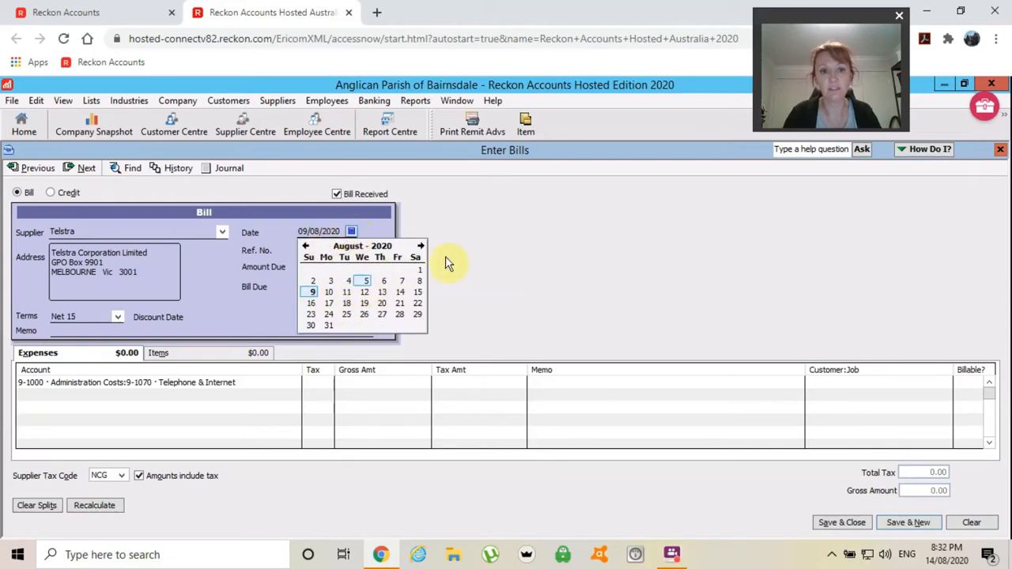
left_click(450, 234)
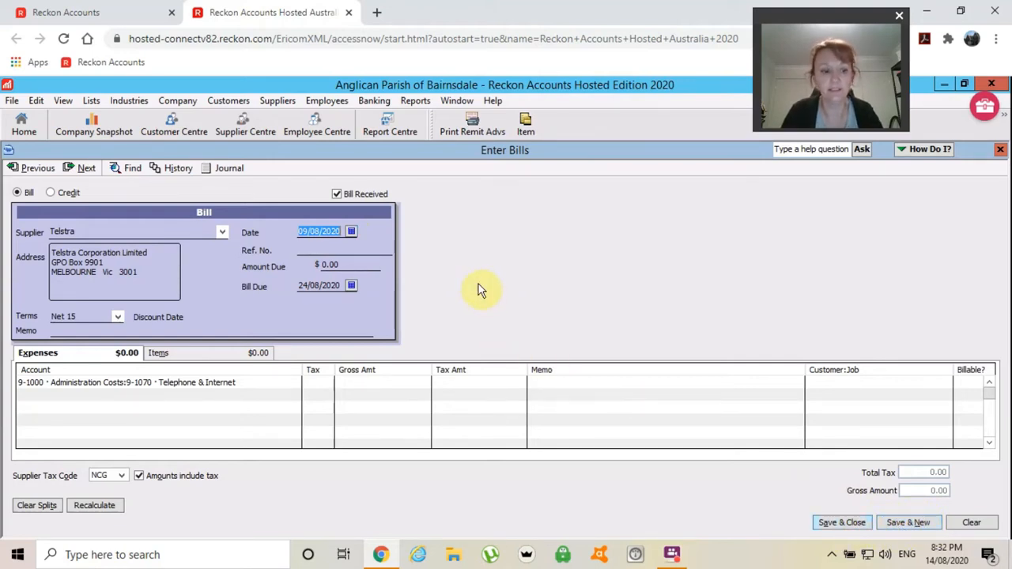
left_click(317, 246)
left_click(315, 232)
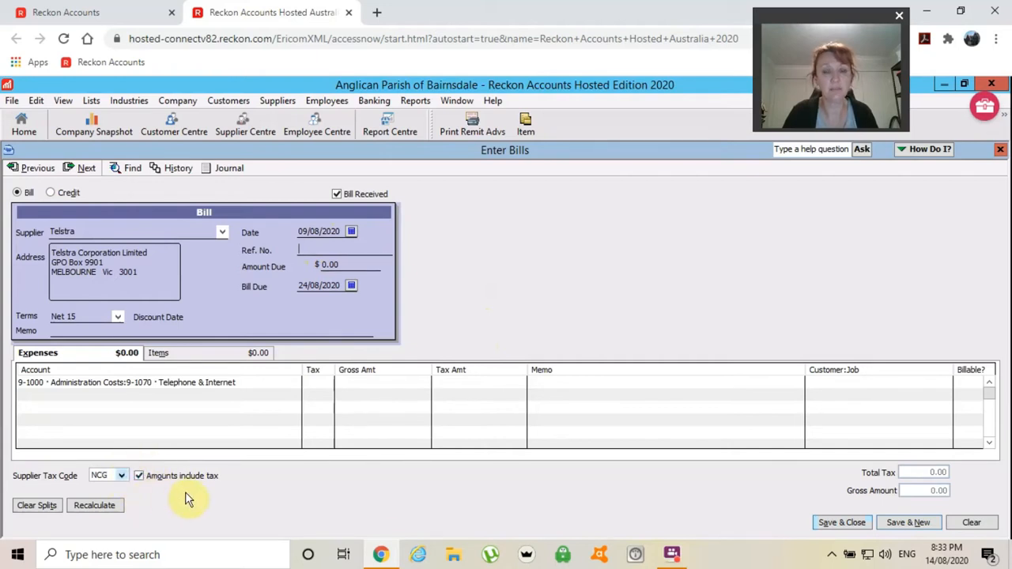
left_click(122, 477)
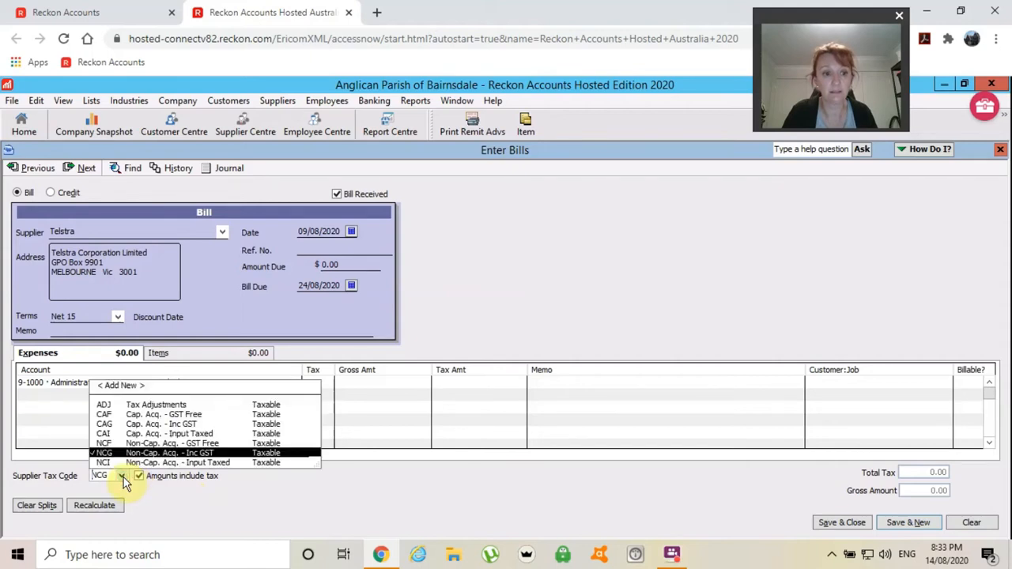
left_click(121, 475)
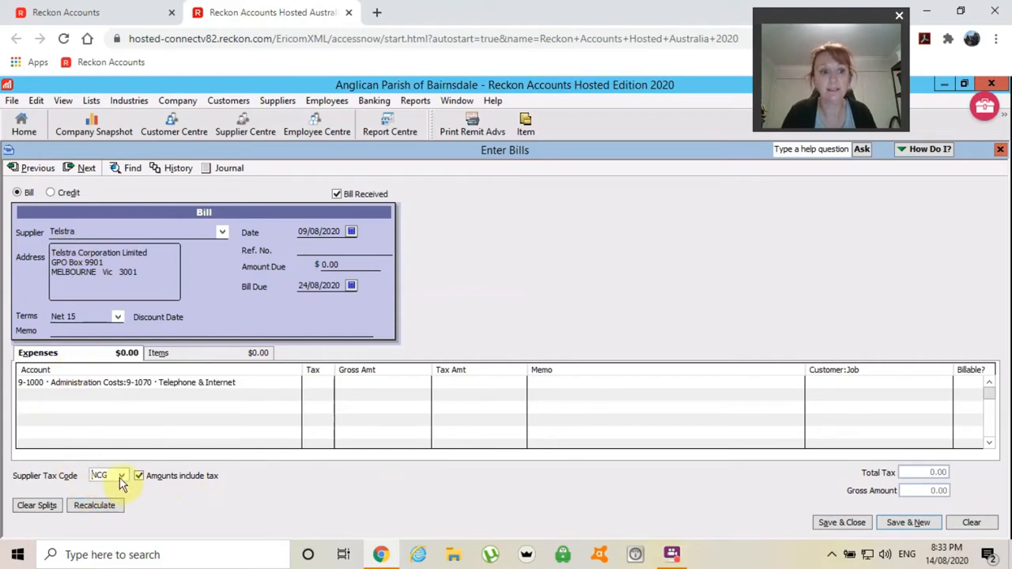
left_click(121, 475)
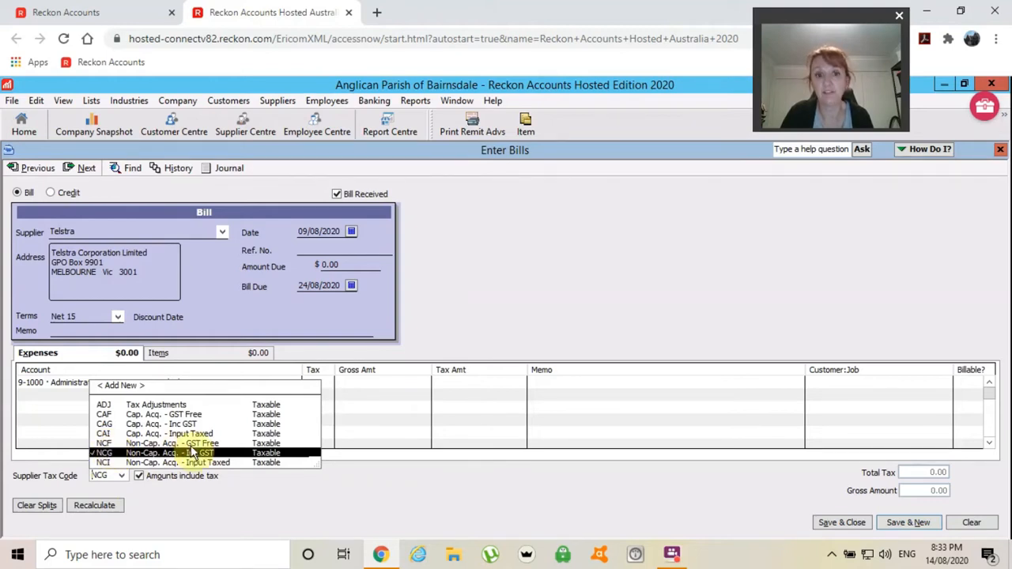
left_click(340, 503)
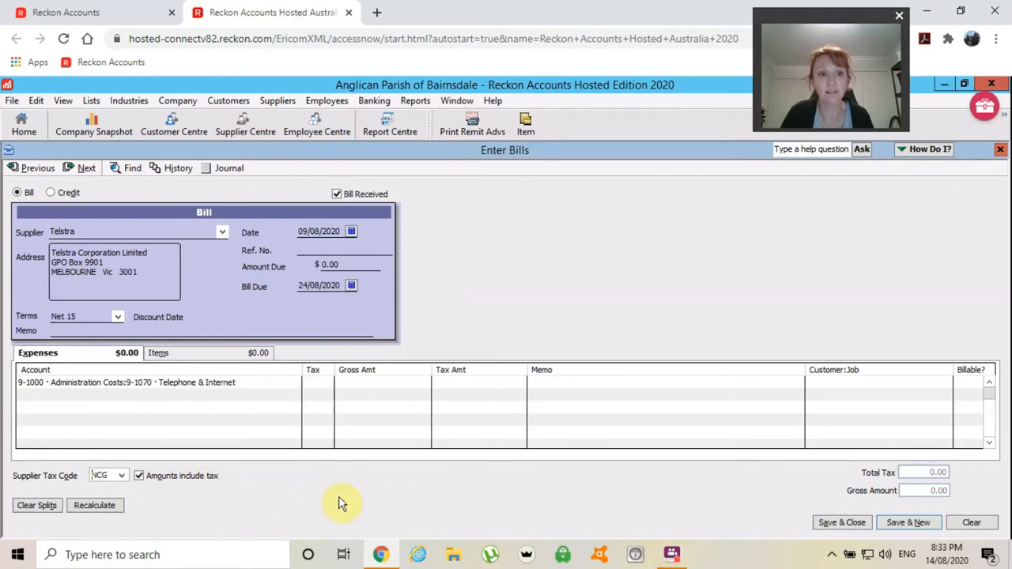
- Enter the Telstra invoice reference and an amount due of 180.00
left_click(311, 251)
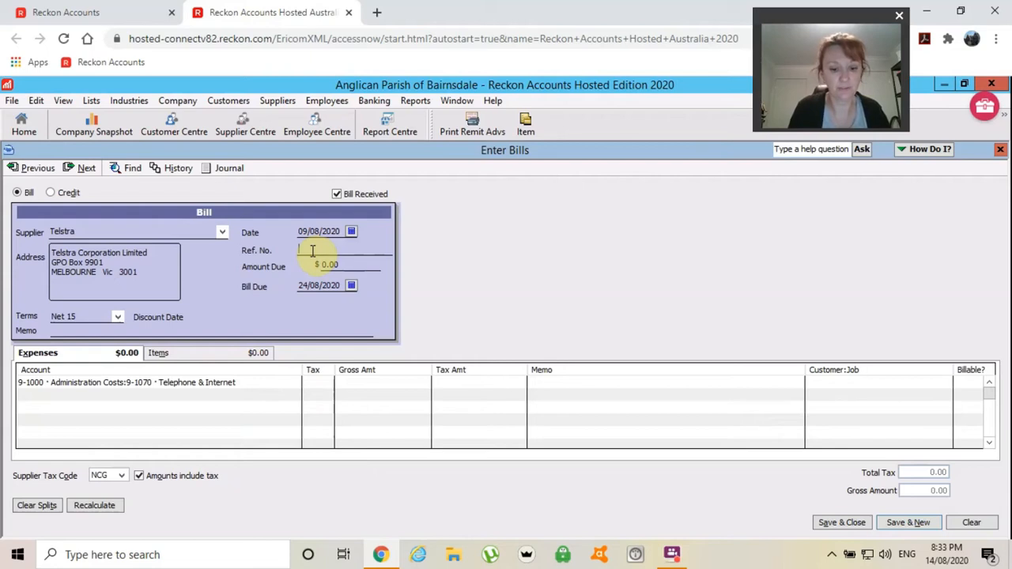
type("Inv ")
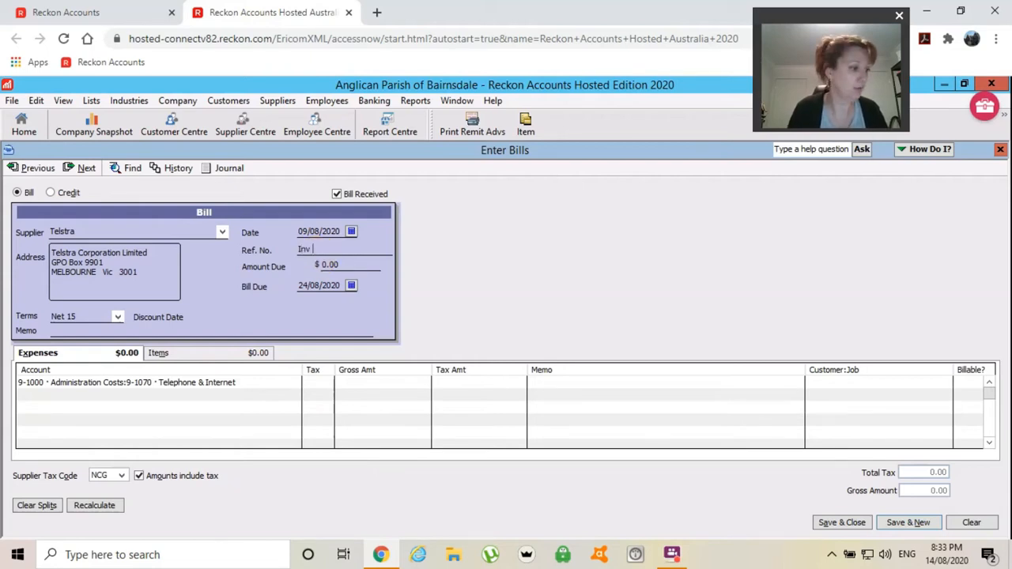
type("K")
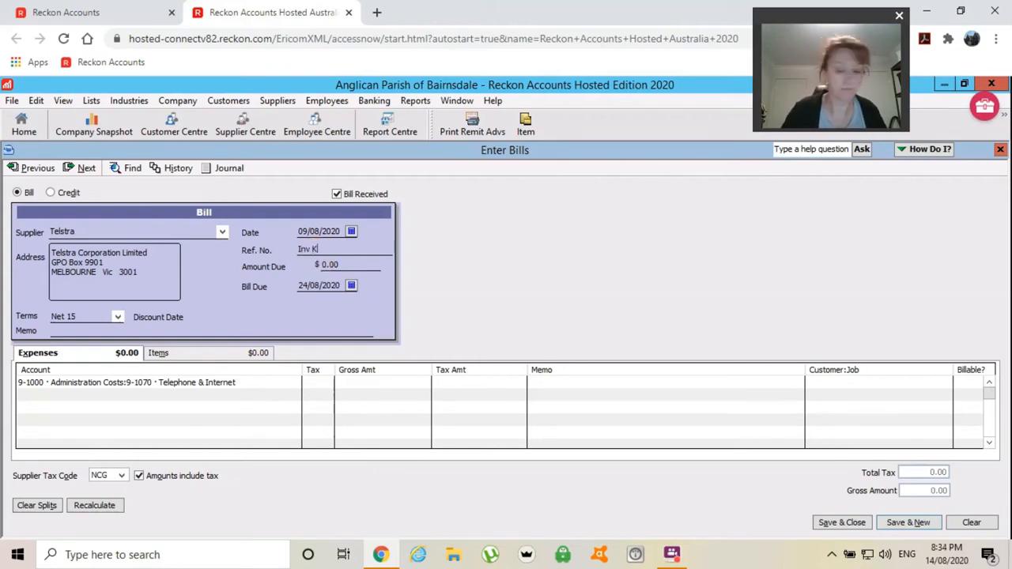
type("071")
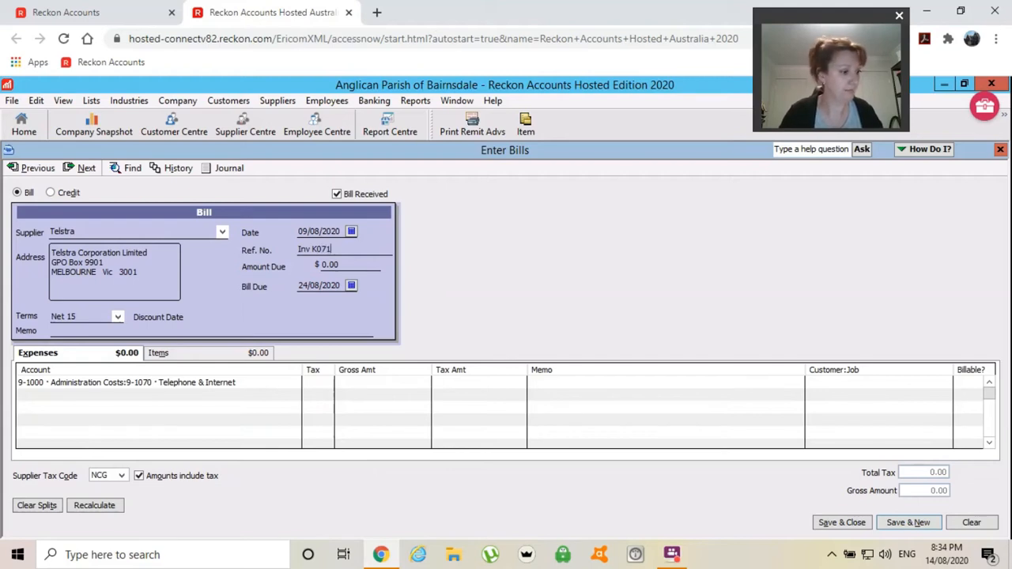
type("025810")
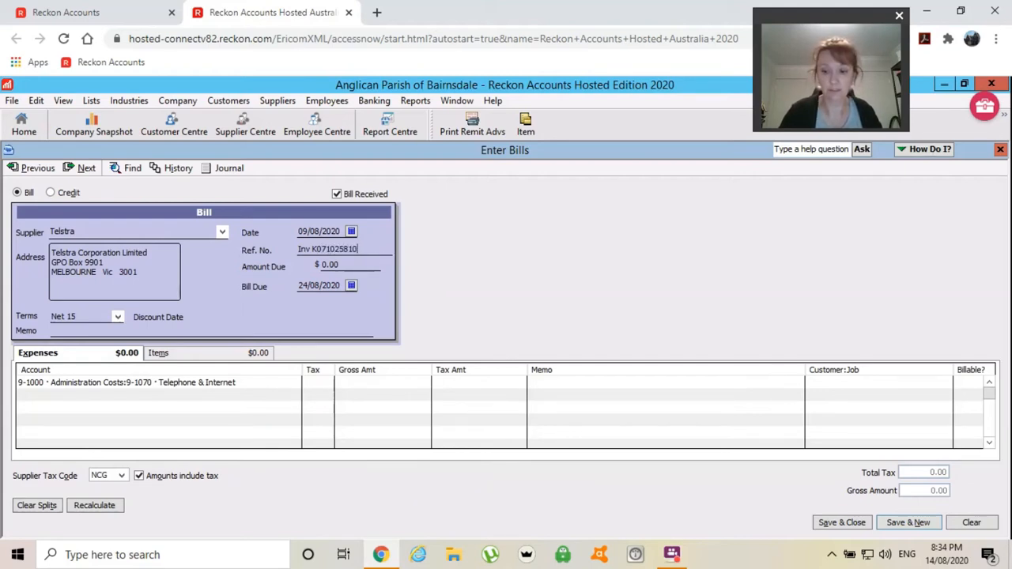
type("-6")
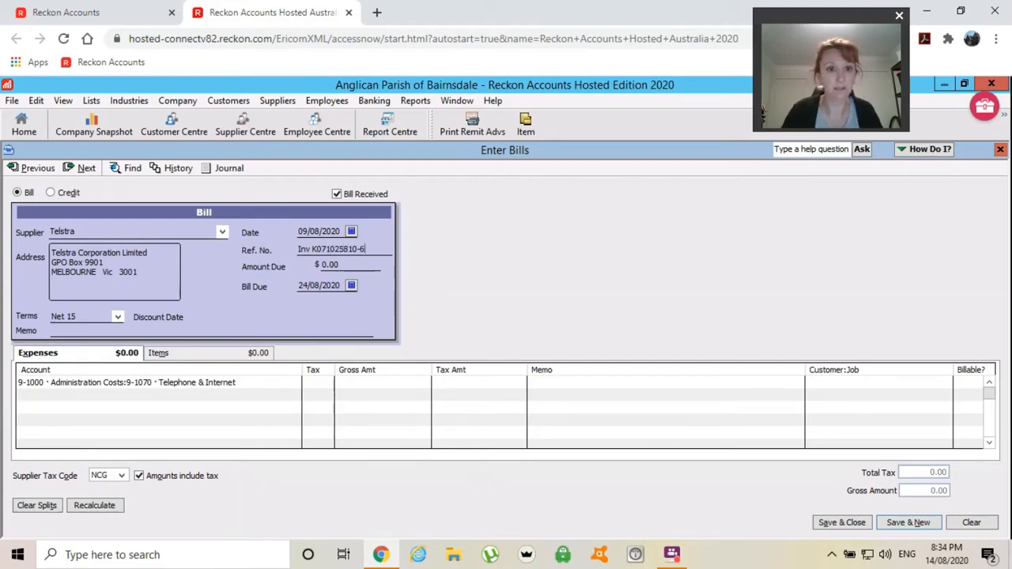
key("Tab")
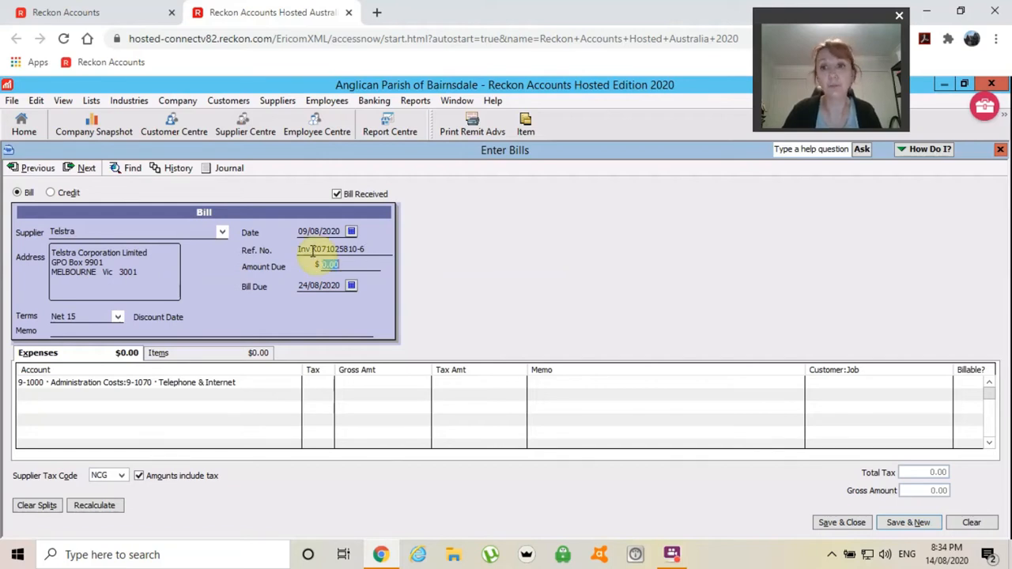
type("180")
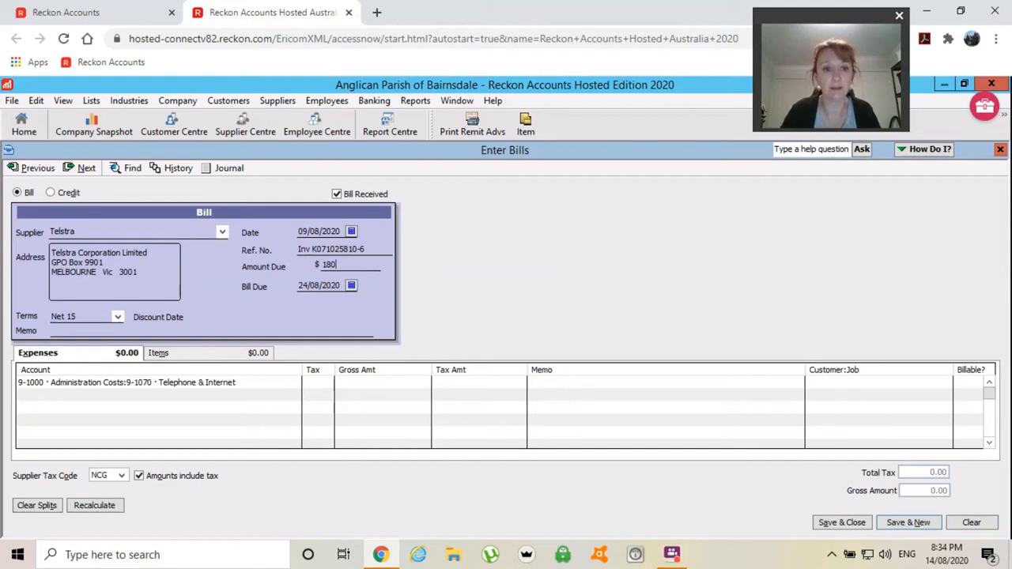
key("Tab")
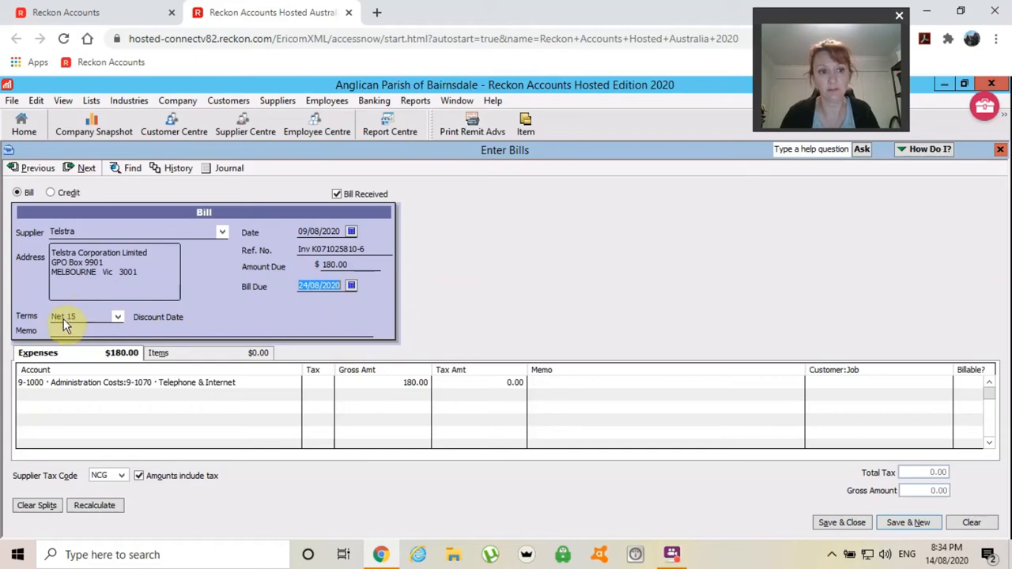
- Change the bill date and due date to 17/08/2020 with Due on receipt terms
left_click(352, 233)
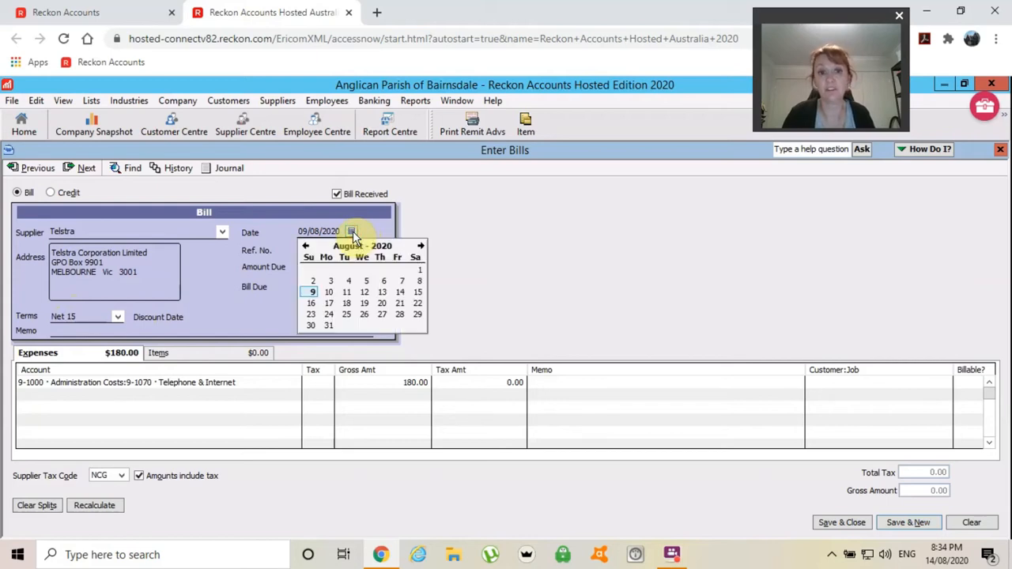
left_click(329, 303)
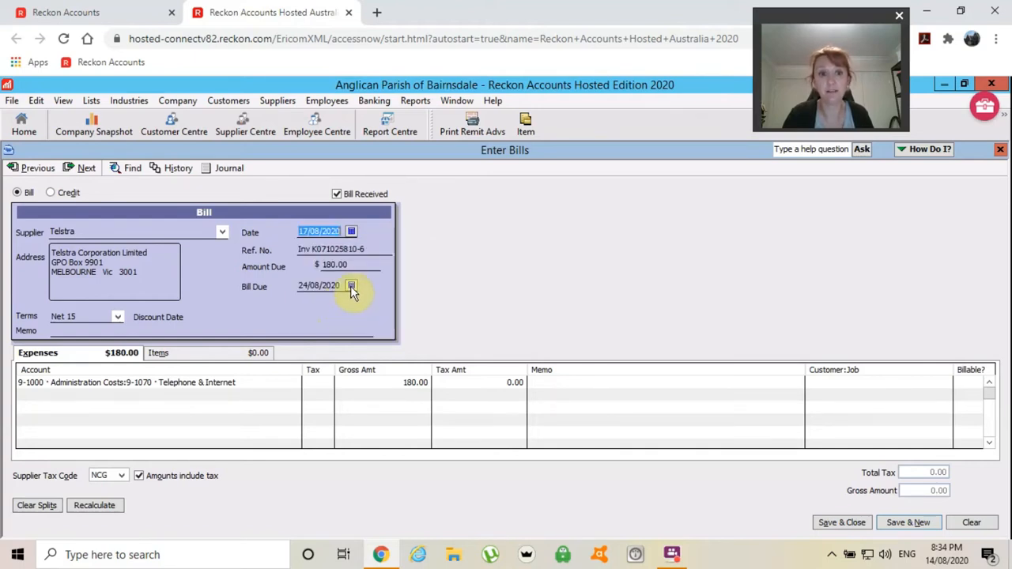
left_click(352, 288)
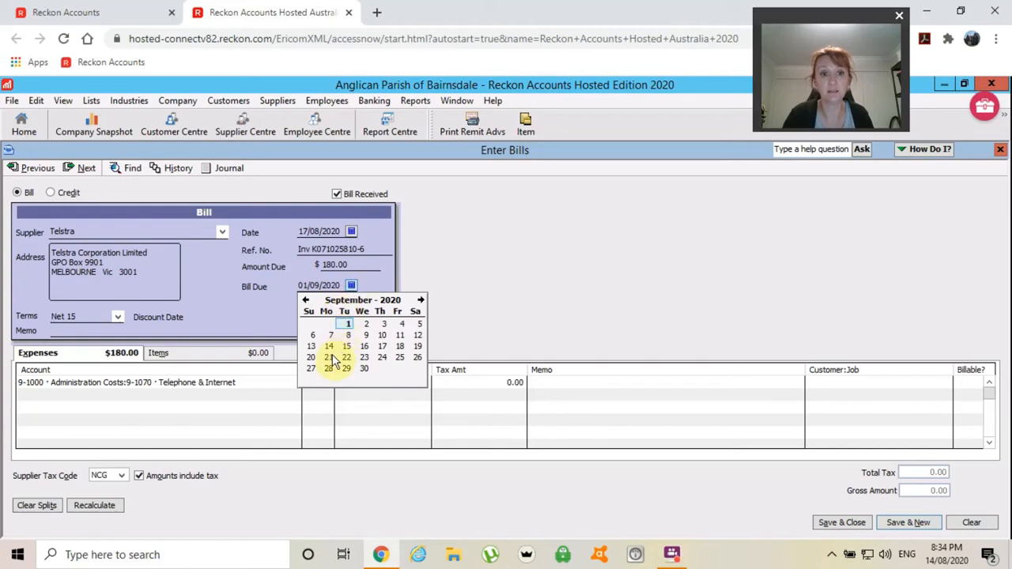
left_click(306, 301)
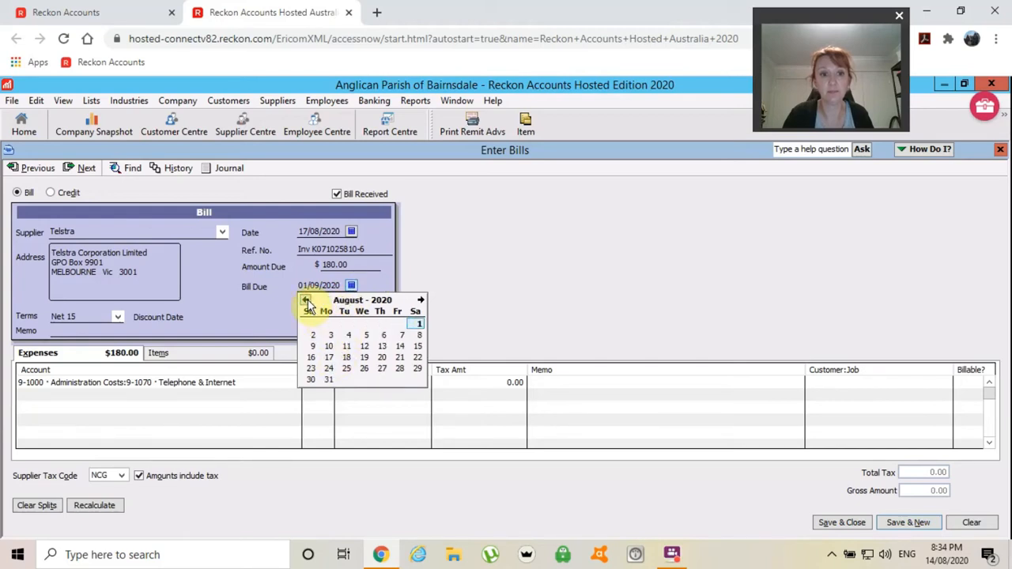
left_click(329, 358)
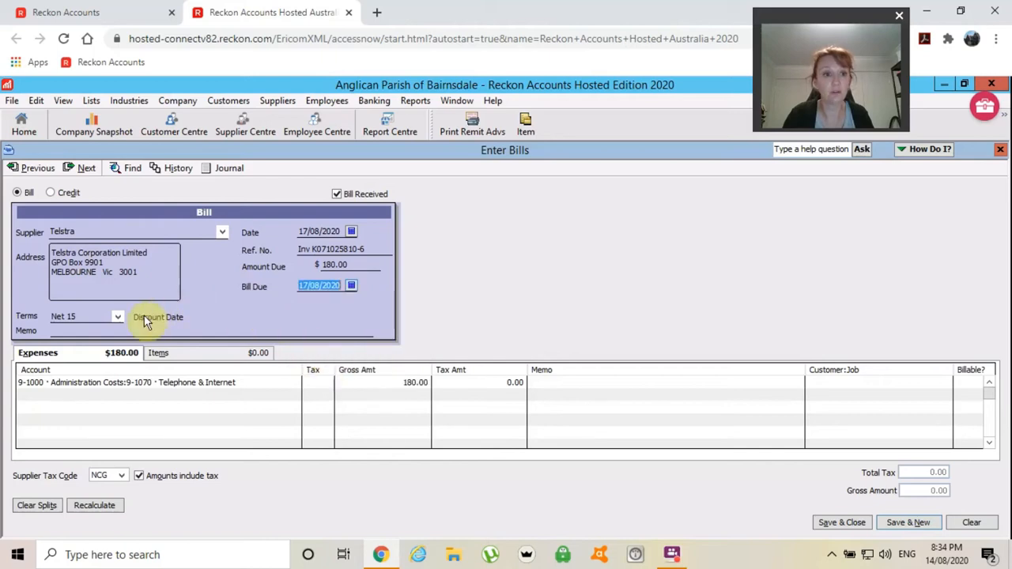
left_click(116, 317)
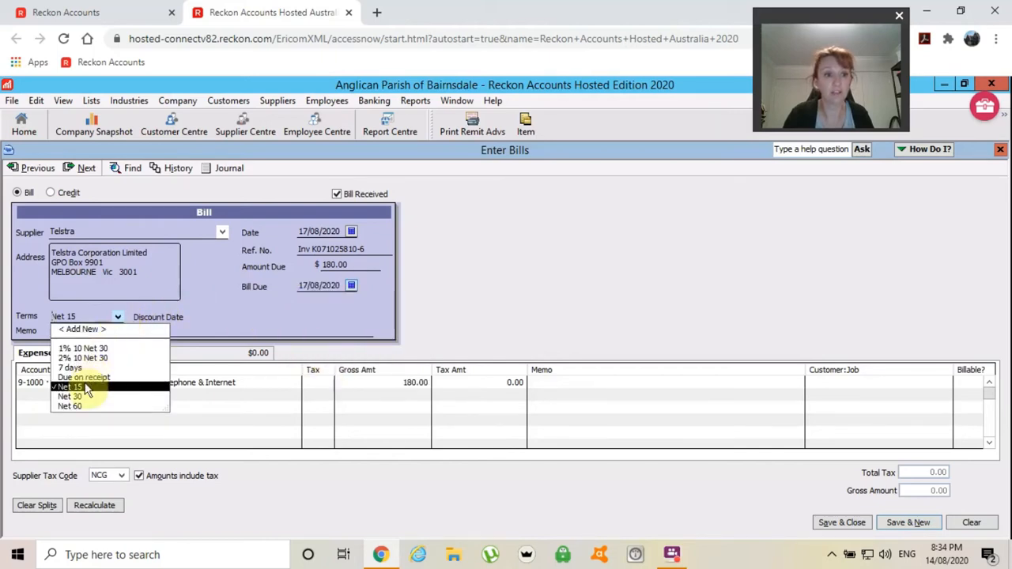
left_click(79, 377)
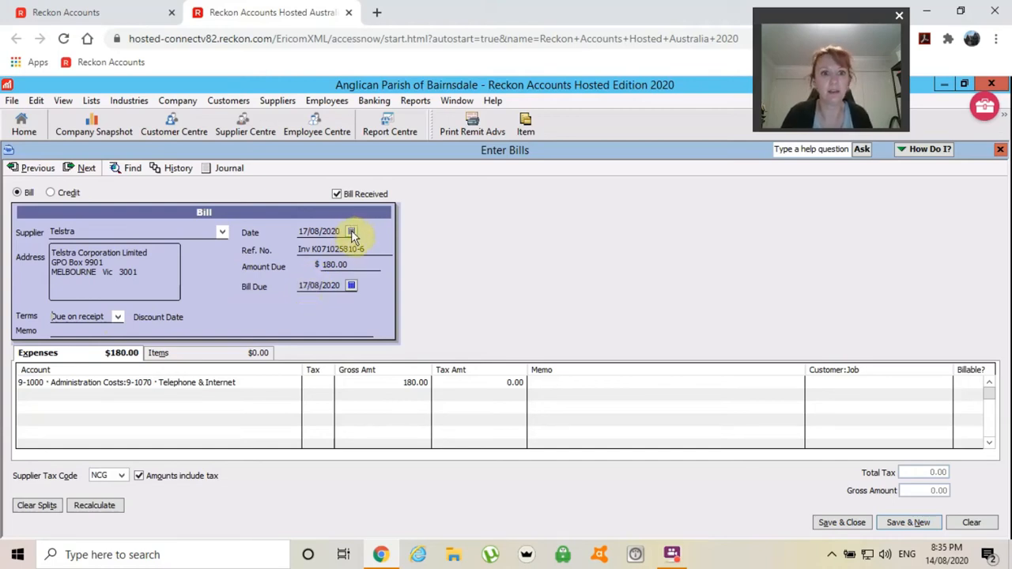
- Restore Net 15 terms and date the bill 9 August 2020, due 24/08/2020
left_click(118, 316)
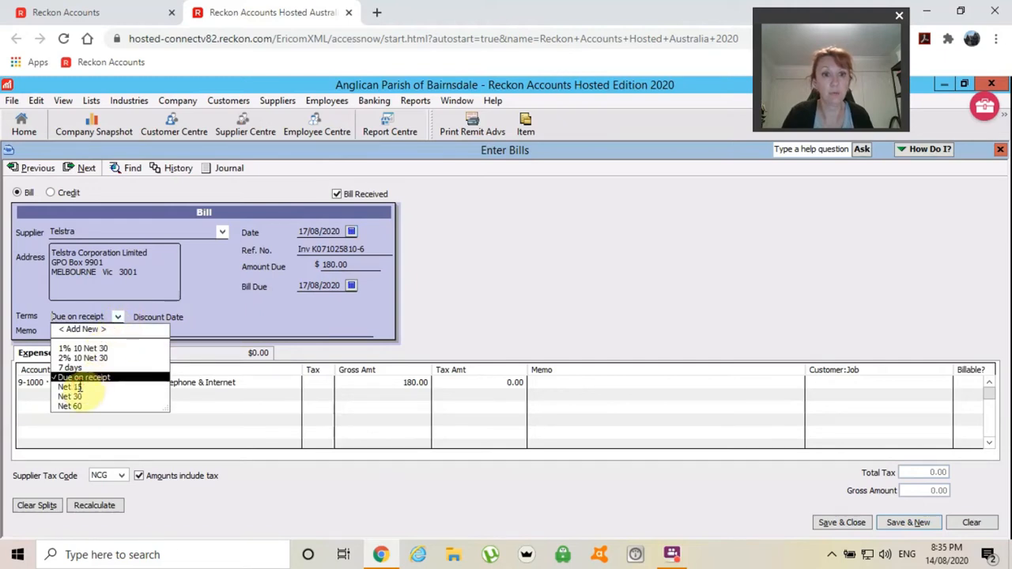
left_click(77, 387)
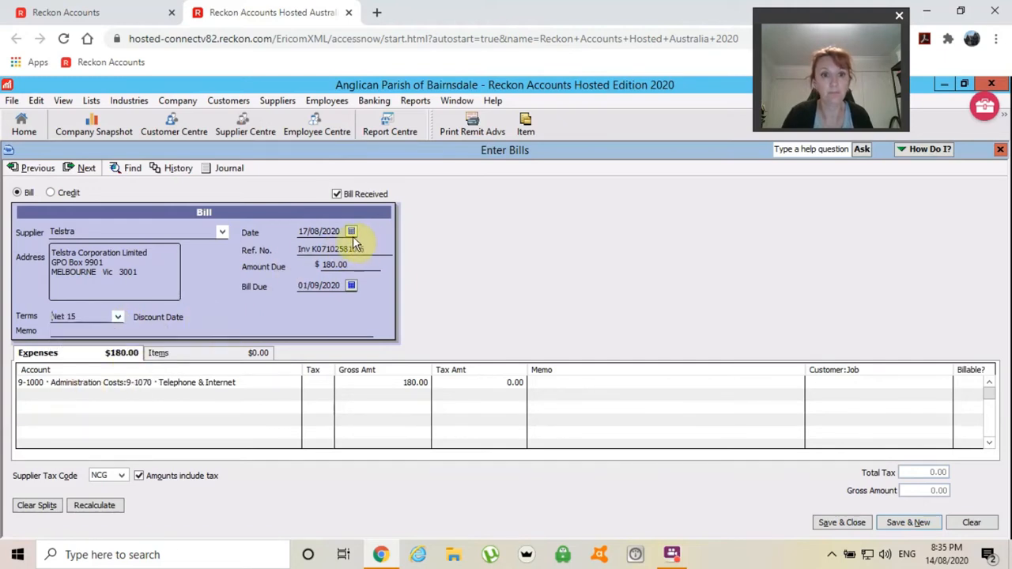
left_click(351, 232)
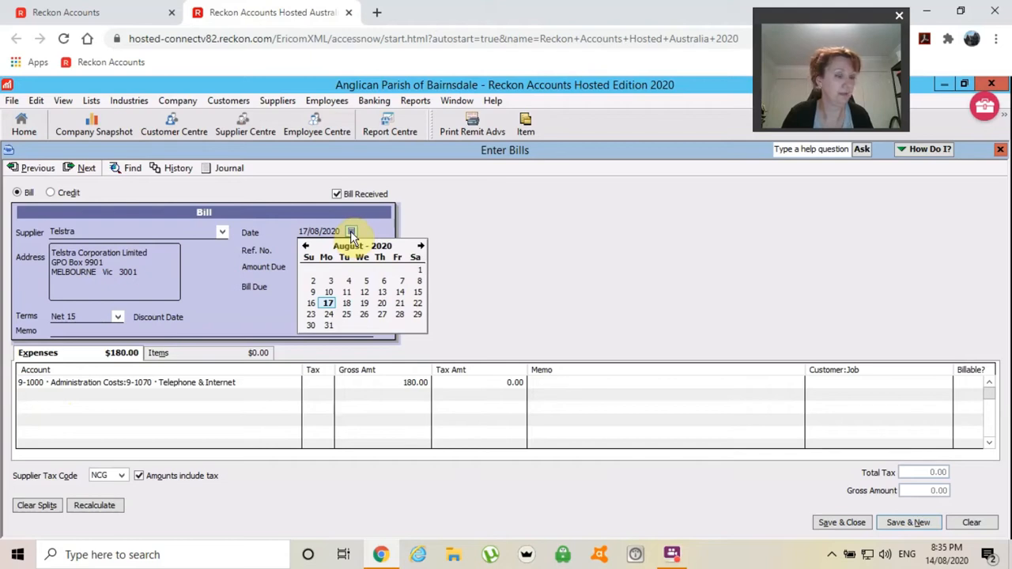
left_click(313, 295)
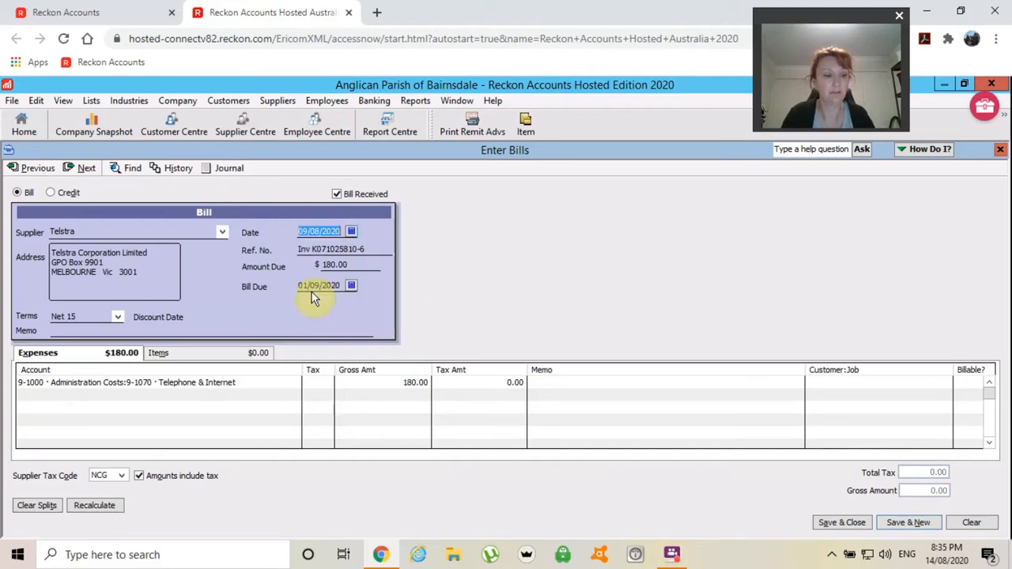
key("Tab")
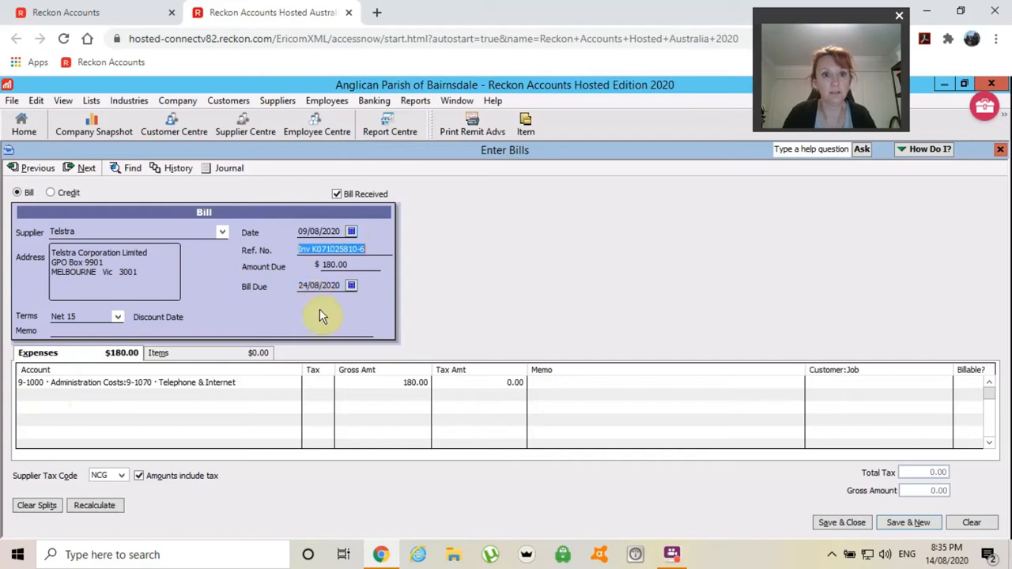
key("Tab")
key("Tab")
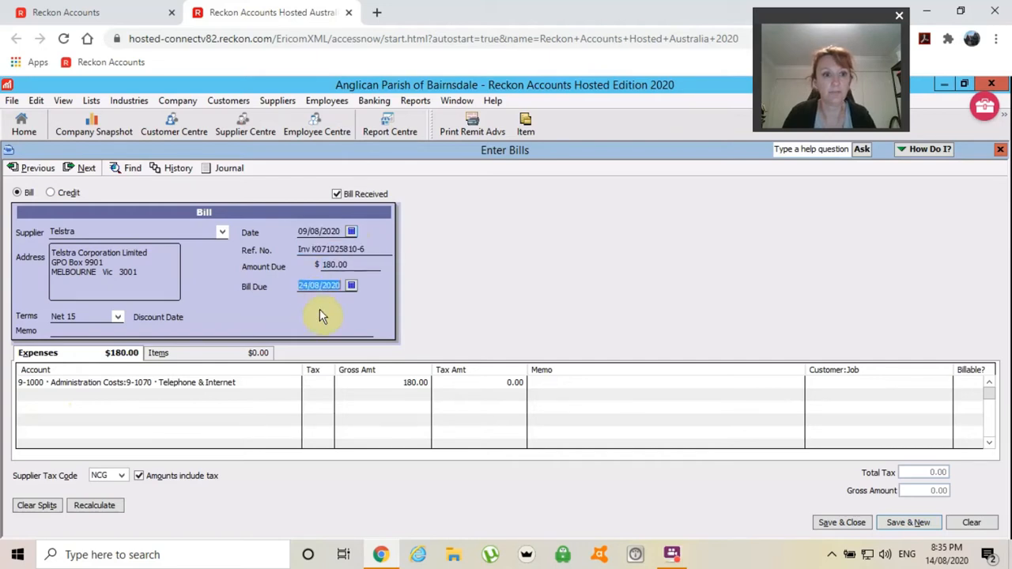
key("Tab")
key("Tab")
key("Tab")
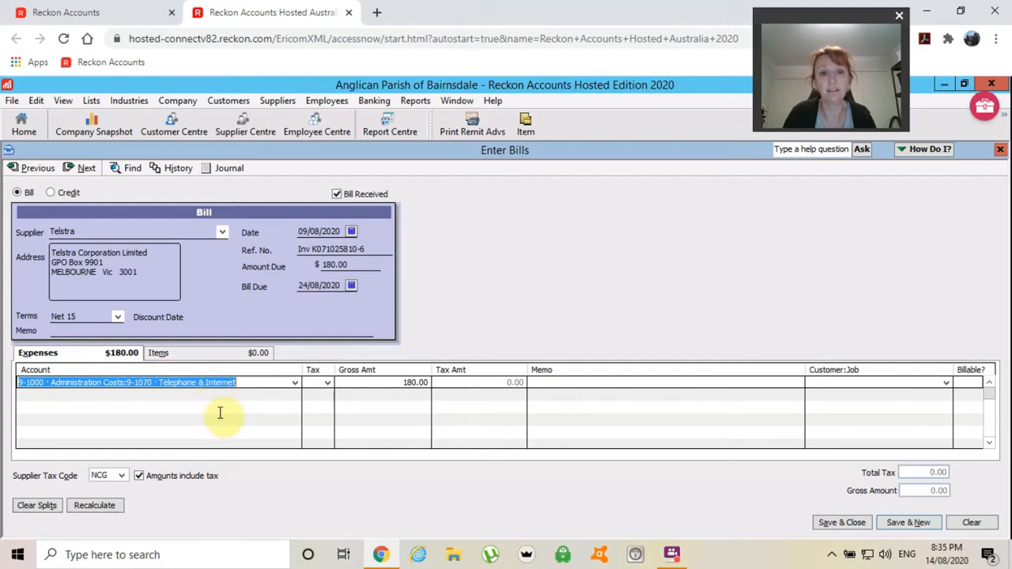
- Switch the line to 9-1080, then back to 9-1070 Telephone & Internet, leaving NCG tax (16.36 GST)
left_click(294, 383)
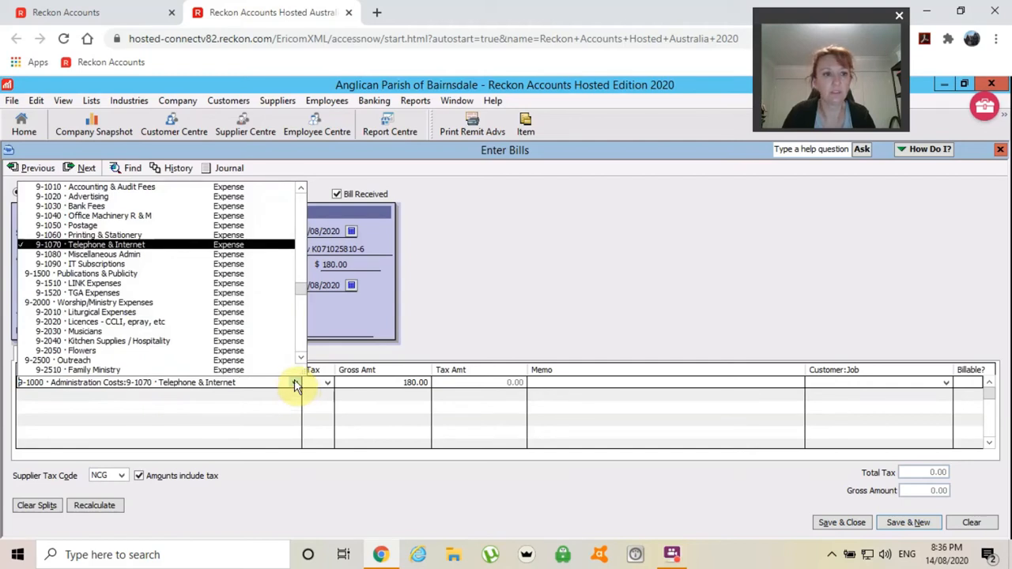
left_click(108, 255)
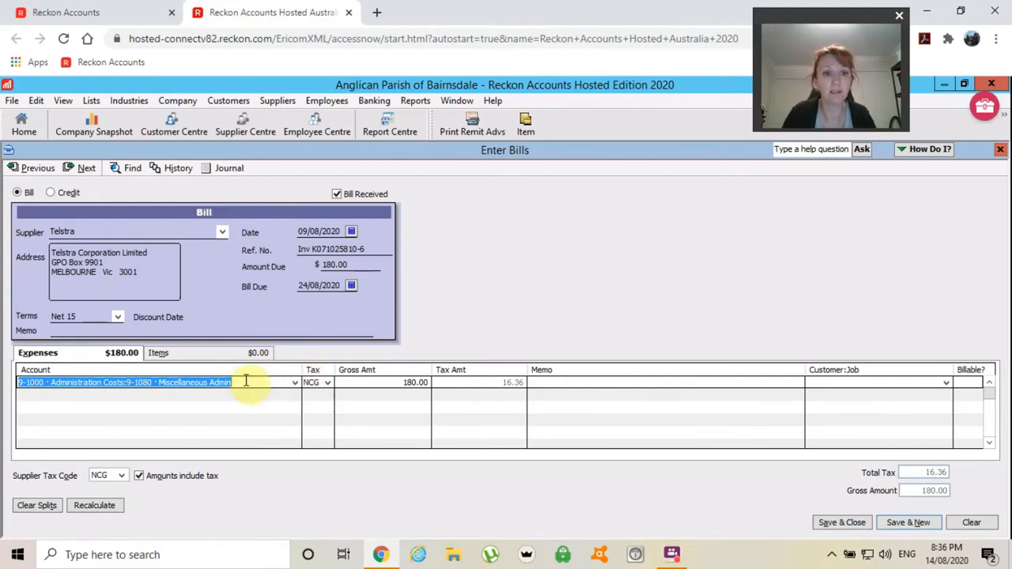
left_click(293, 382)
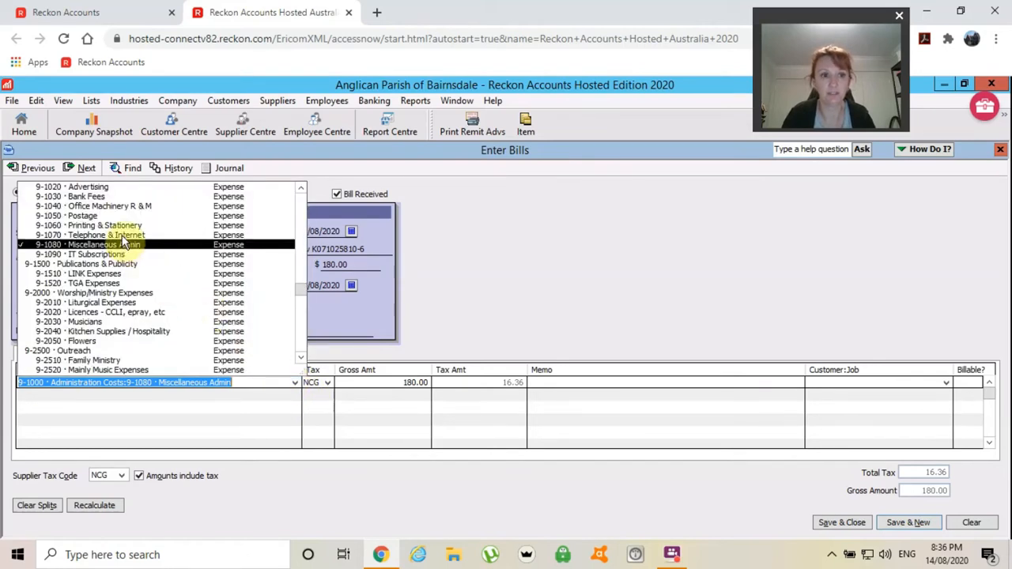
left_click(121, 235)
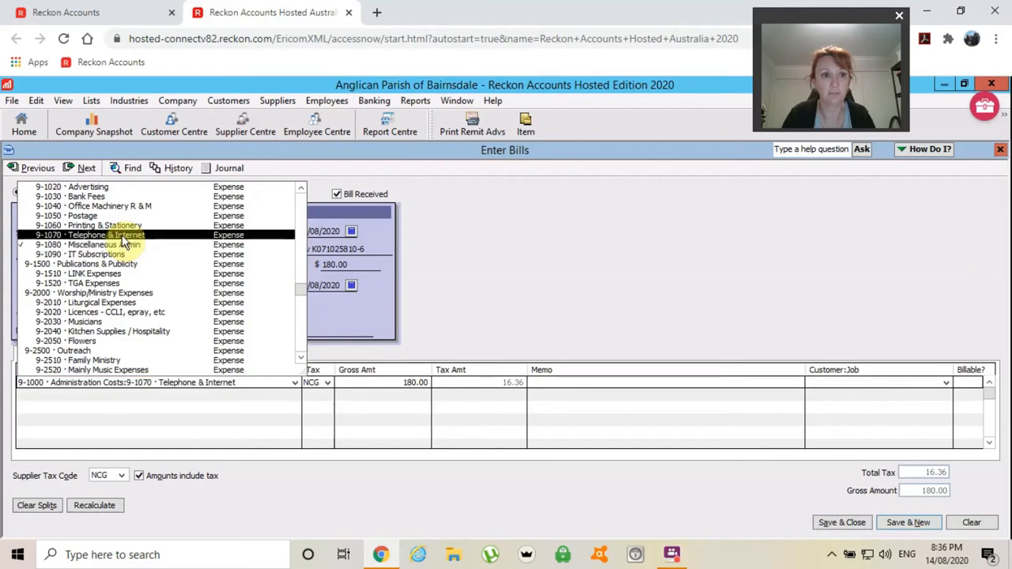
key("Tab")
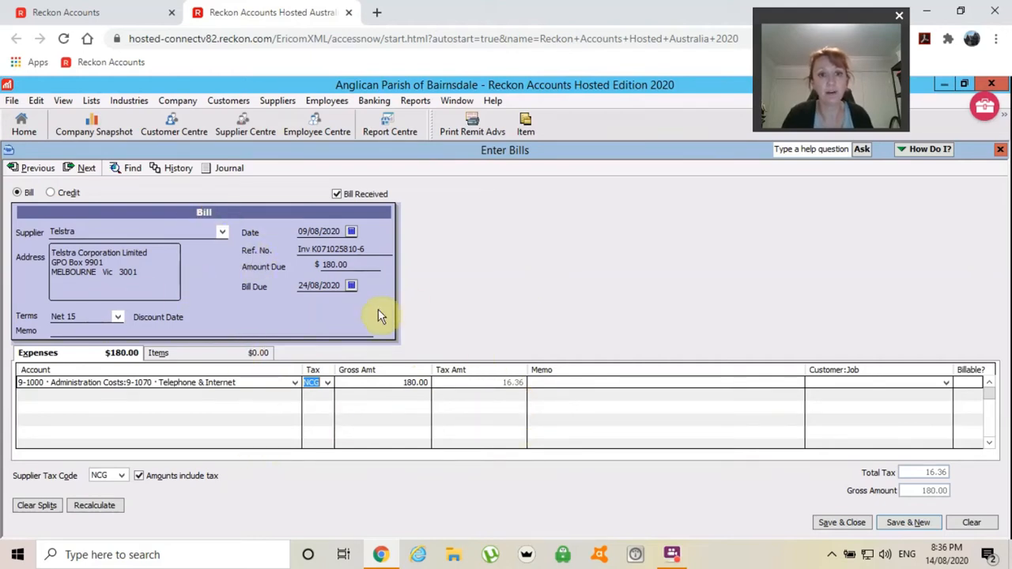
- Save the Telstra bill keeping its default terms, and begin entering East Gippsland Concreting on a new bill
left_click(907, 525)
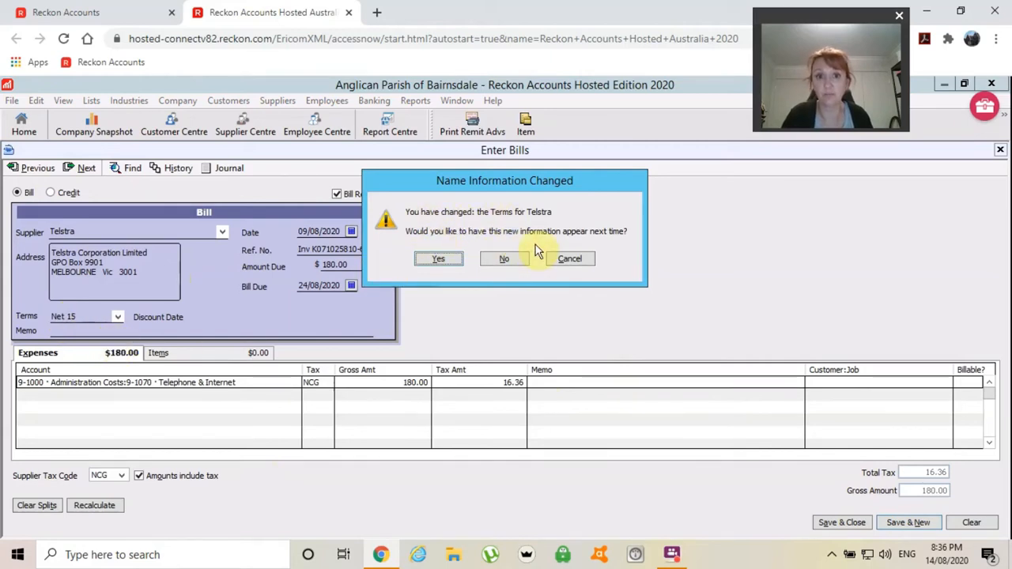
left_click(500, 261)
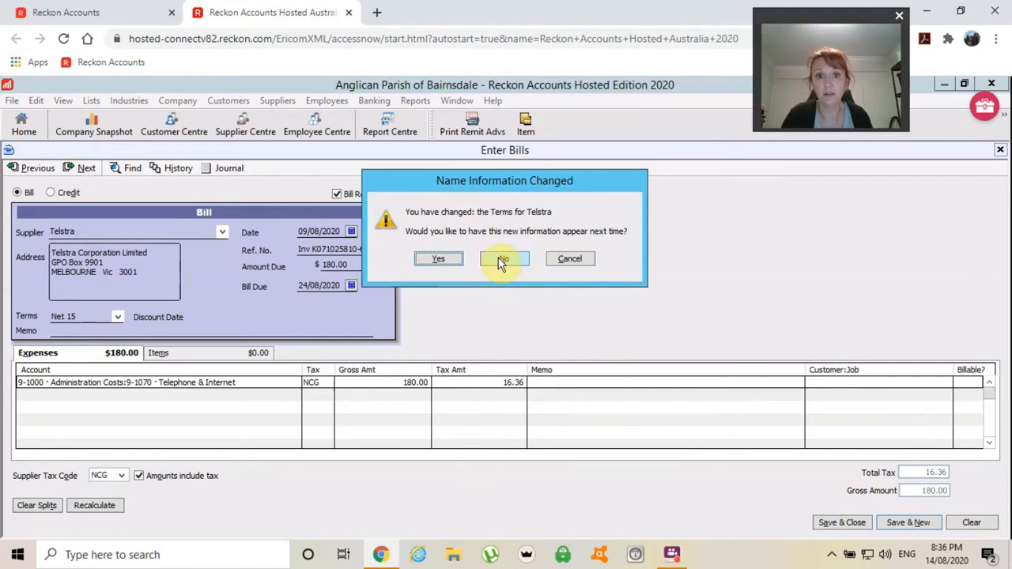
left_click(498, 258)
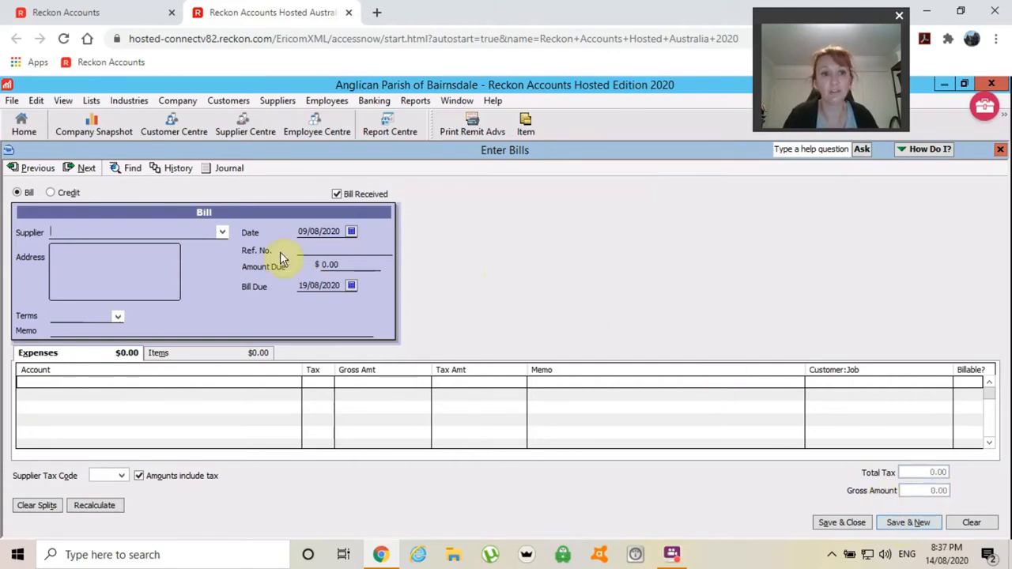
type("East Gippsland Concre")
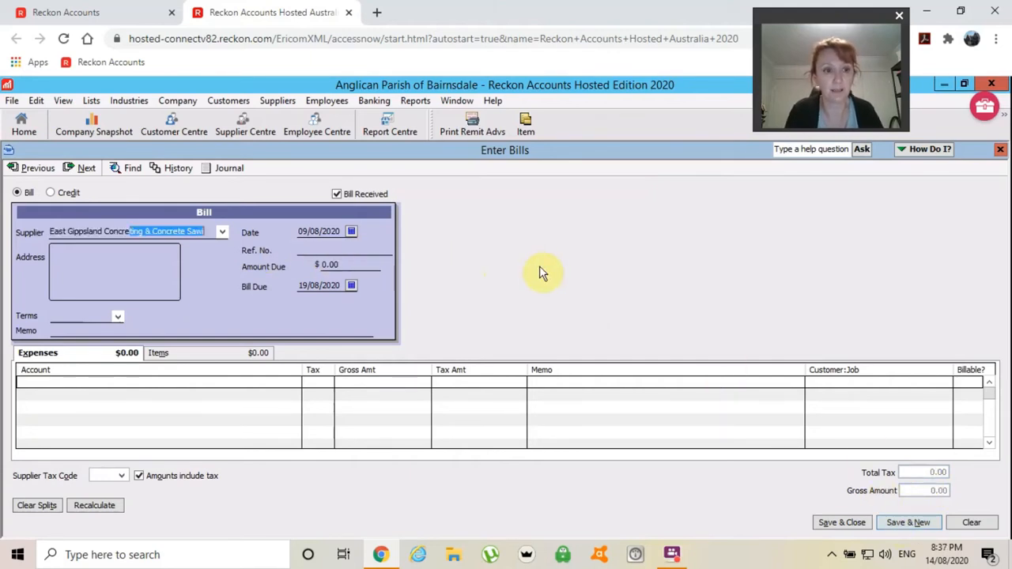
type("ast")
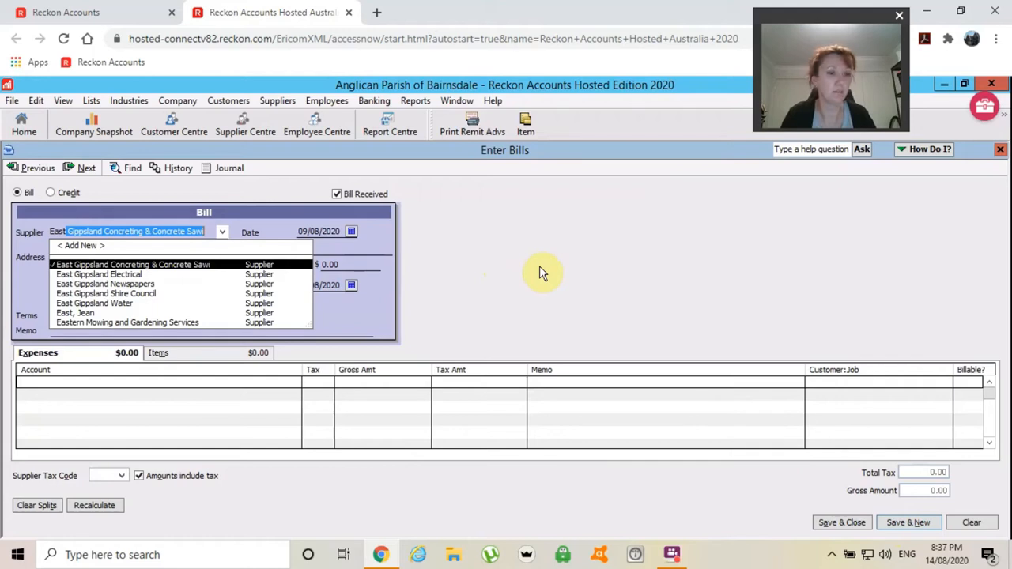
- Enter an Eastern Mowing and Gardening Services bill: 10/08/2020, Inv 3659, 120.00, due 25/08/2020
left_click(88, 323)
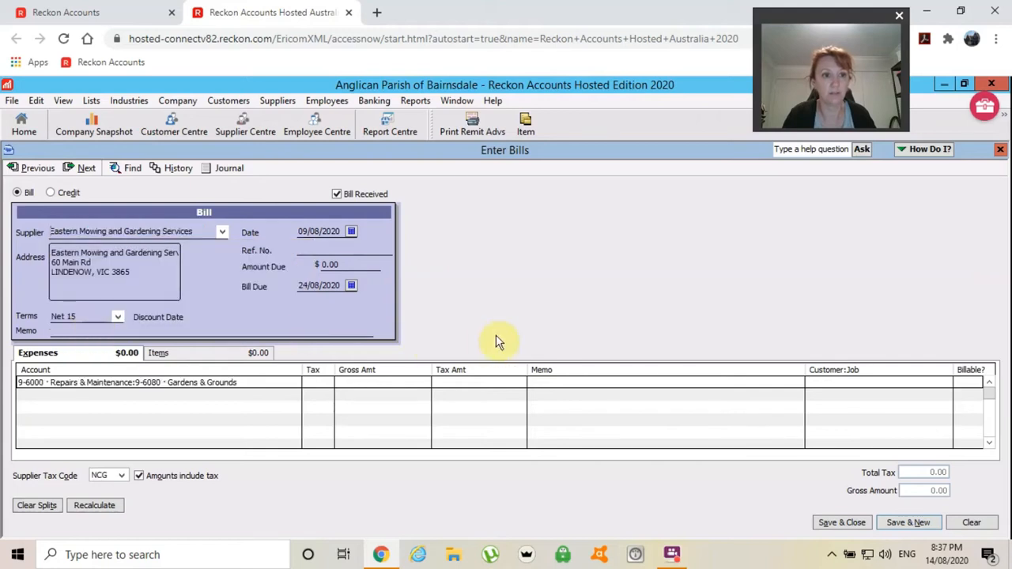
key("Tab")
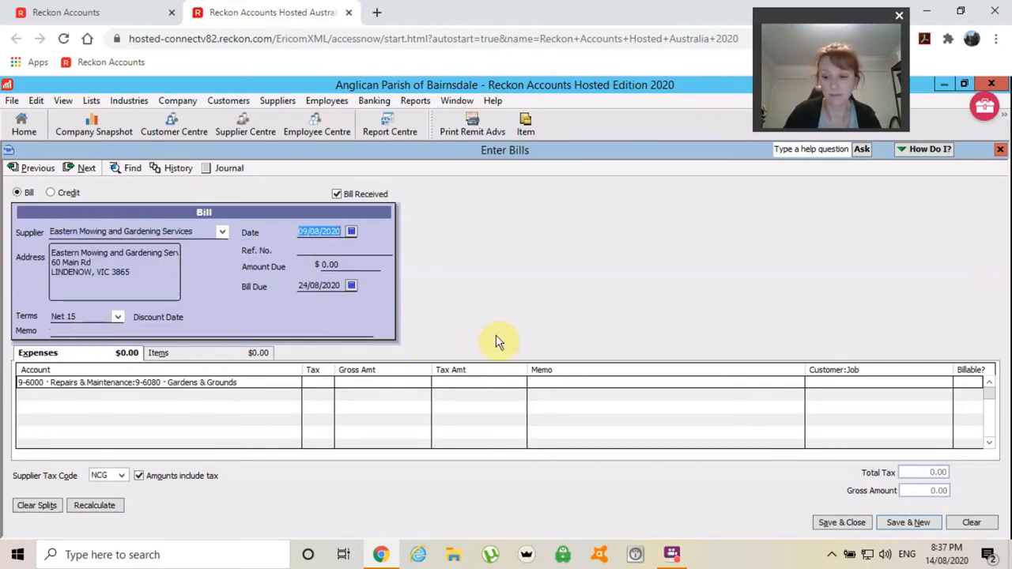
type("1")
key("Tab")
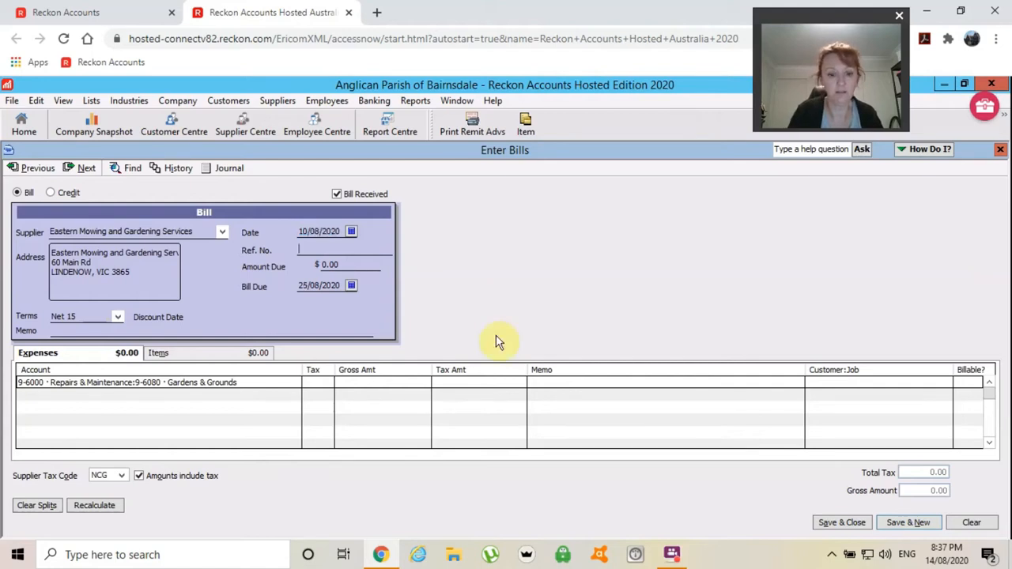
type("Inv")
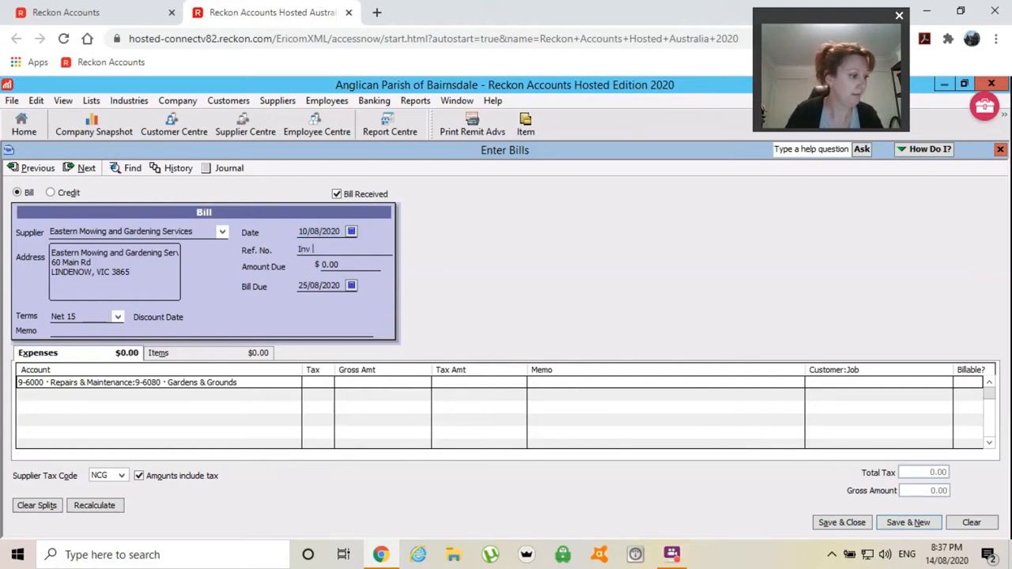
type(" 3659")
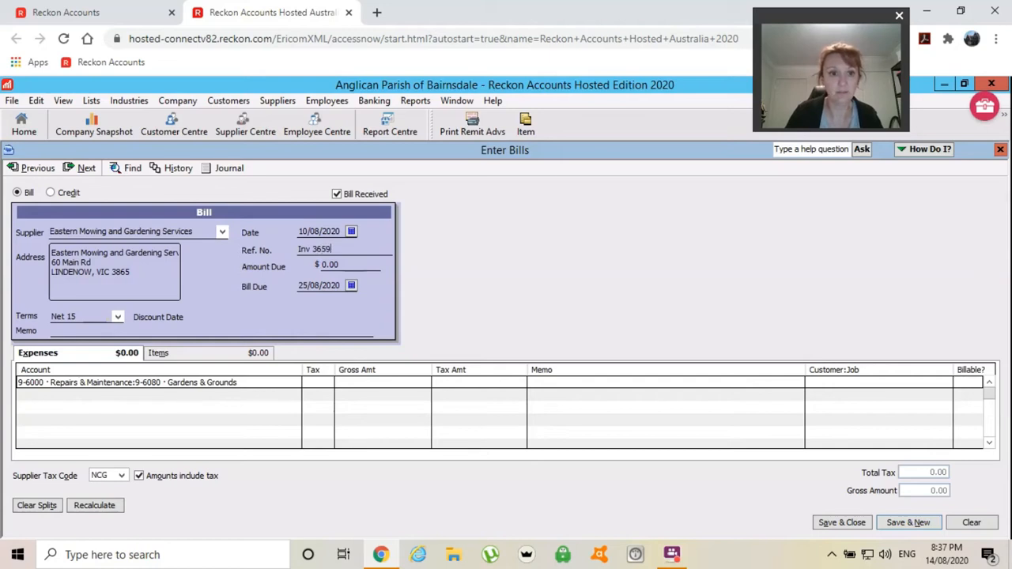
key("Tab")
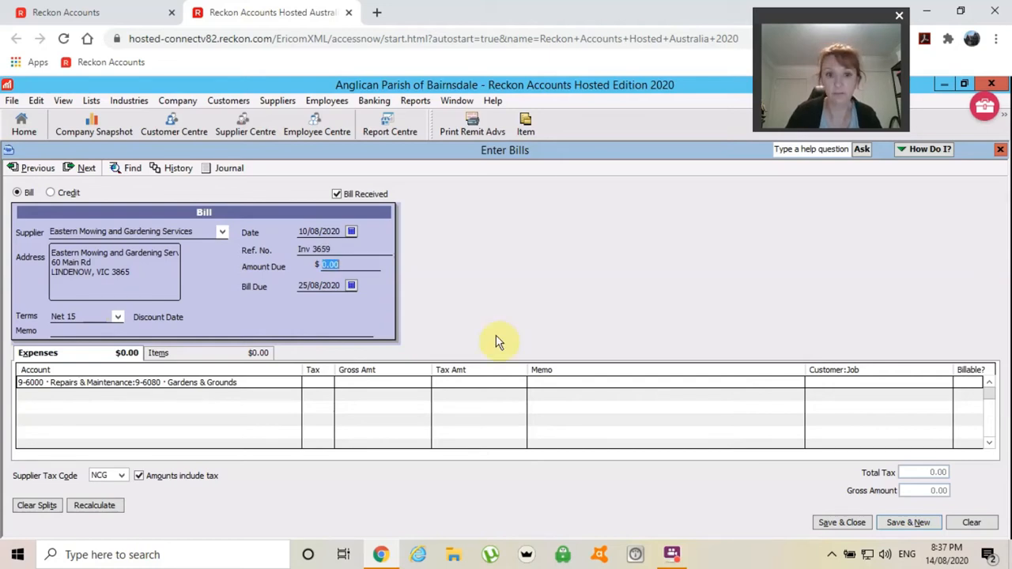
type("120")
key("Tab")
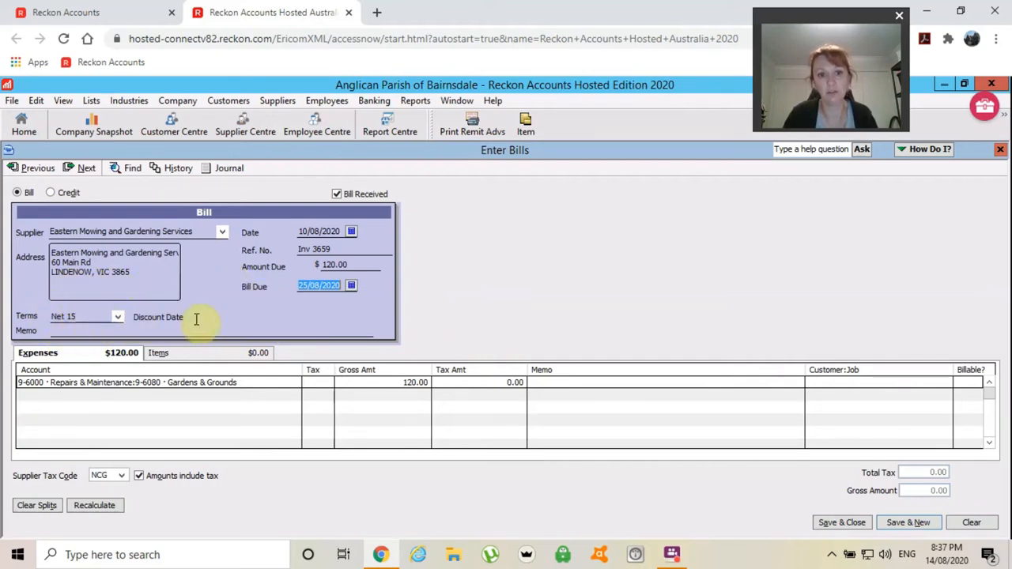
key("Tab")
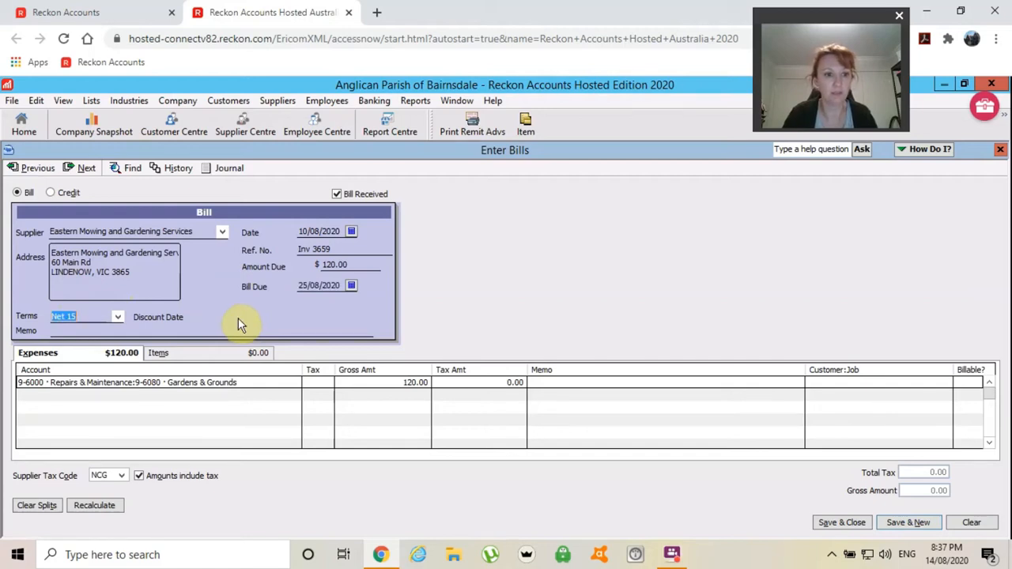
key("Tab")
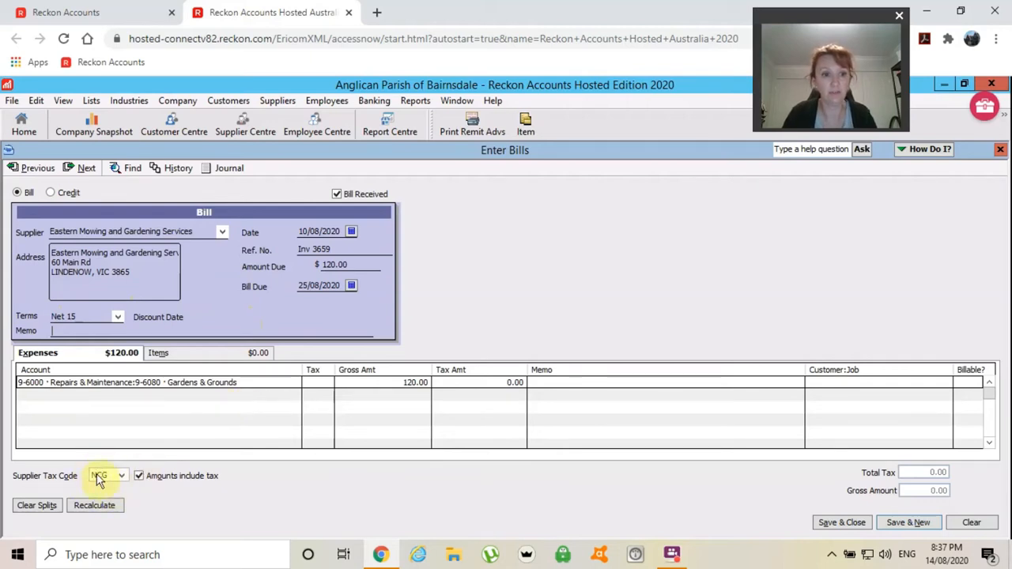
- Code the gardening line NCG for 10.91 GST on 120.00, then save and start a new bill
left_click(262, 385)
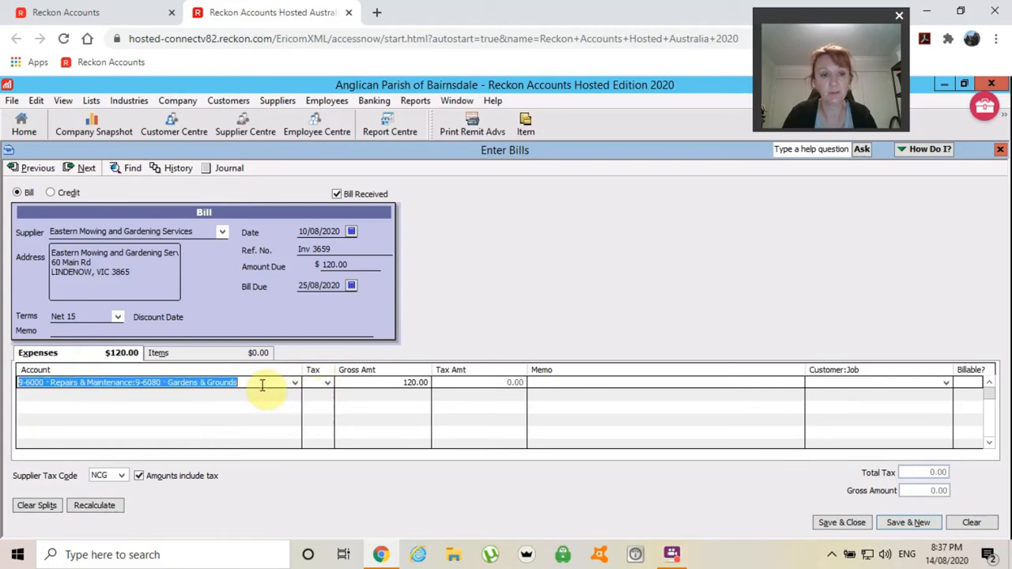
left_click(262, 385)
type("NCG")
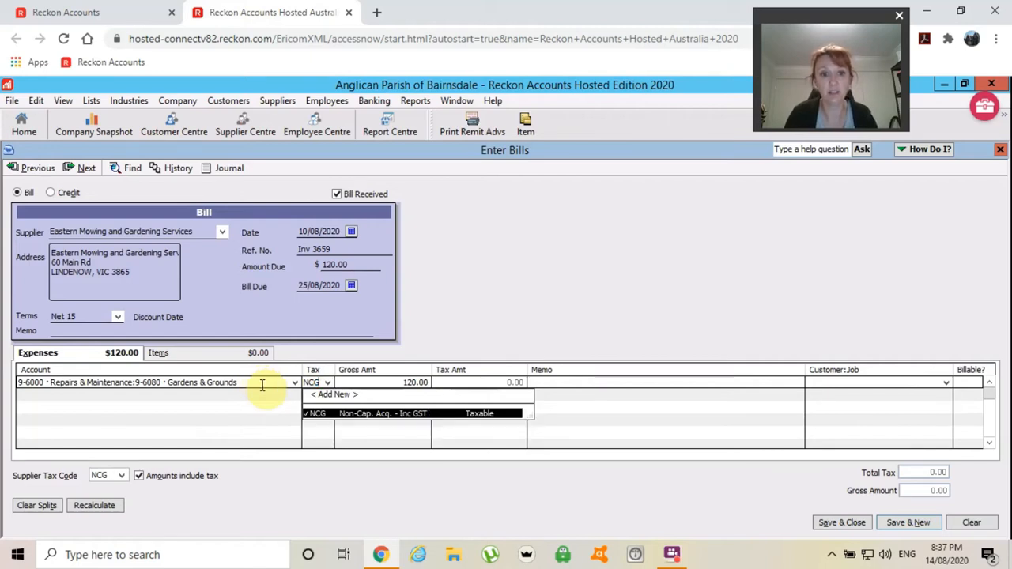
key("Tab")
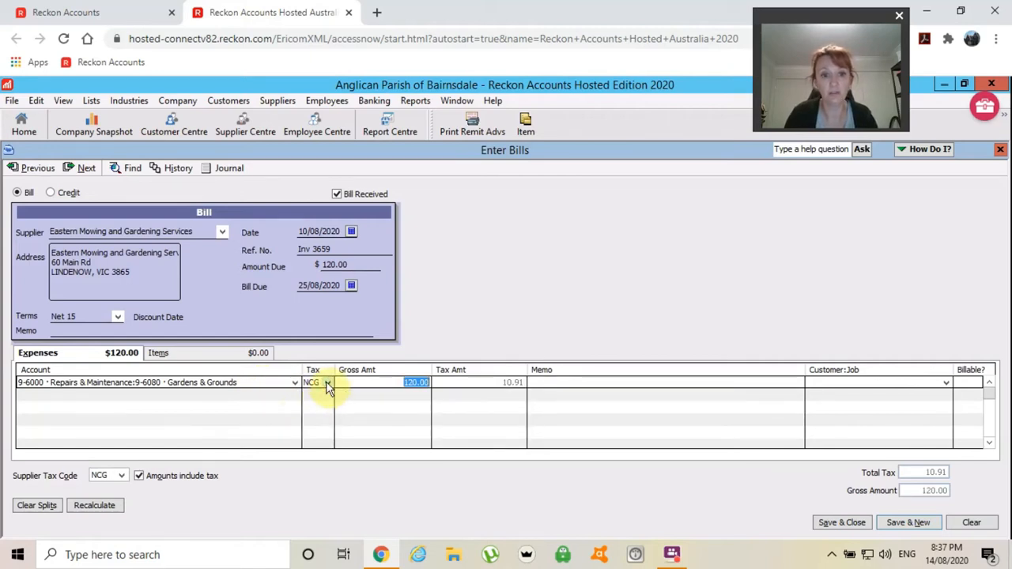
left_click(327, 383)
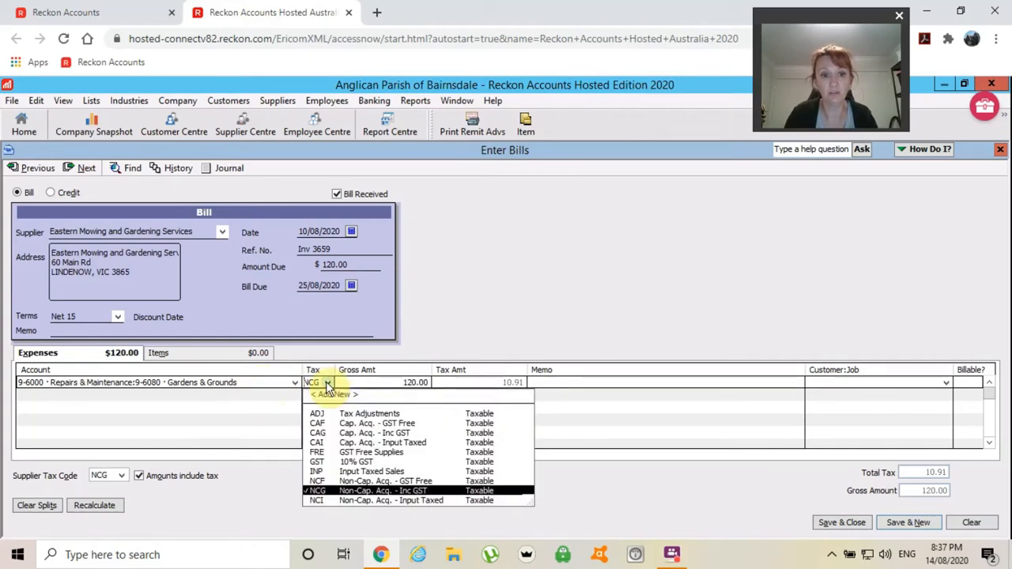
left_click(318, 491)
left_click(406, 385)
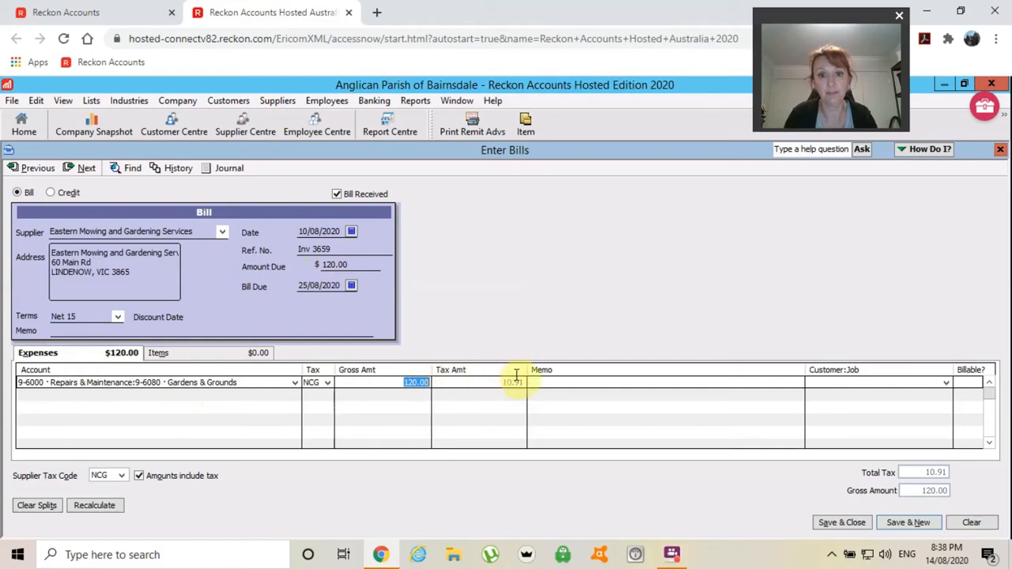
left_click(895, 523)
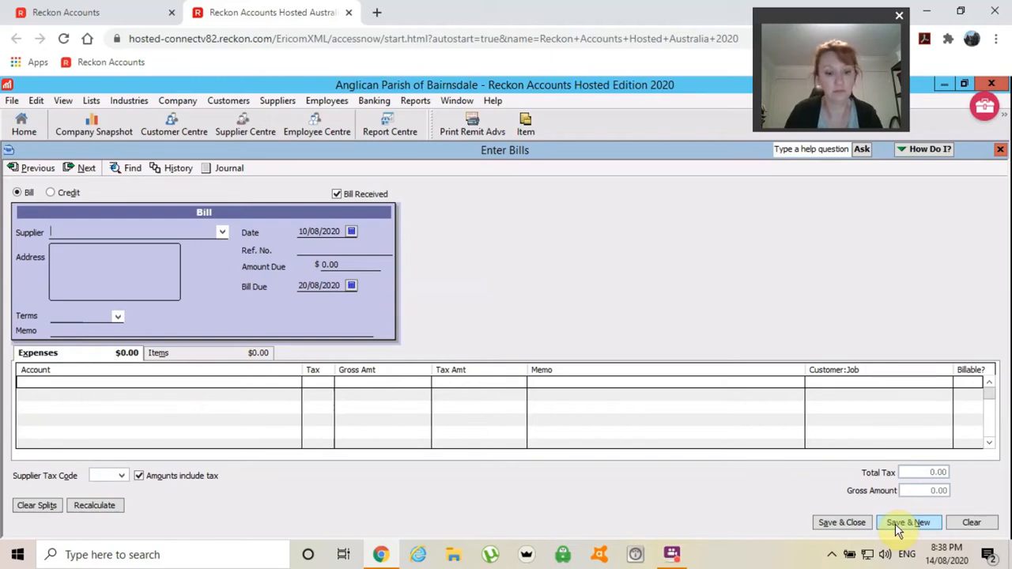
- Enter a Church Book Room bill dated 31/07/2020, reference Inv 7716, amount 70.00
type("Church Book Room")
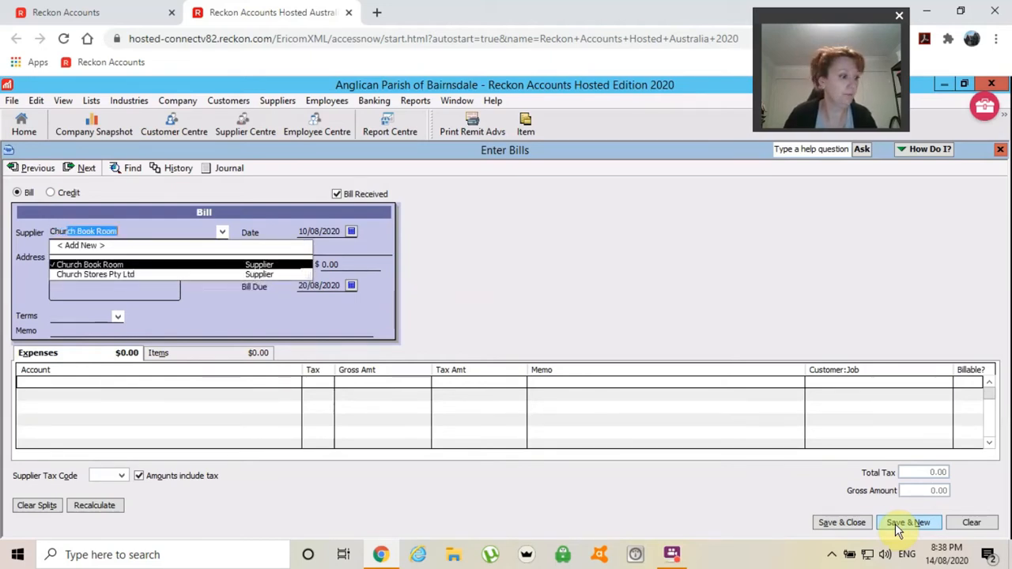
key("Tab")
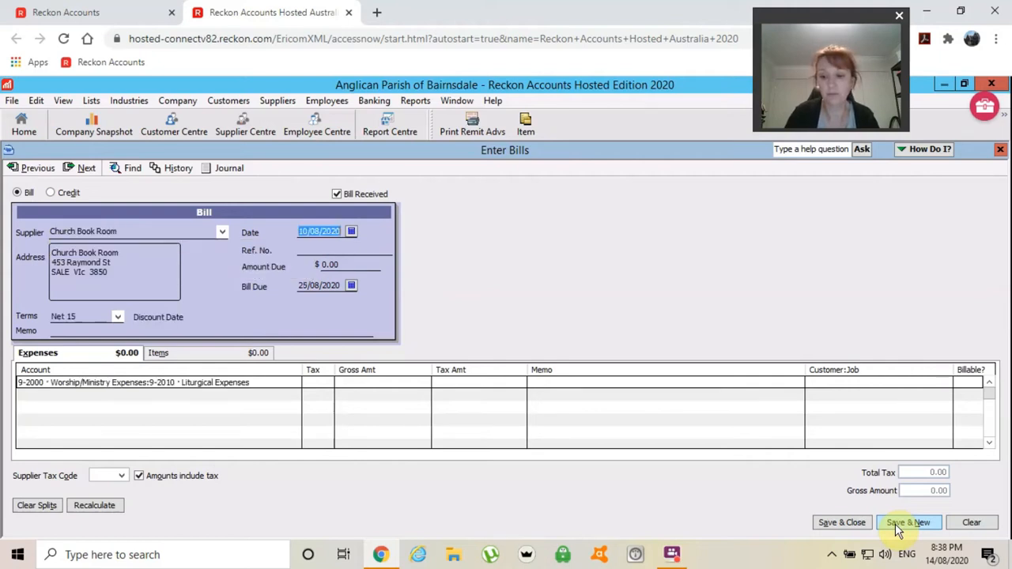
type("31/07")
key("Tab")
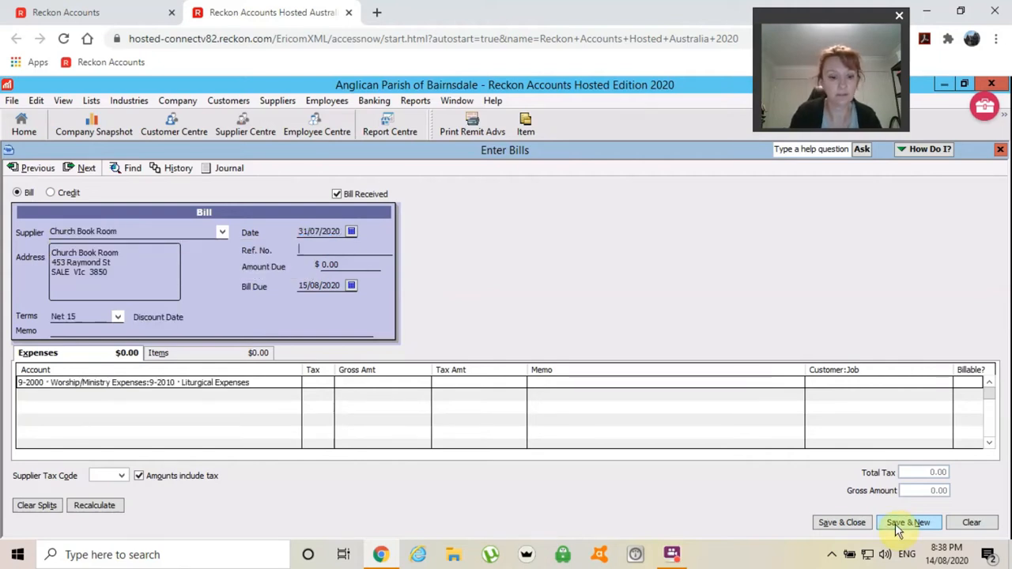
type("Inv 77")
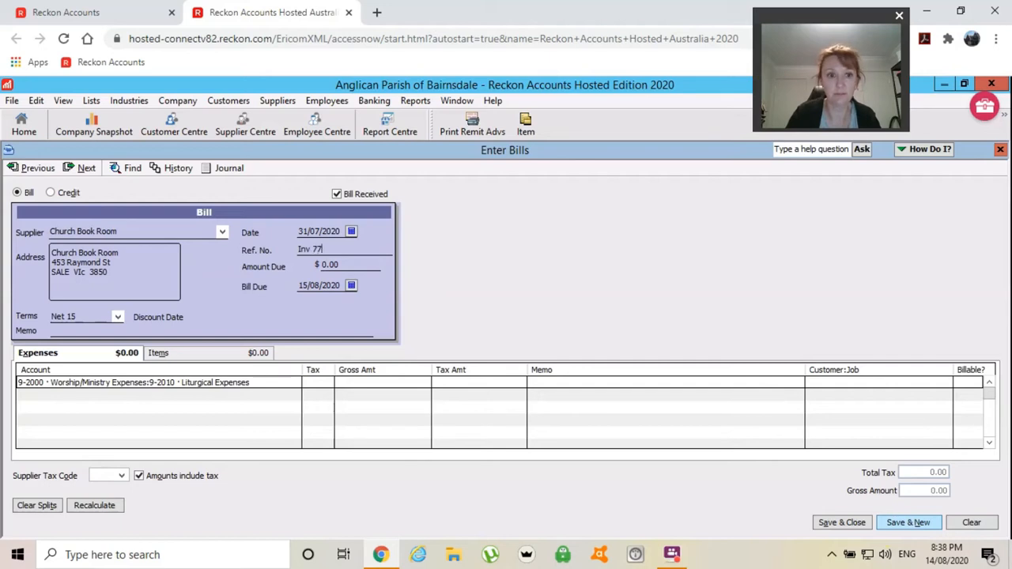
type("16")
key("Tab")
type("70")
key("Tab")
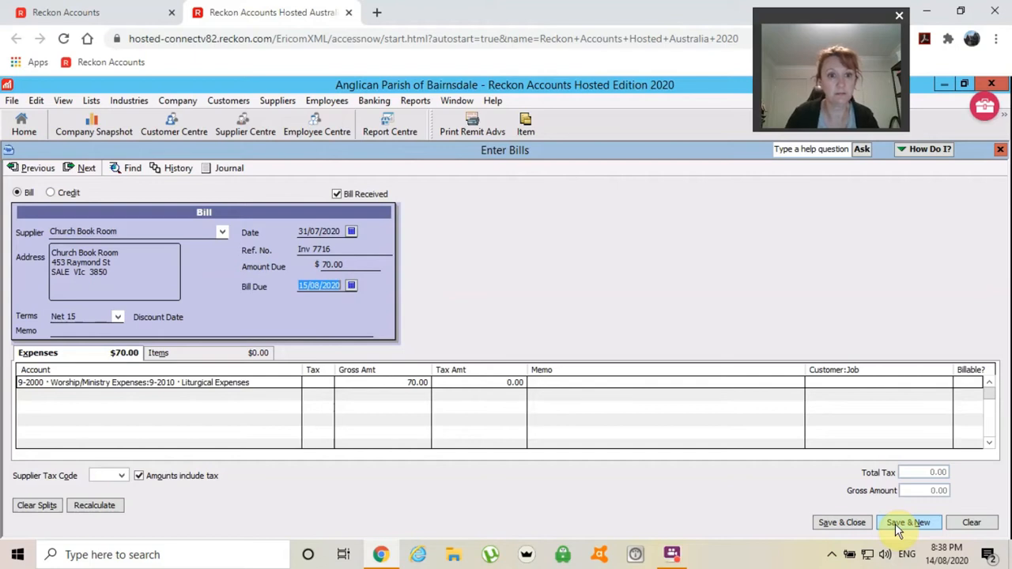
- Give the expense line tax code NCF and save the bill
key("Tab")
key("Tab")
key("Tab")
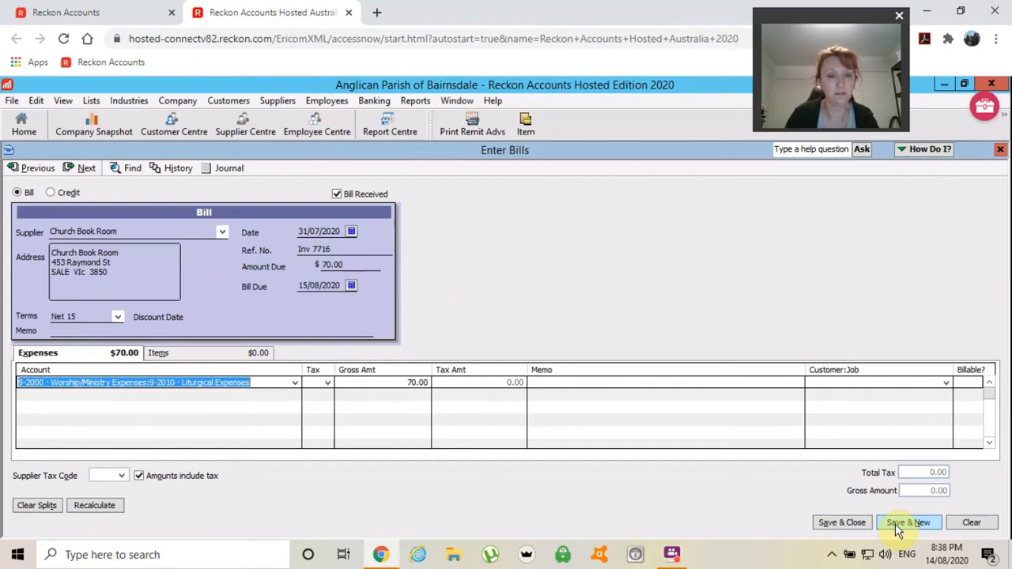
key("Tab")
type("NCF")
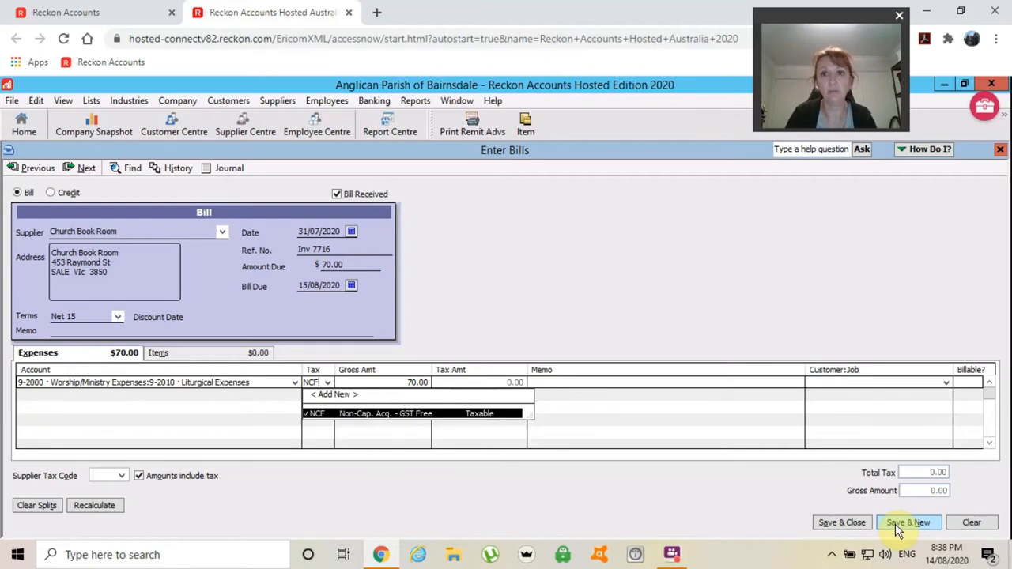
key("Tab")
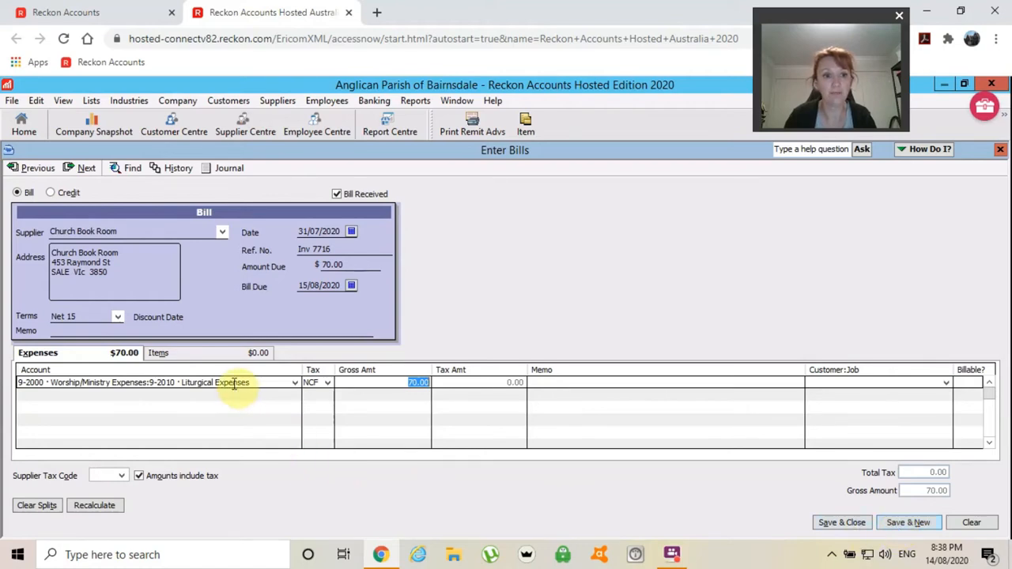
left_click(901, 525)
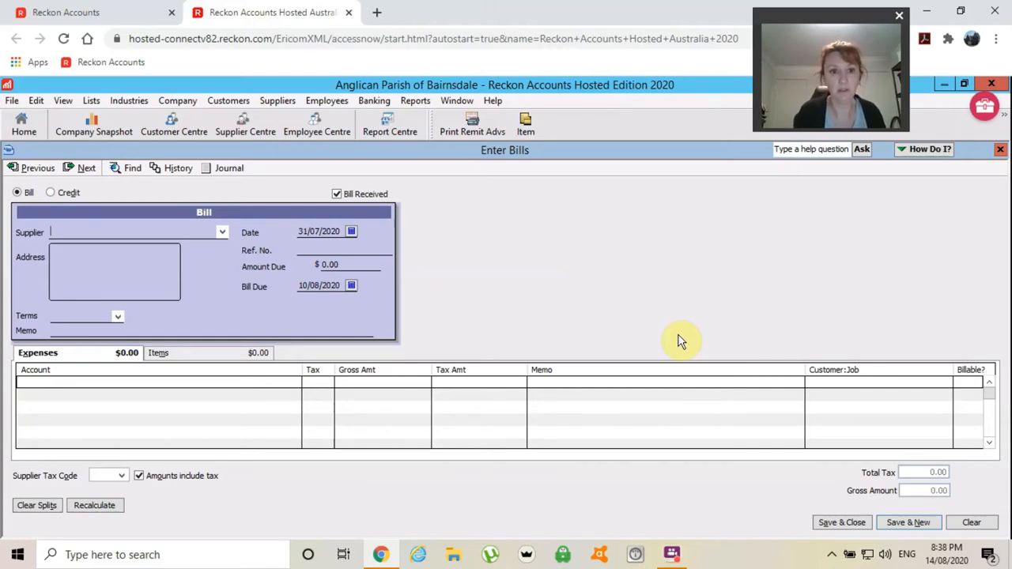
- Enter a Bishop In Council - BAIR-B bill, reference Inv ??, 5,000.00 due, and search 'assess' for the account
key("Down")
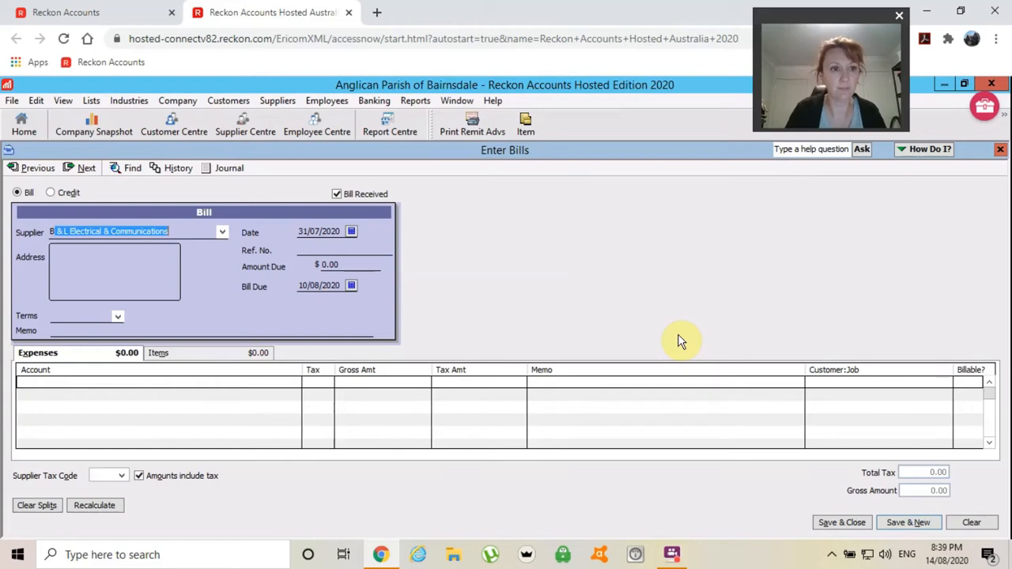
type("Bishop In Council - BAIR-B")
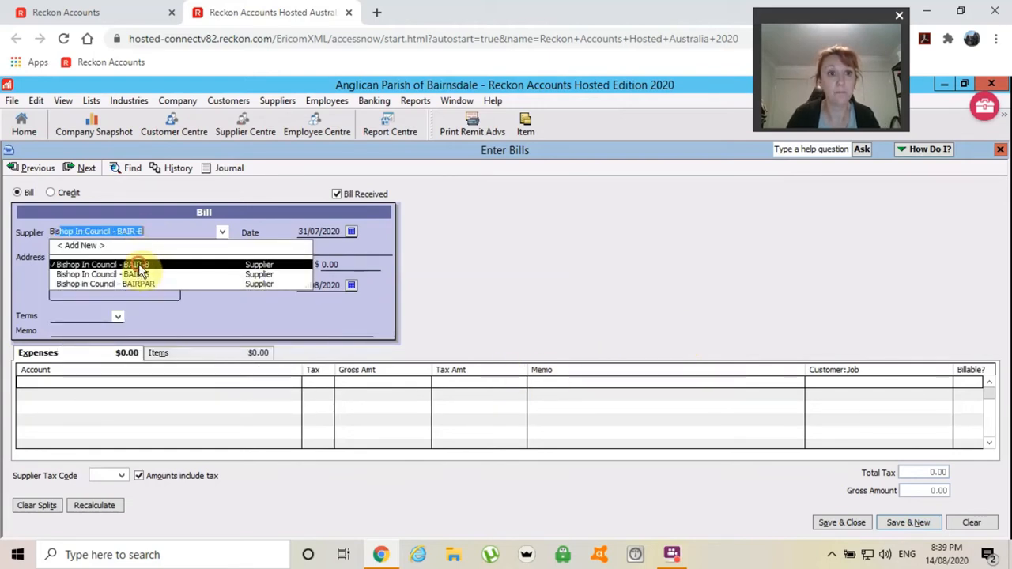
left_click(139, 267)
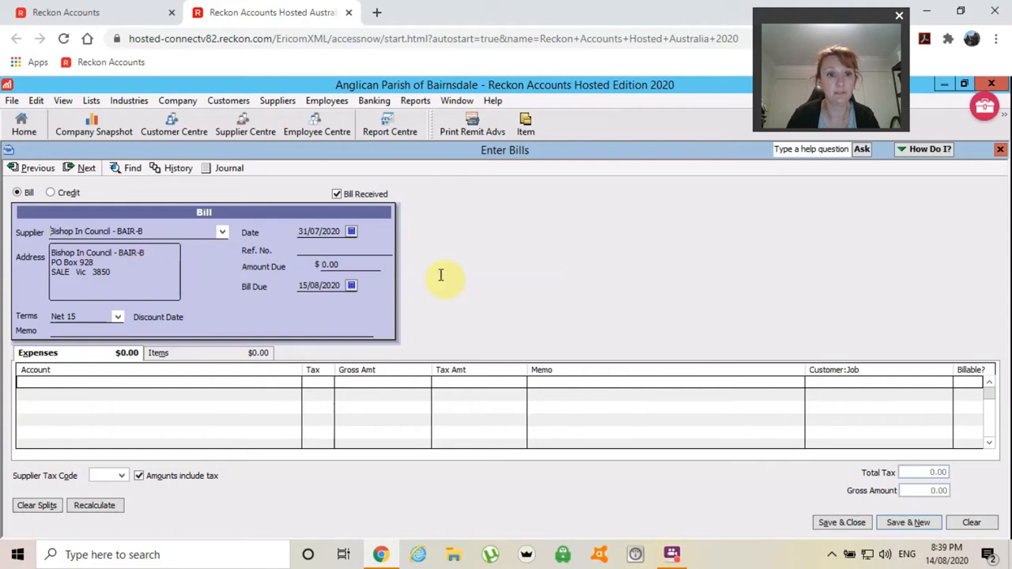
key("Tab")
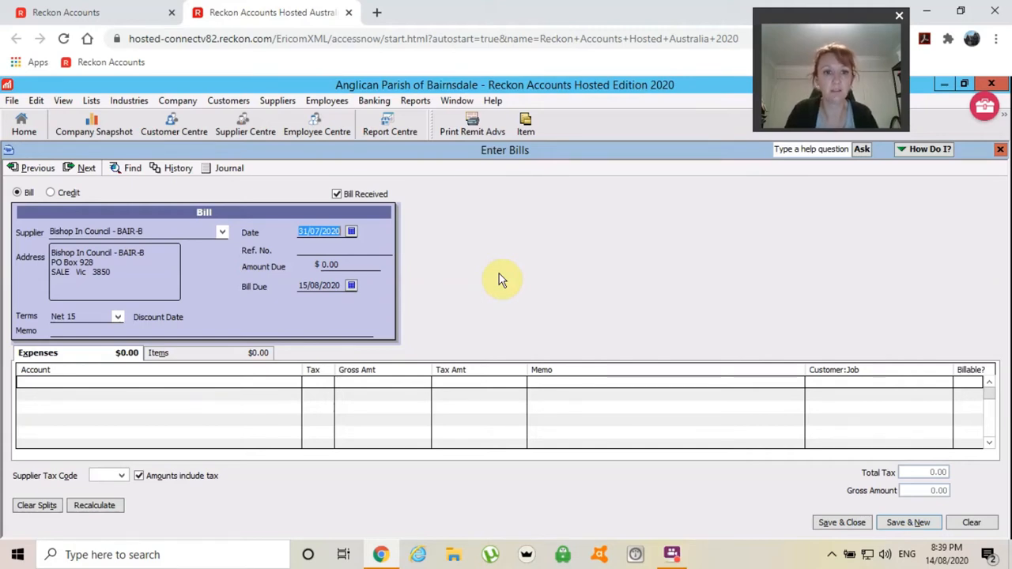
key("Tab")
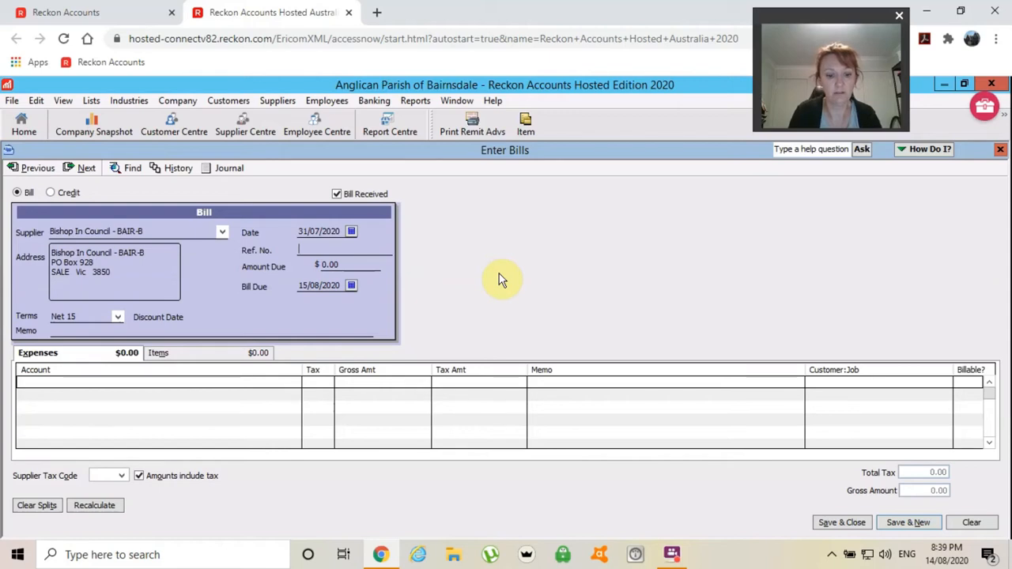
type("Inv ??")
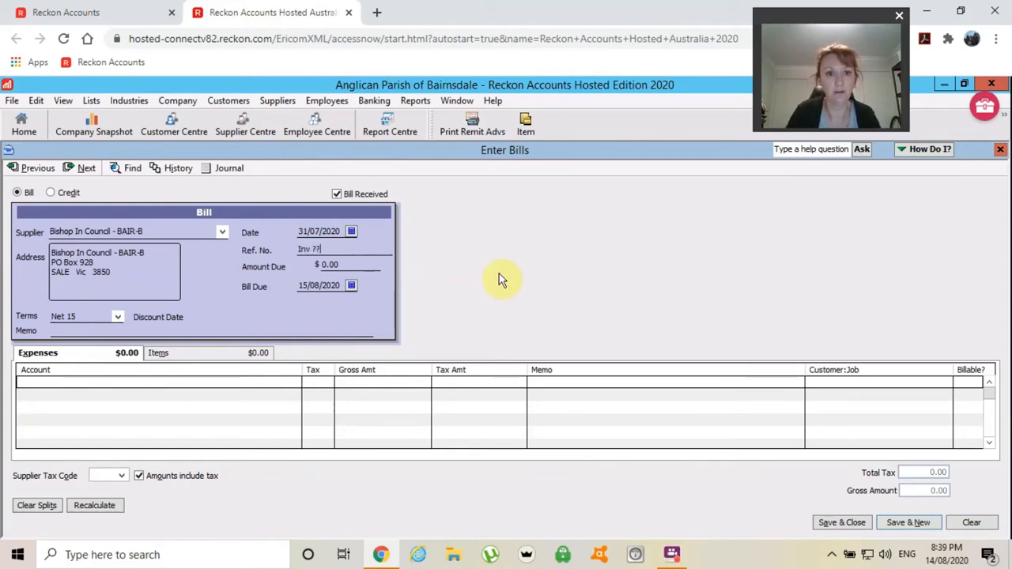
key("Tab")
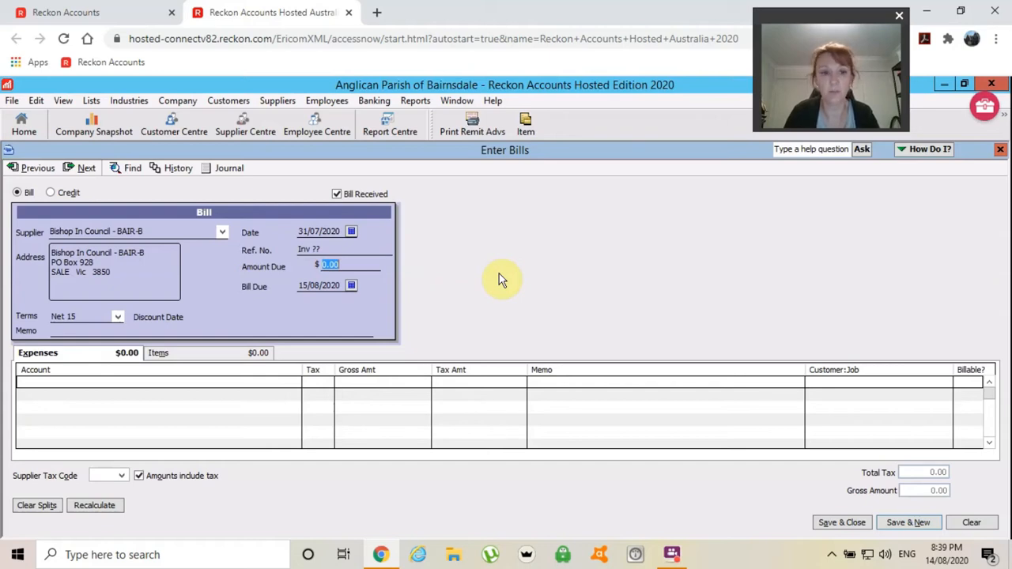
type("5000")
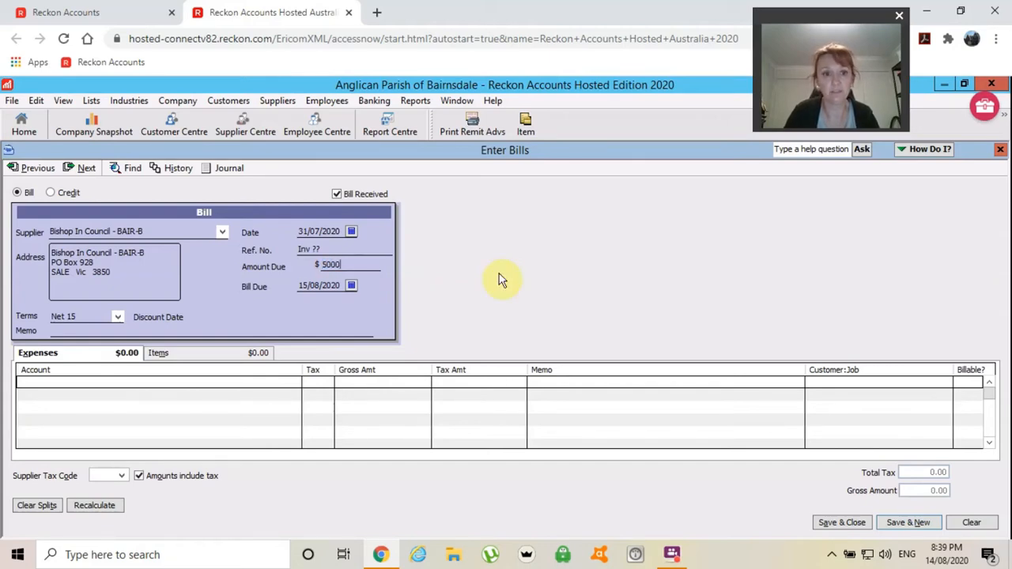
key("Tab")
key("Tab")
key("Tab")
key("Tab")
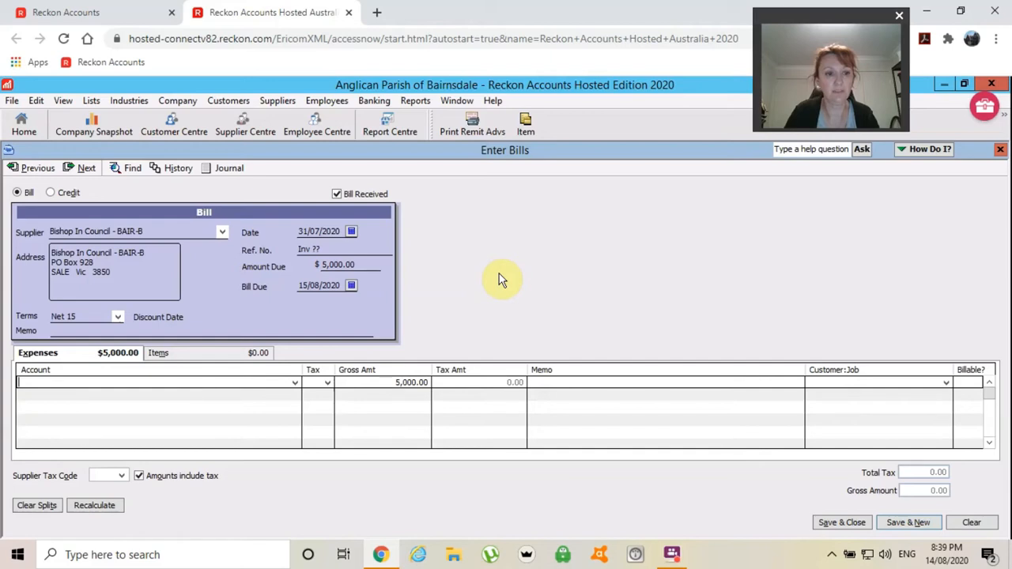
type("ass")
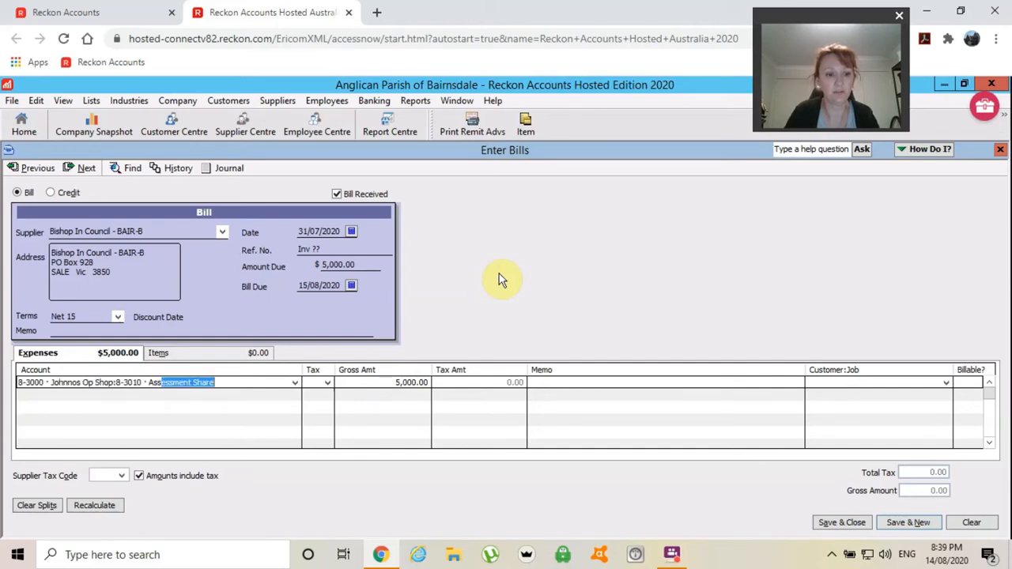
type("ess")
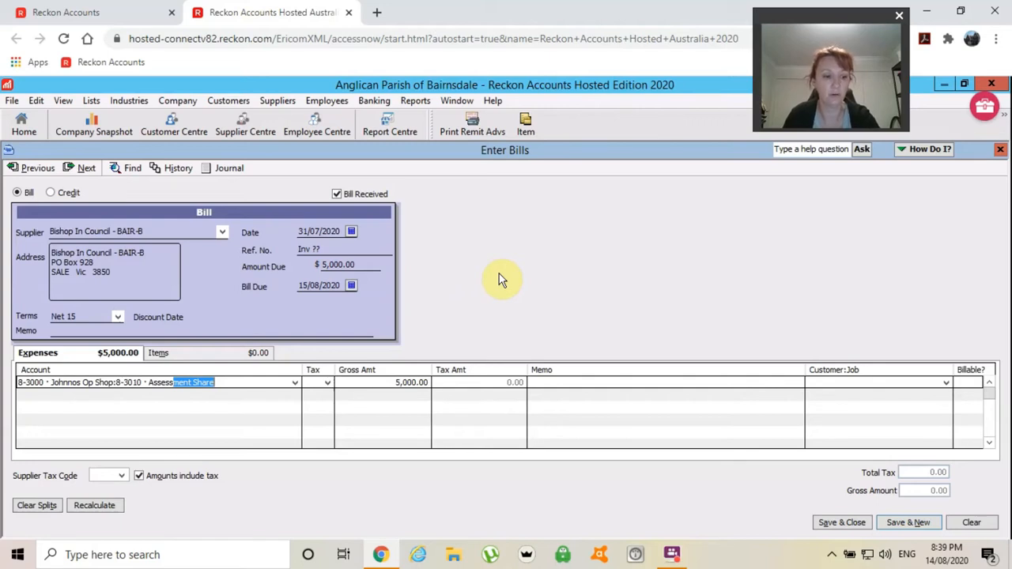
- Post the $5,000.00 expense line to 9-3010 Assessment under 9-3000 Bishop In Council
left_click(293, 384)
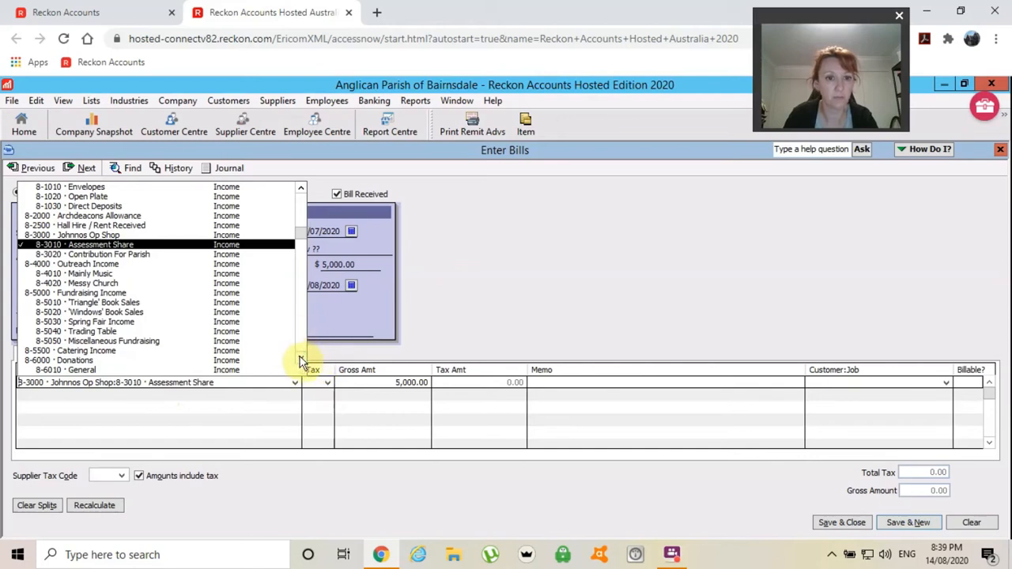
left_click(300, 357)
left_click(300, 357)
scroll(299, 356, "down", 10)
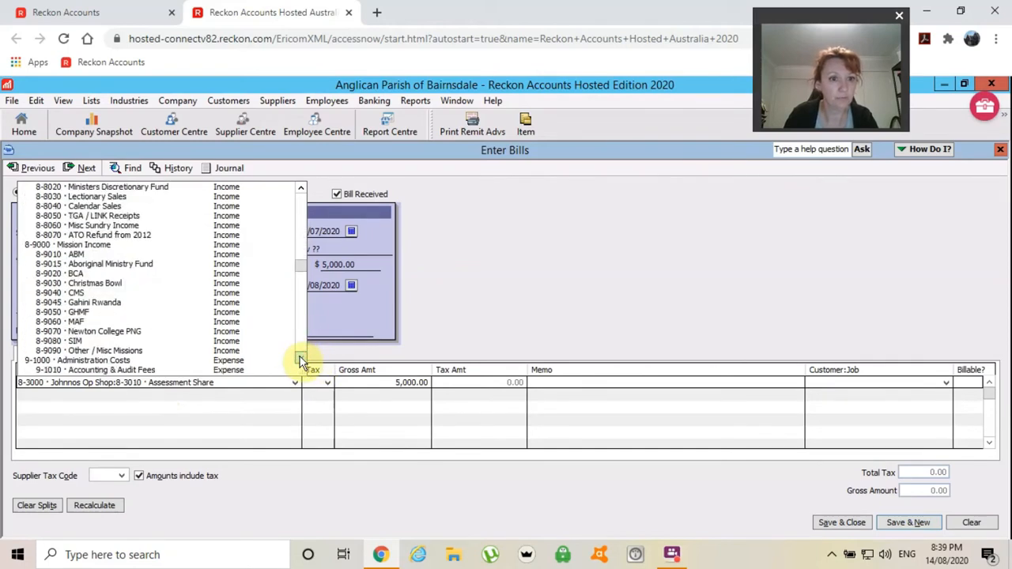
left_click(301, 360)
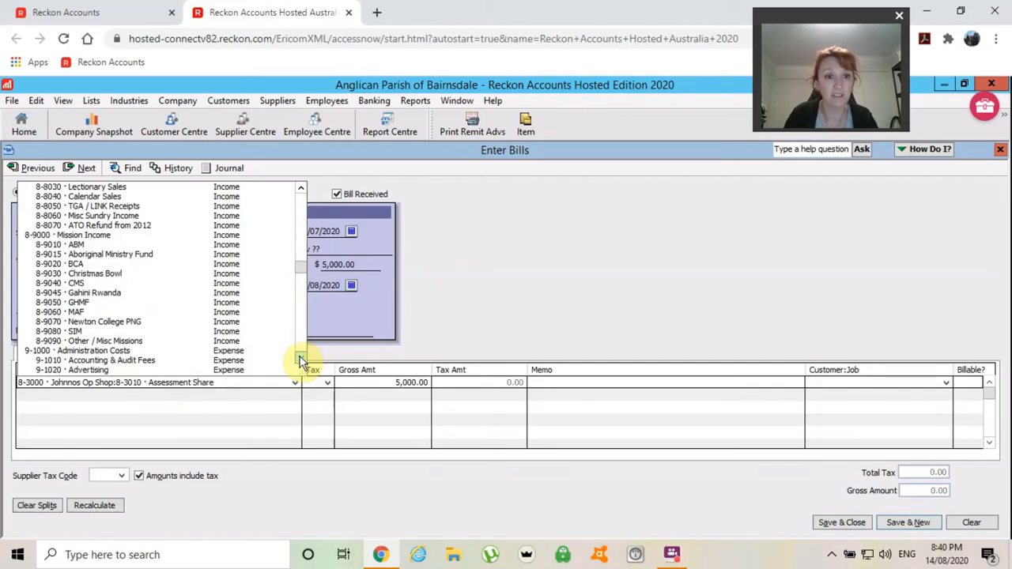
scroll(299, 356, "down", 10)
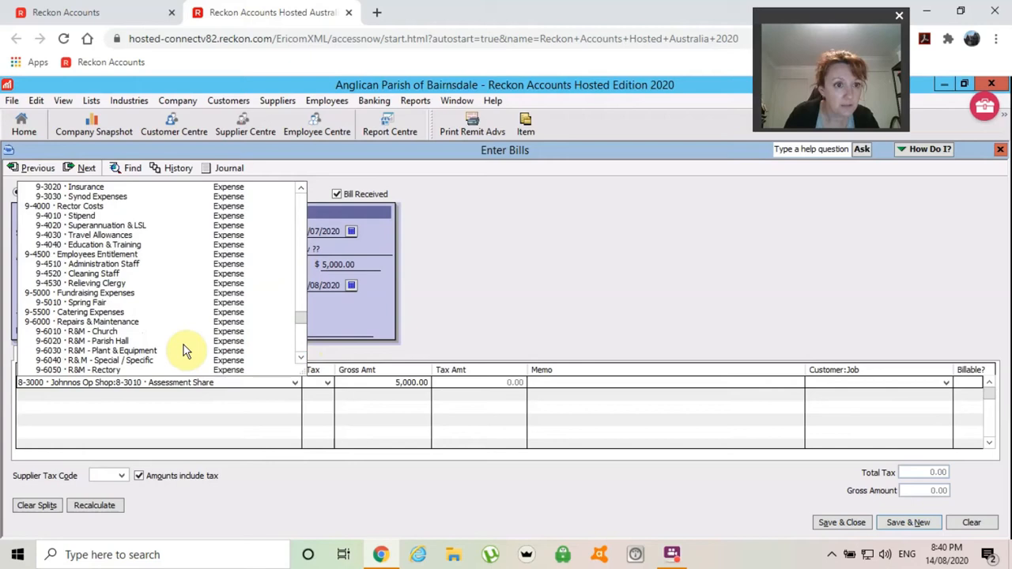
left_click(302, 190)
left_click(302, 189)
left_click(302, 189)
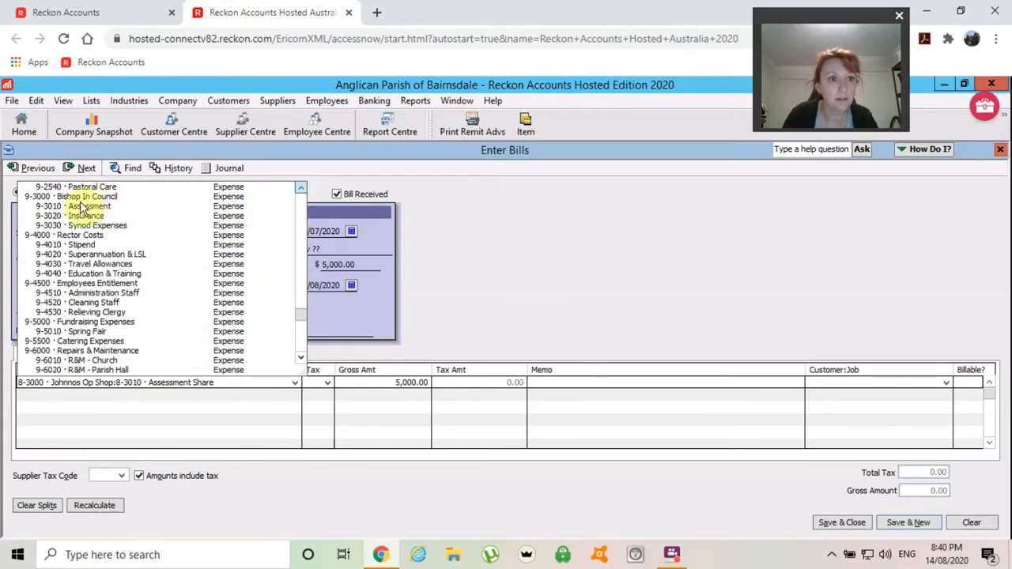
left_click(86, 207)
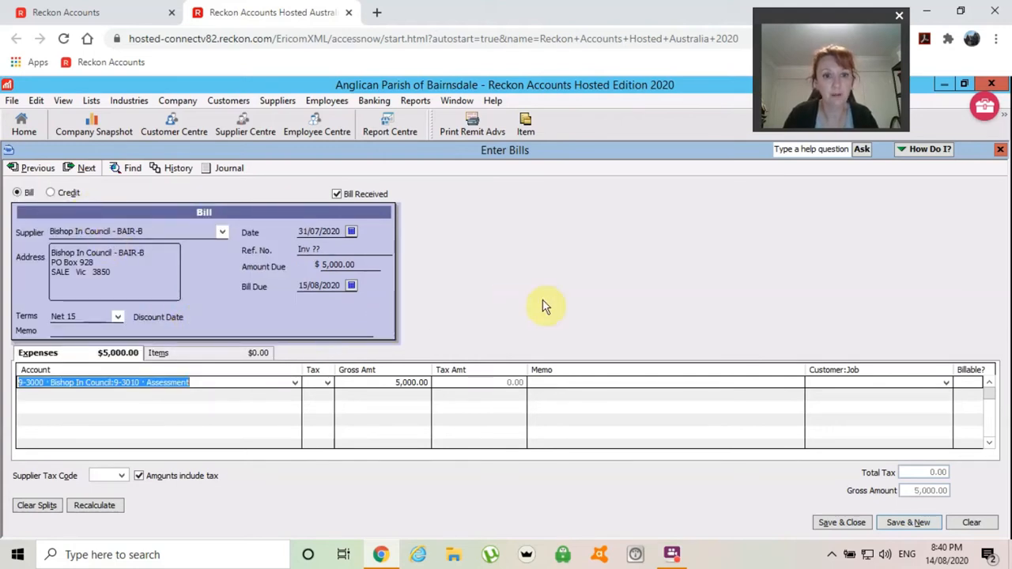
- Give the Assessment line tax code NCF and an amount of 1,500.00
key("Tab")
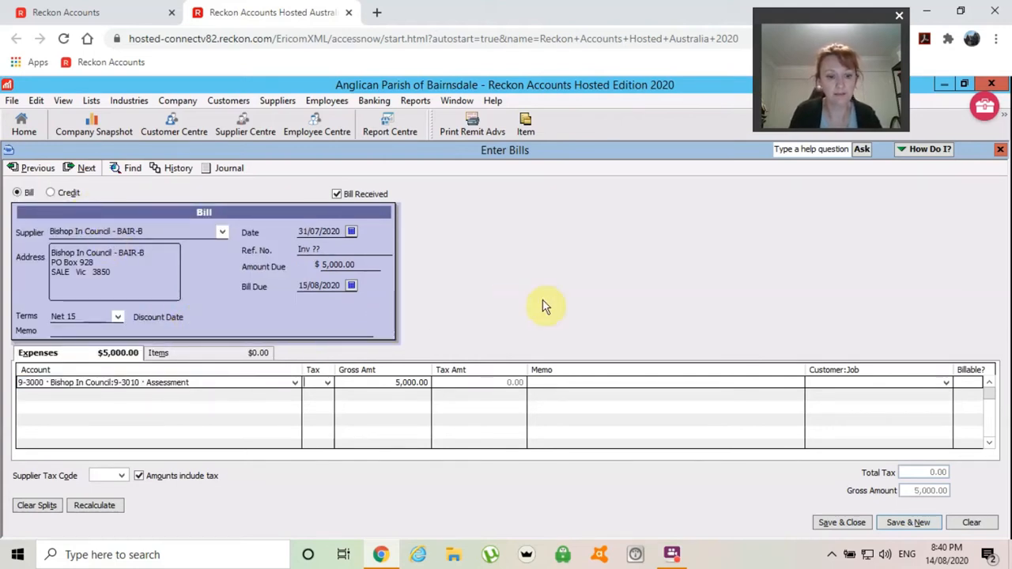
type("NCF")
key("Tab")
type("1500")
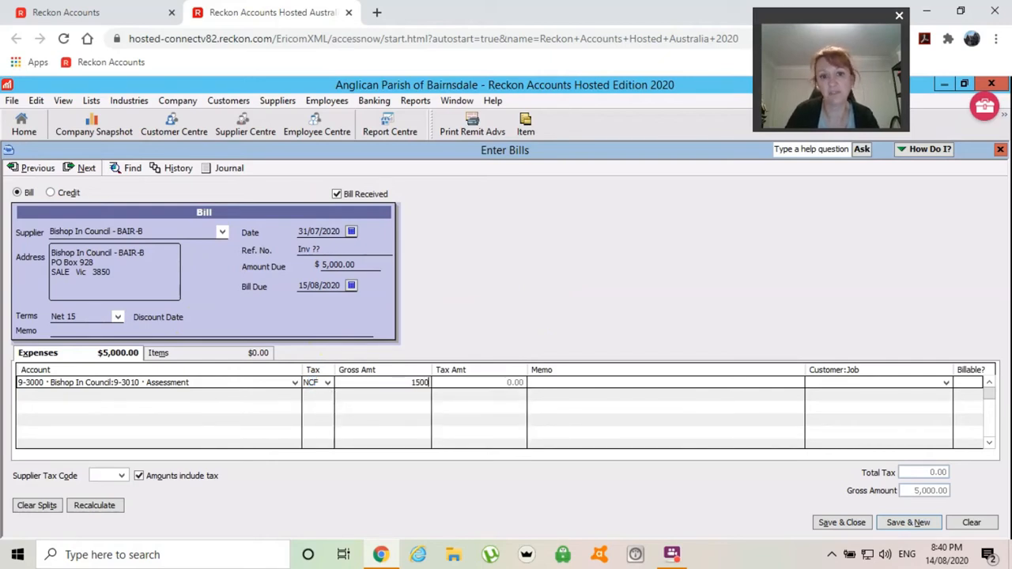
key("Tab")
key("Tab")
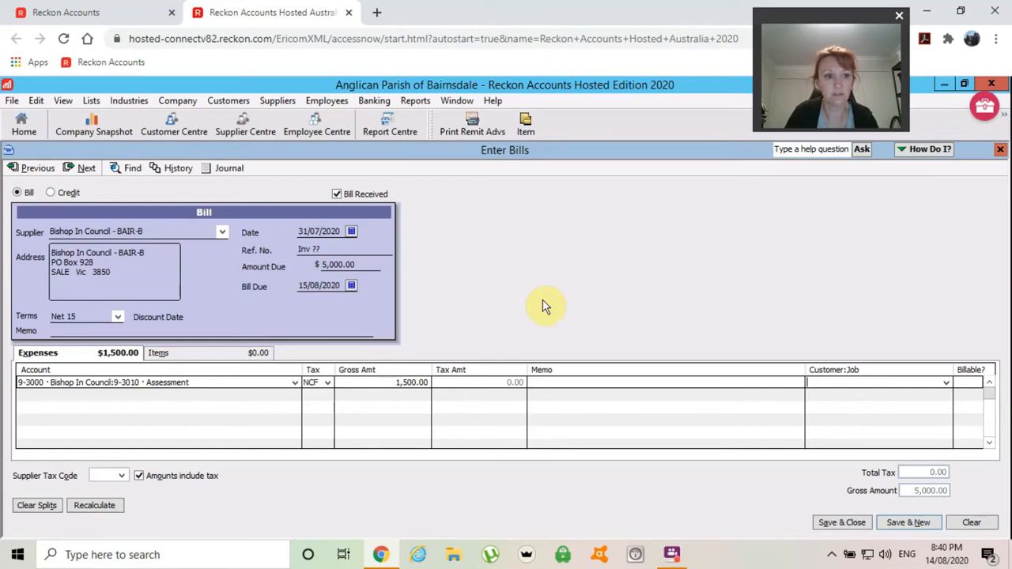
key("Tab")
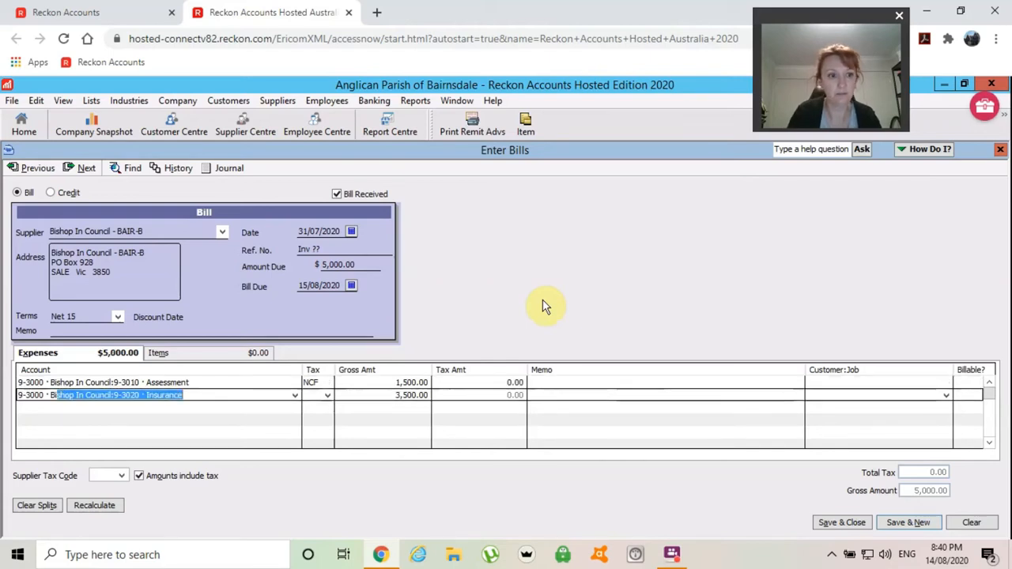
- Set the Insurance line to tax code NCF and 1,200.00
type("su")
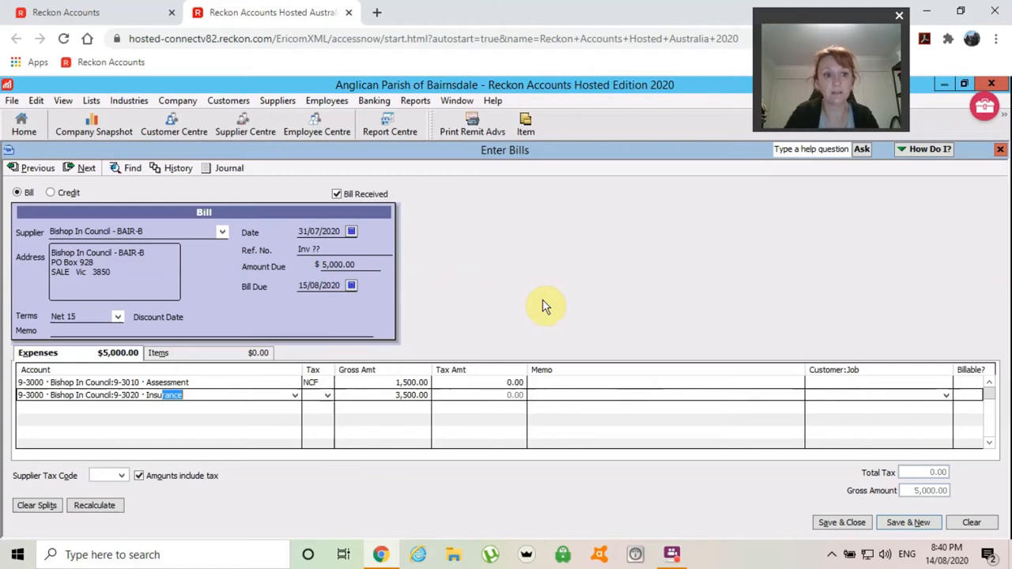
key("Tab")
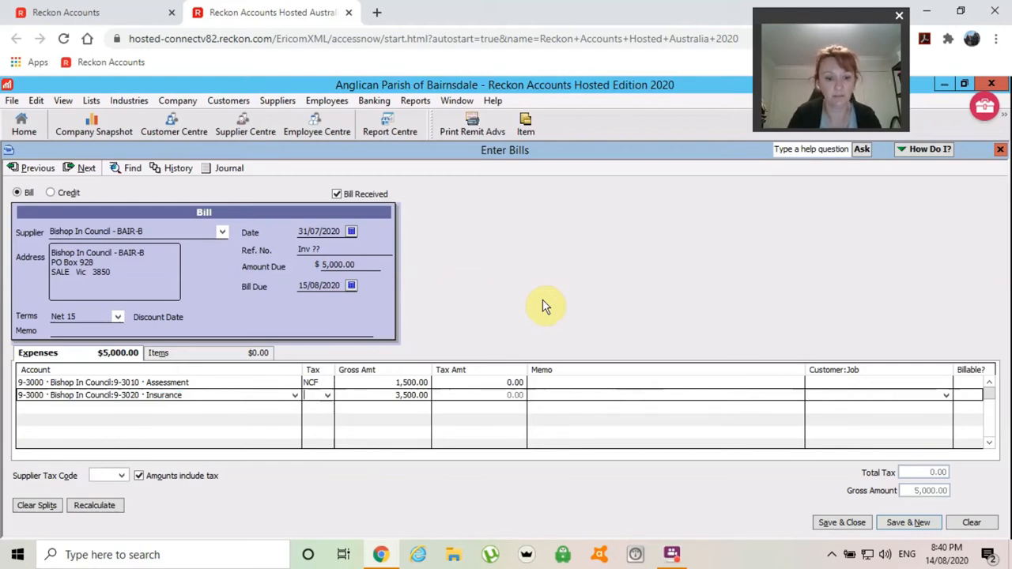
type("n")
key("Tab")
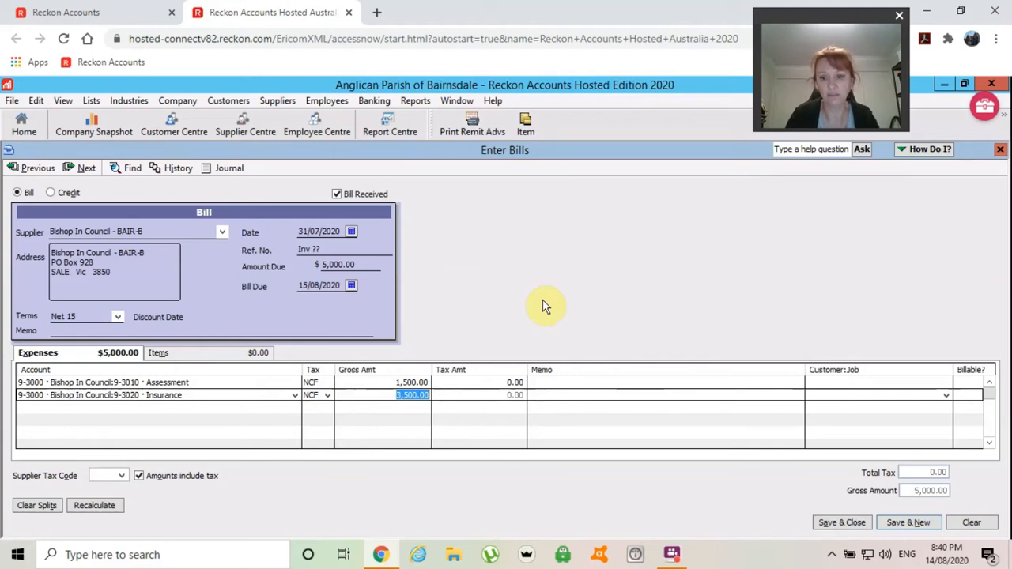
type("1200")
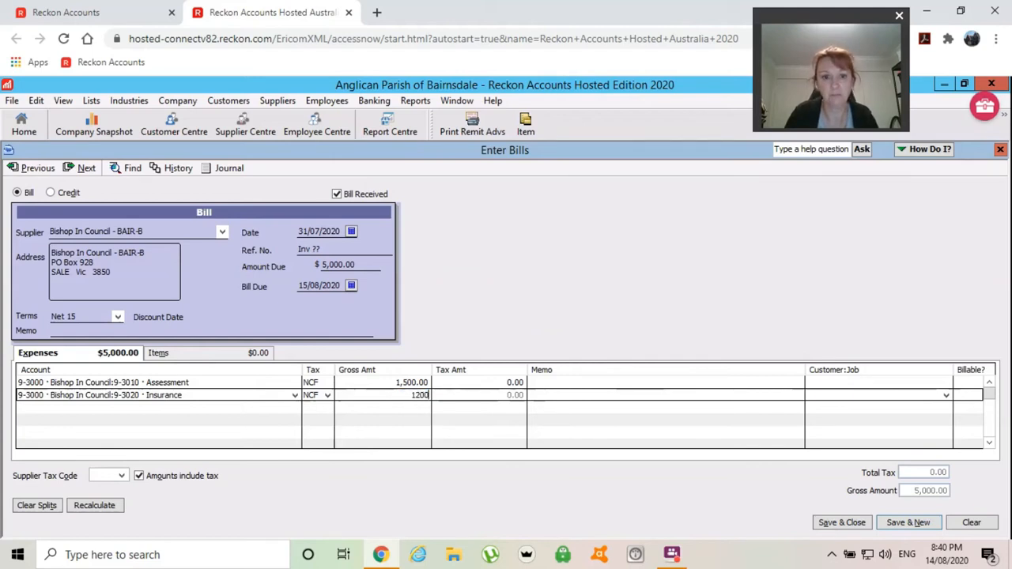
key("Tab")
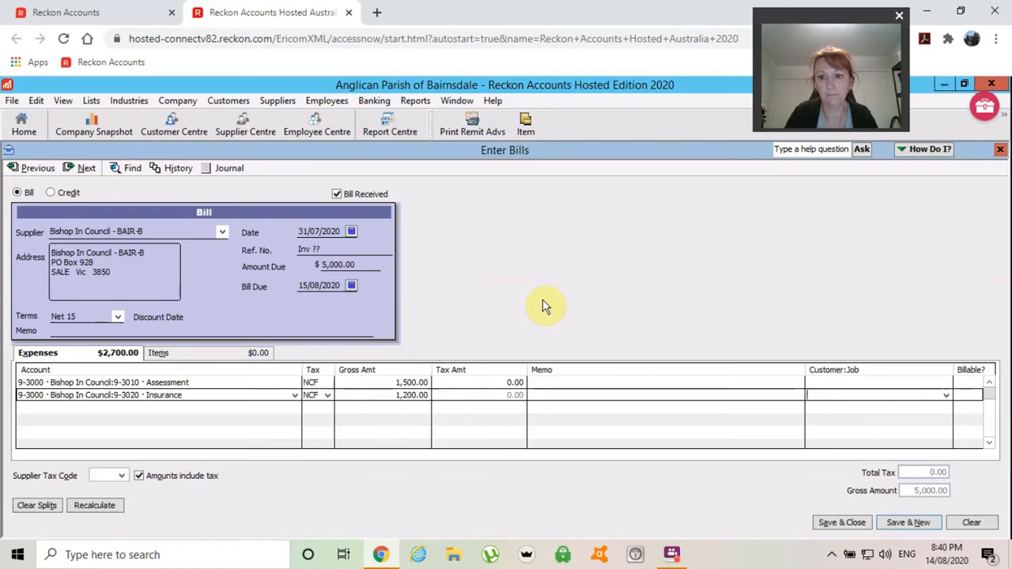
key("Tab")
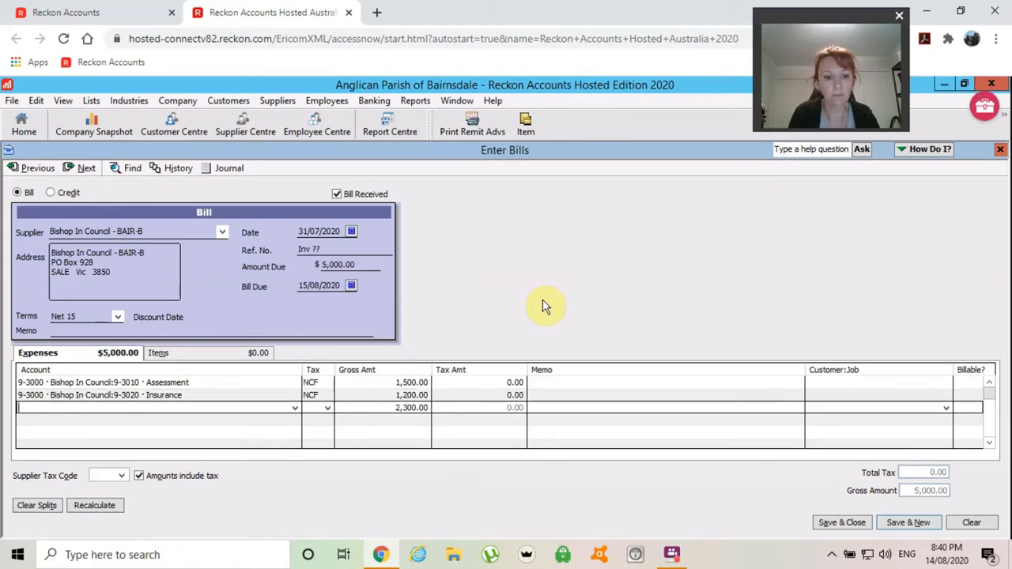
- Add a 9-1520 TGA Expenses line of 60.00
type("TGA / LINK Receipts")
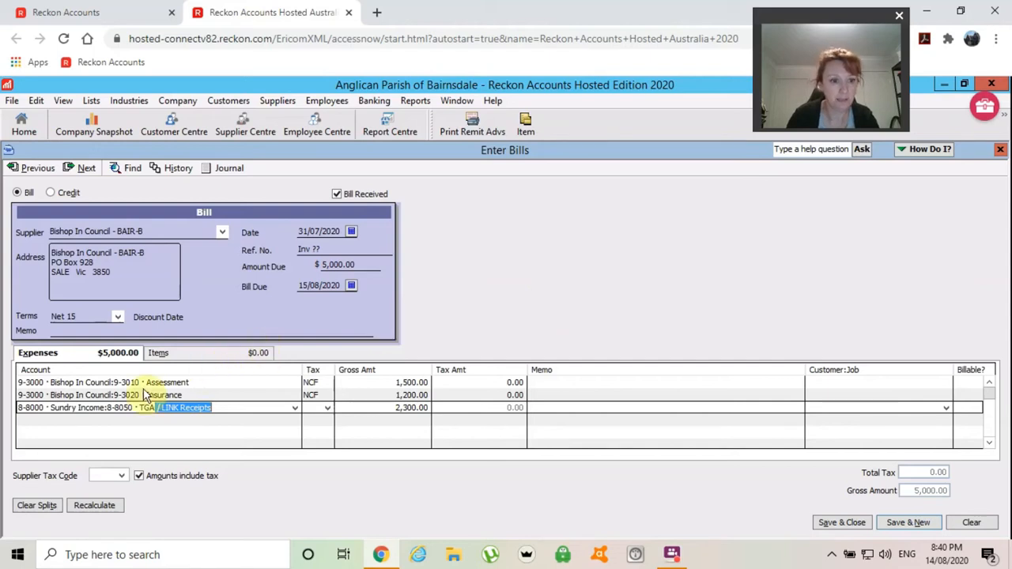
left_click(295, 410)
left_click(294, 409)
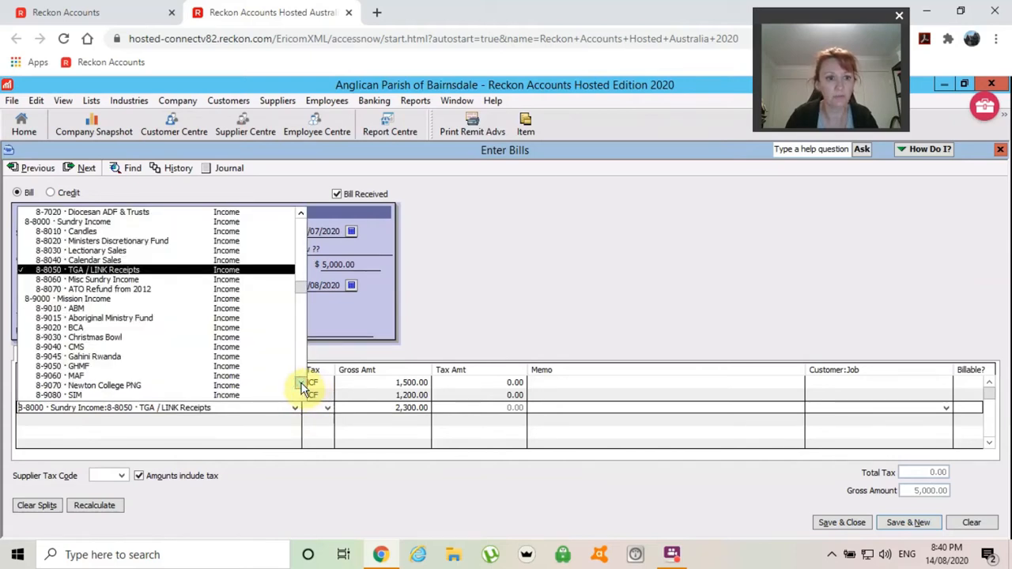
left_click(301, 387)
scroll(301, 388, "down", 7)
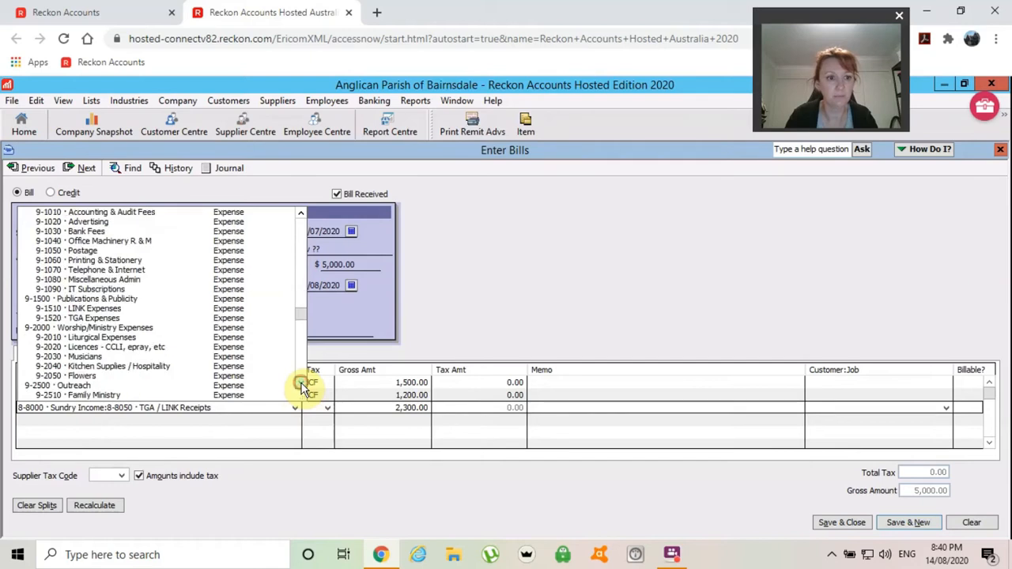
scroll(301, 387, "down", 3)
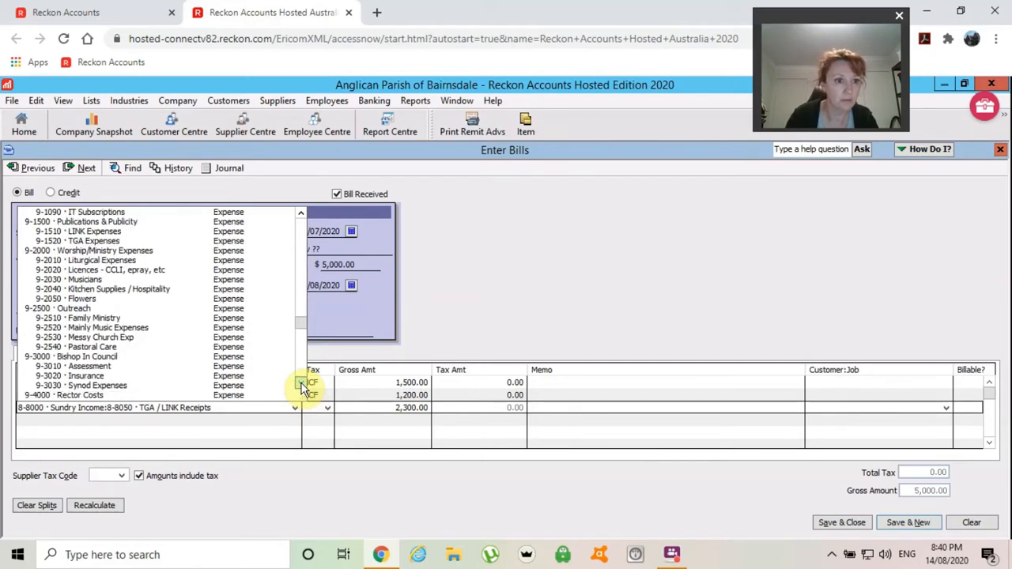
left_click(91, 241)
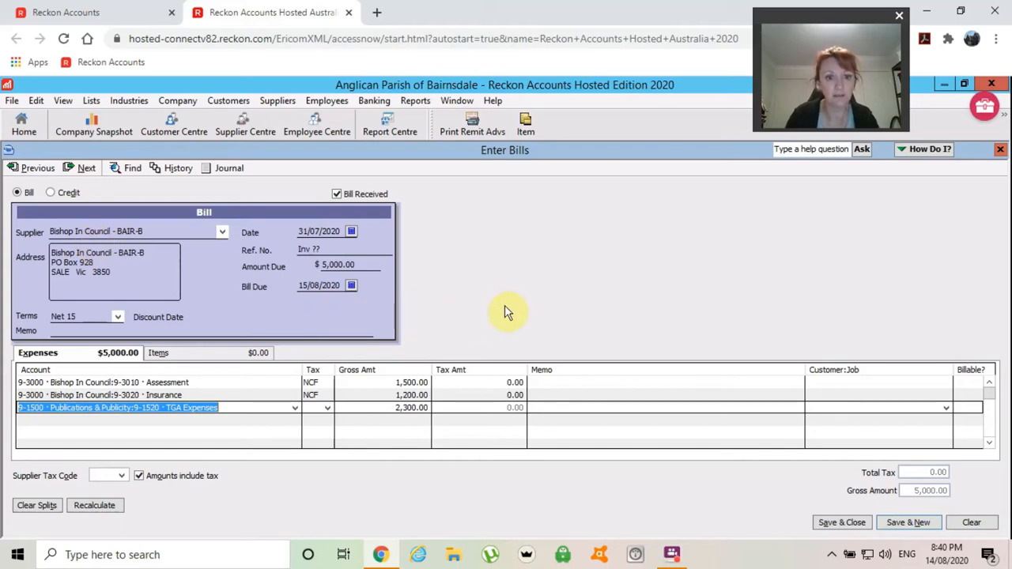
key("Tab")
key("Tab")
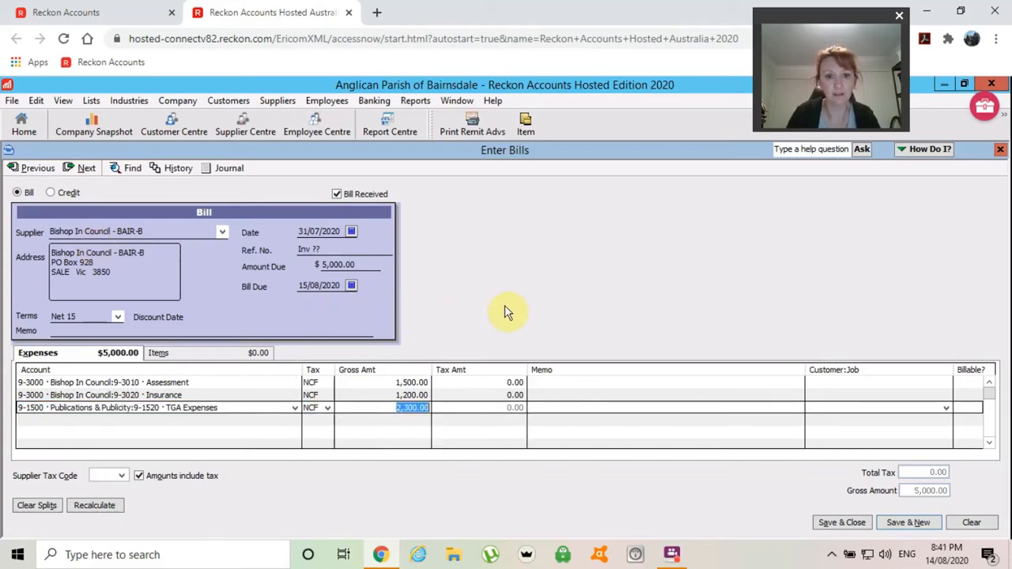
type("60")
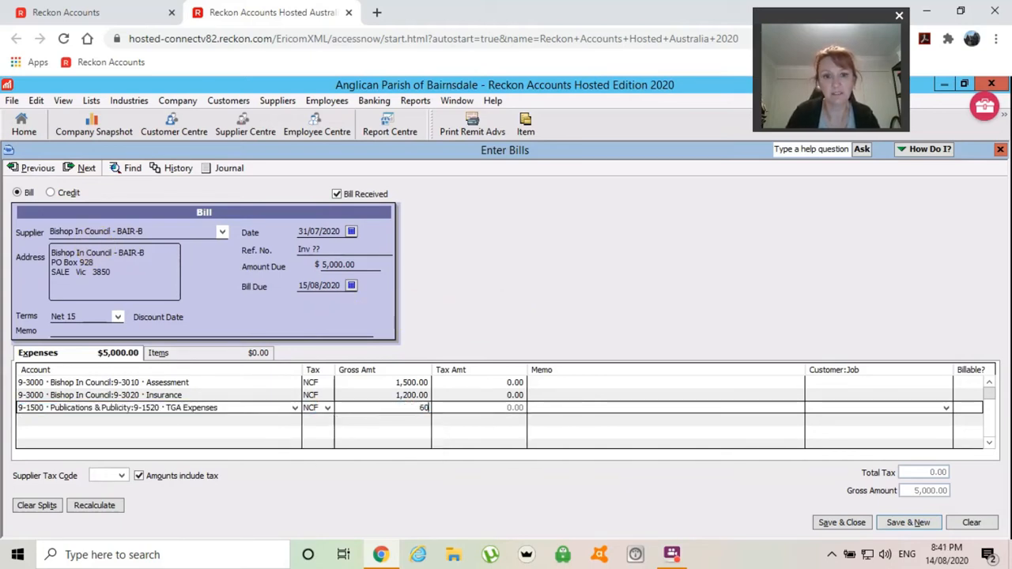
key("Tab")
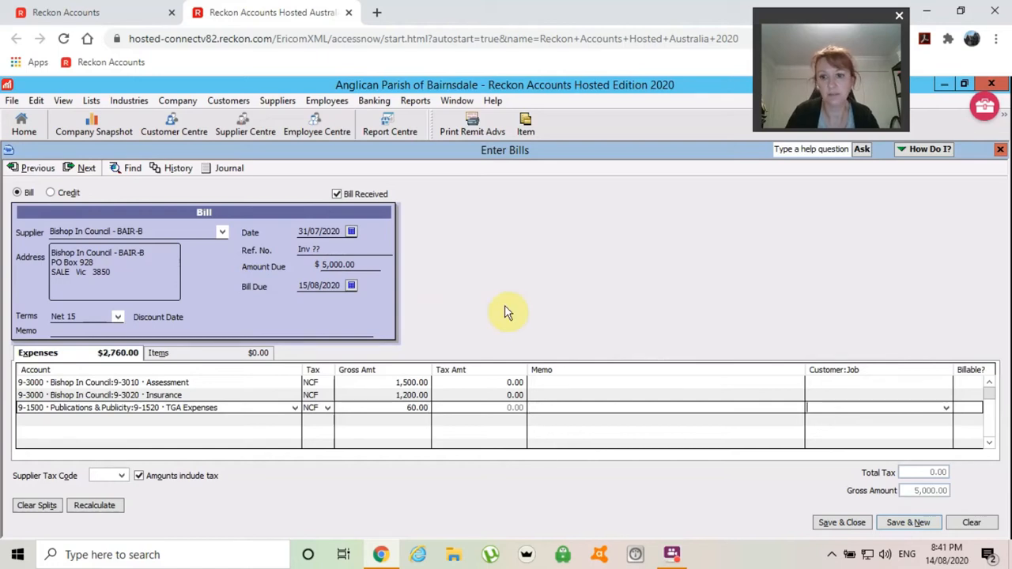
key("Tab")
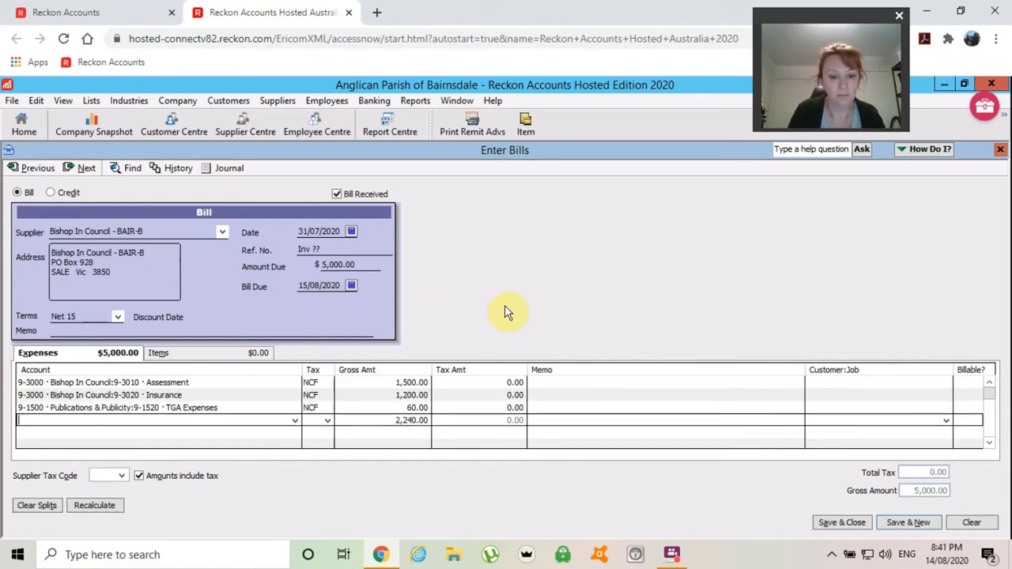
- Add a Superannuation & LSL line coded NCF for 1,200.00
type("Superannuation & LSL")
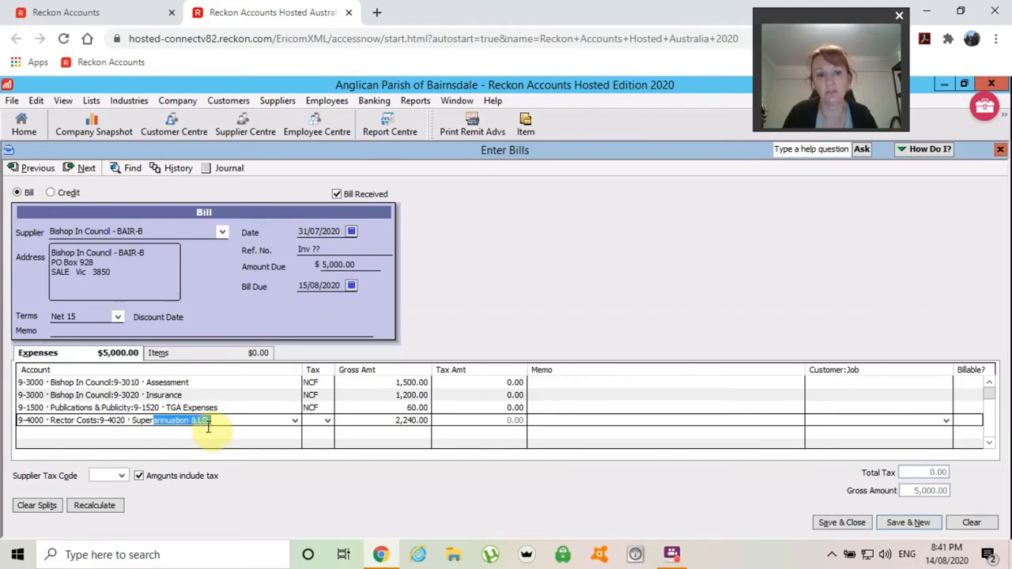
key("Tab")
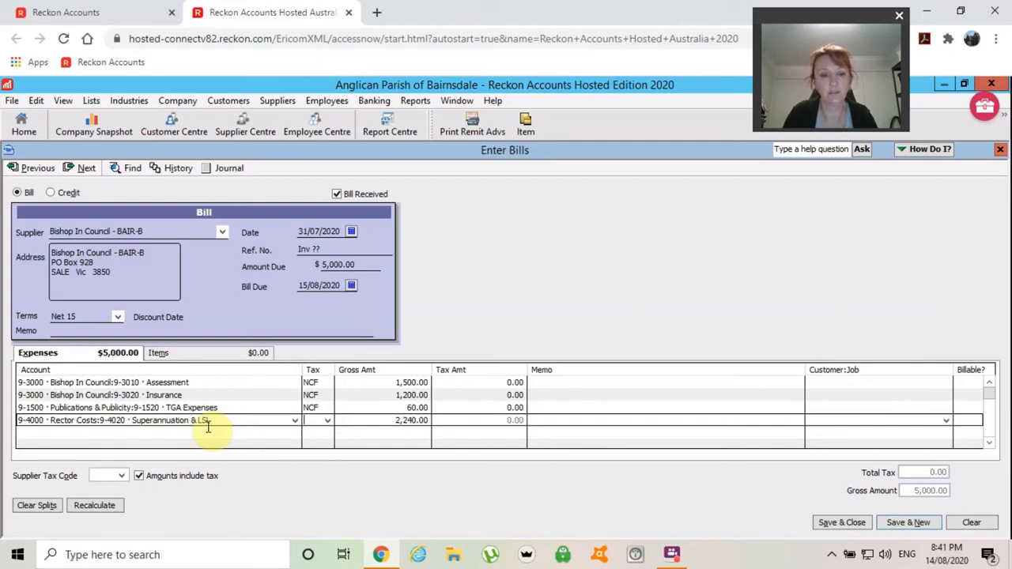
type("n")
key("Tab")
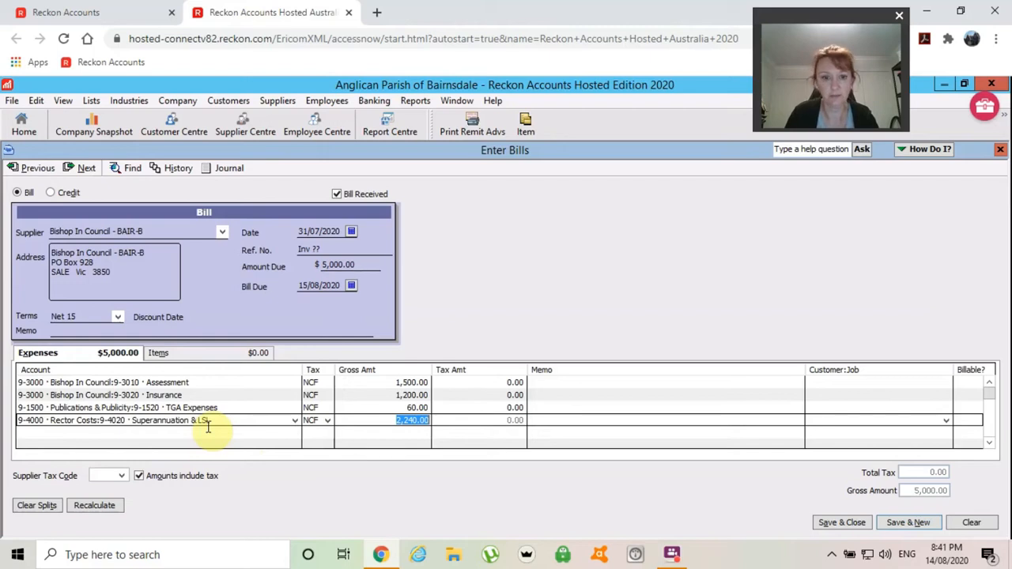
type("1200")
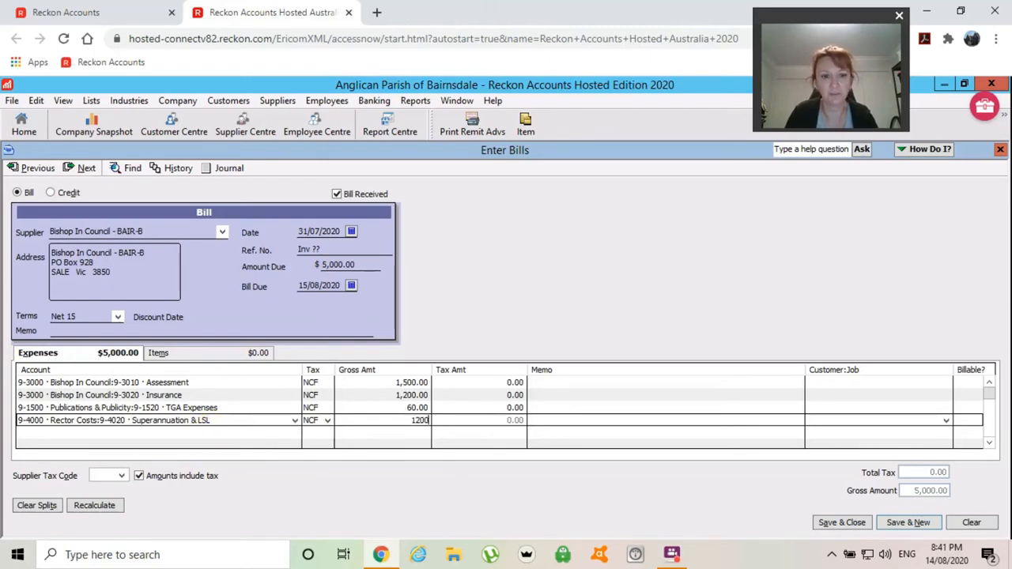
key("Tab")
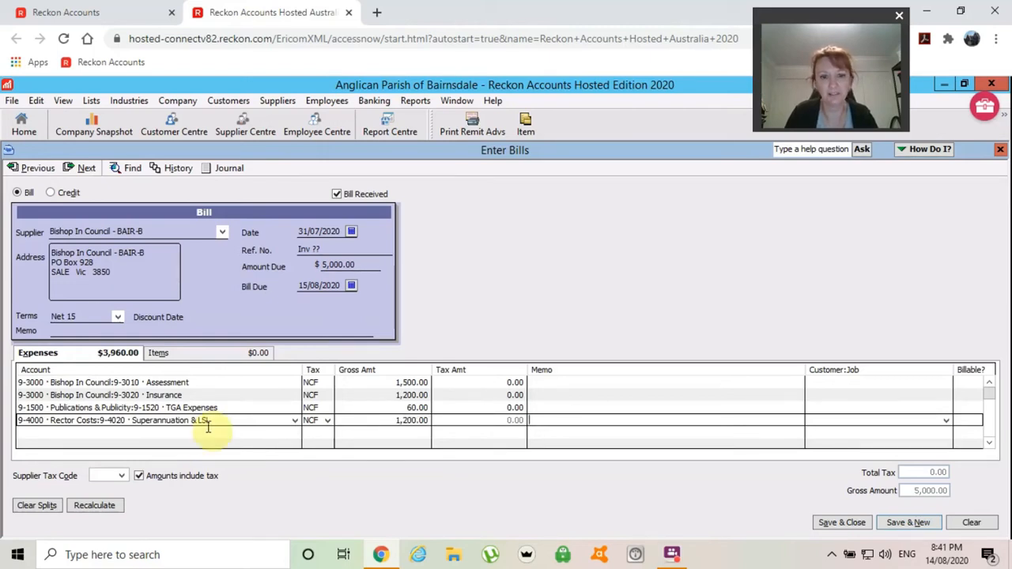
- Start a second Superannuation & LSL line with tax code NCF
left_click(207, 429)
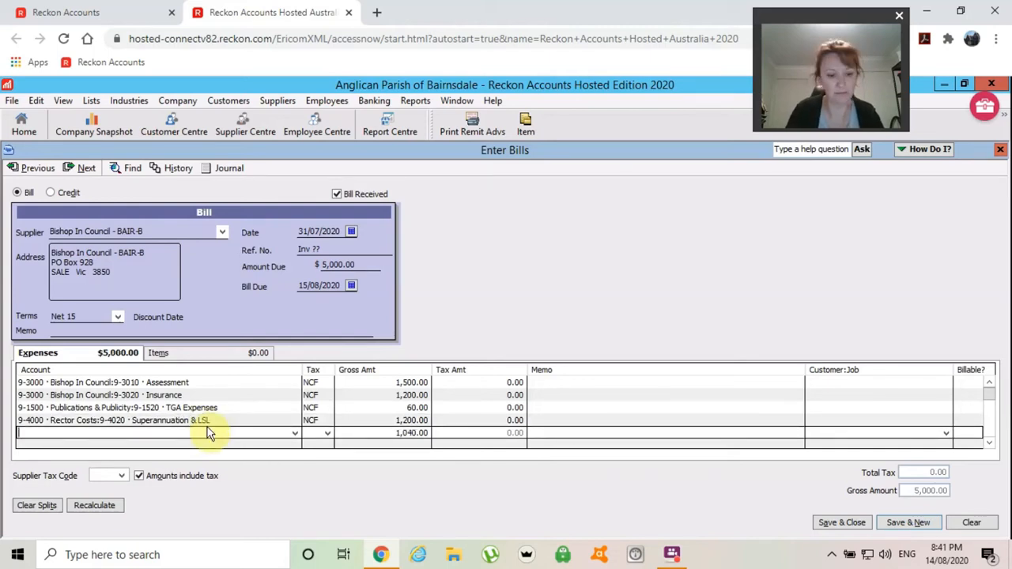
type("super")
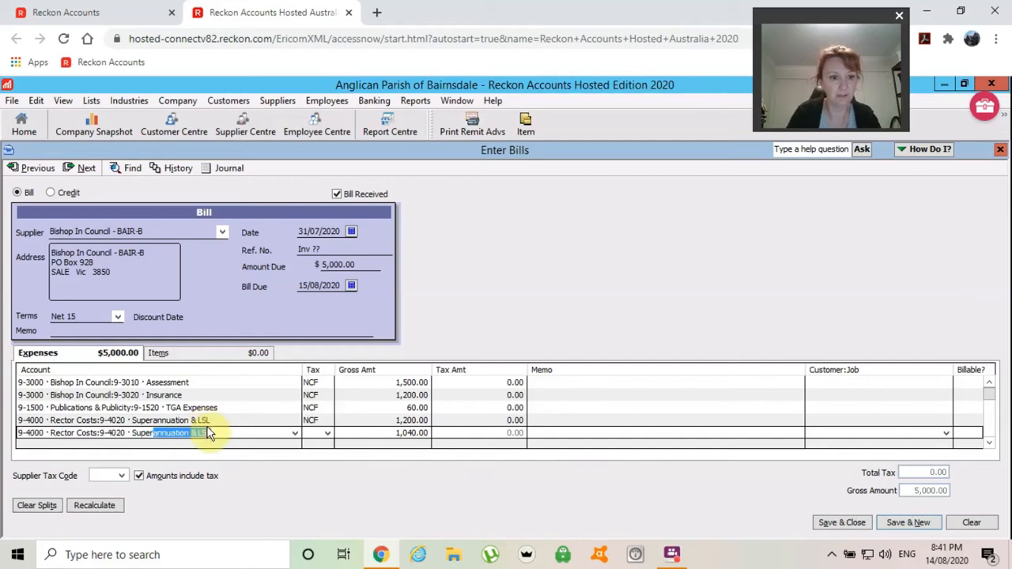
key("Tab")
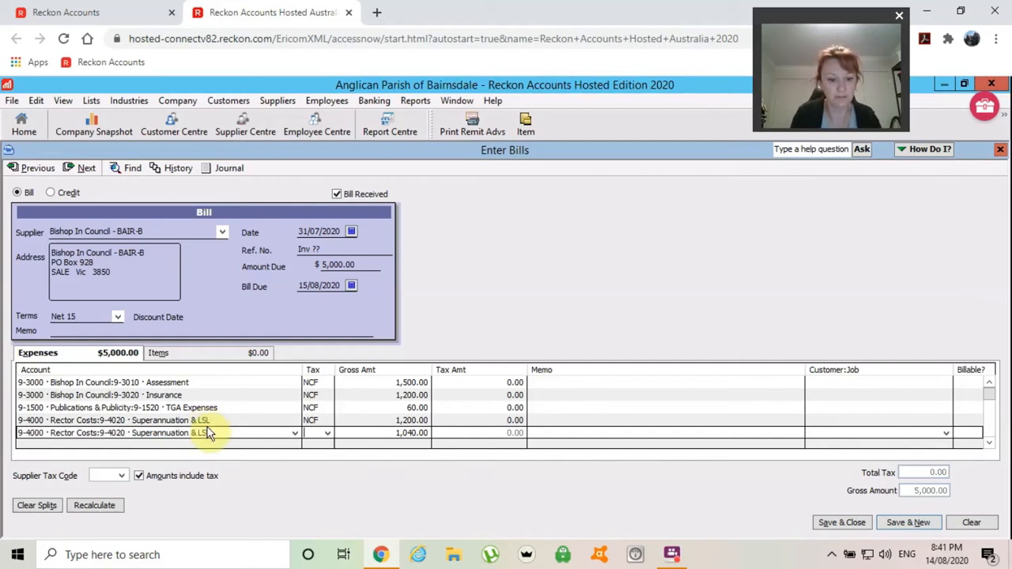
type("nc")
key("Tab")
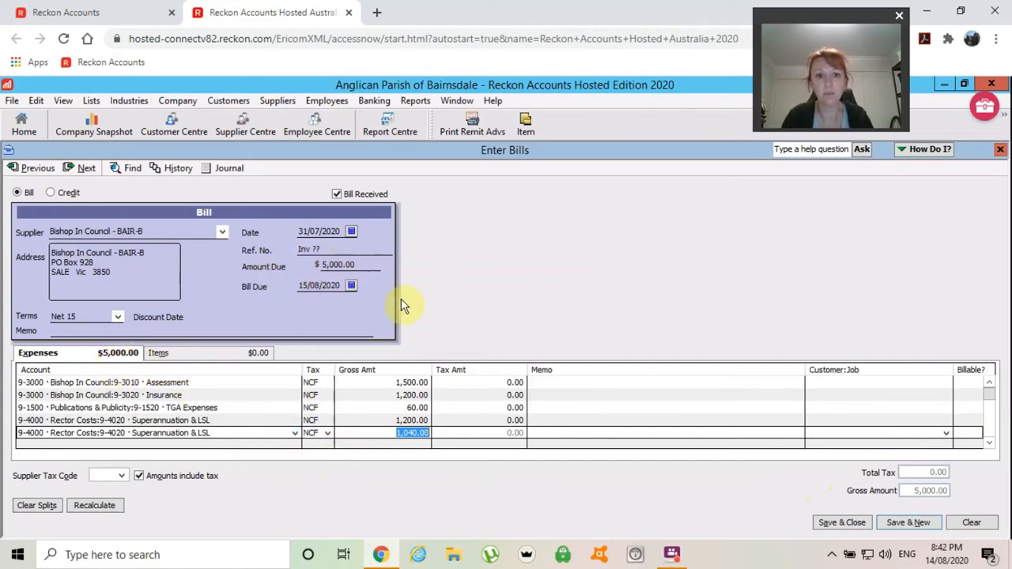
- Change the last line's amount from 1,040.00 to 1,000.00
left_click(377, 433)
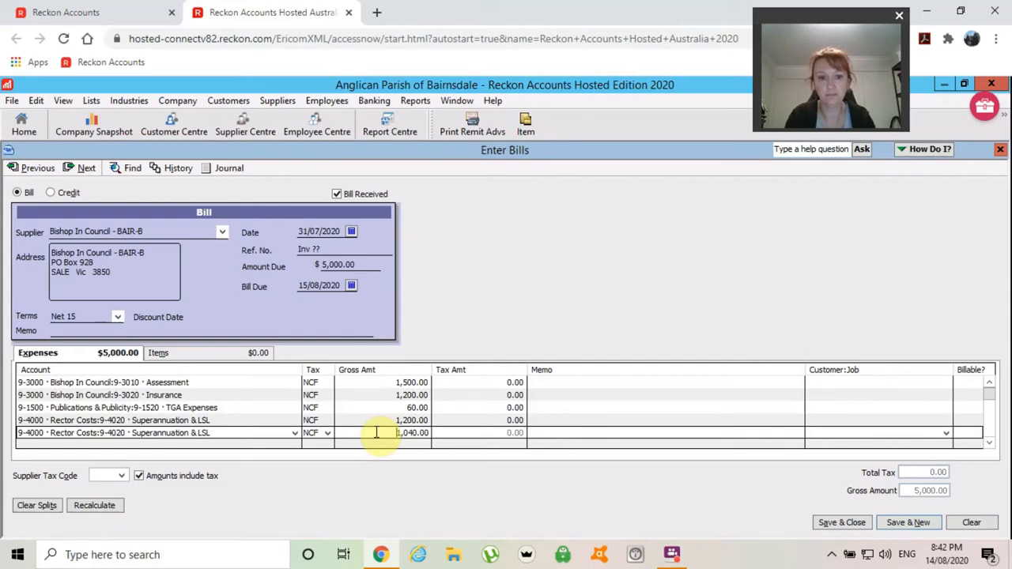
key("Delete")
key("Delete")
key("Delete")
key("Delete")
key("Delete")
key("Delete")
key("Delete")
key("Delete")
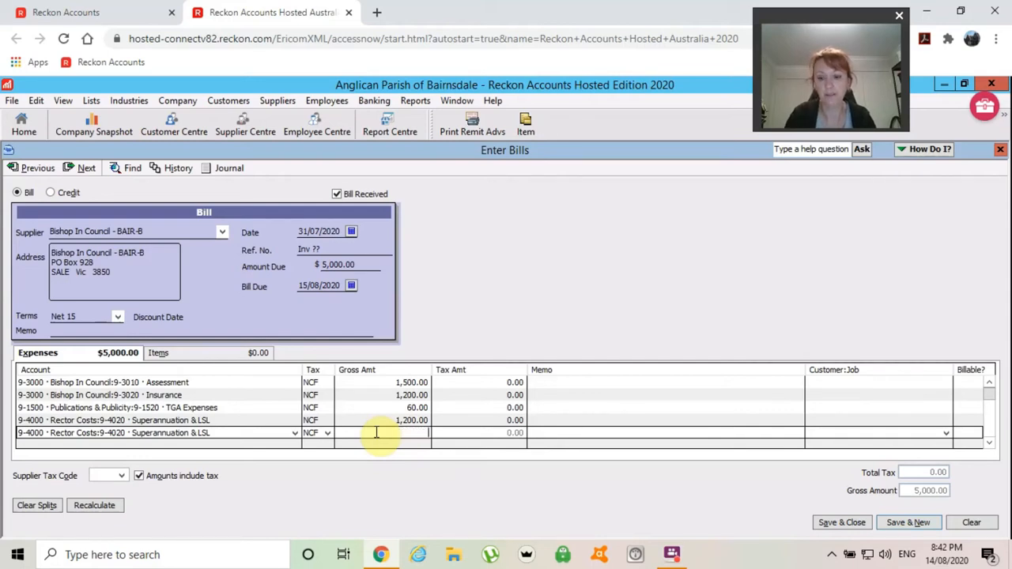
type("1000")
key("Tab")
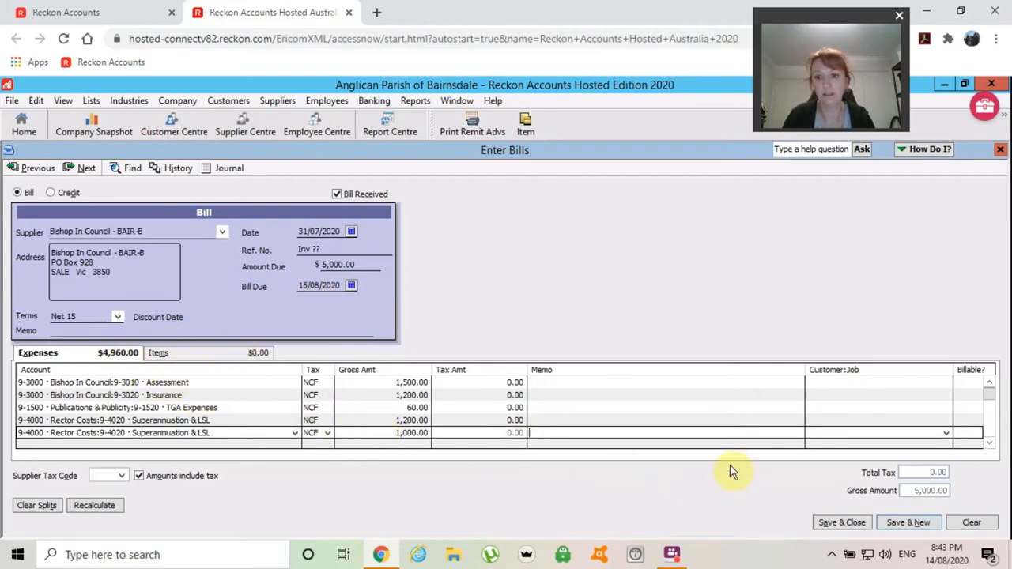
- Try saving the bill, acknowledge the out-of-balance warning, and clear the form
left_click(842, 525)
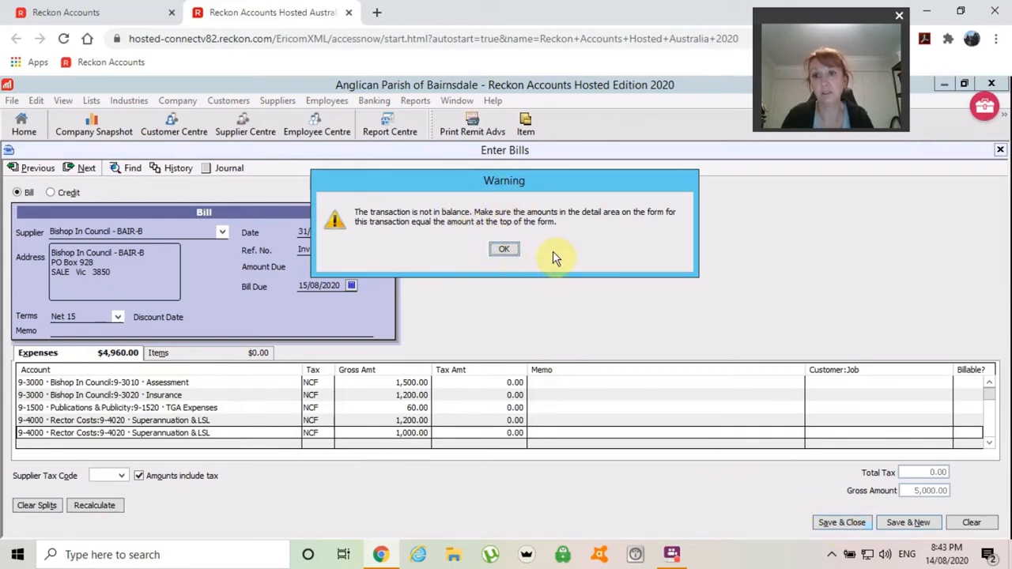
left_click(502, 250)
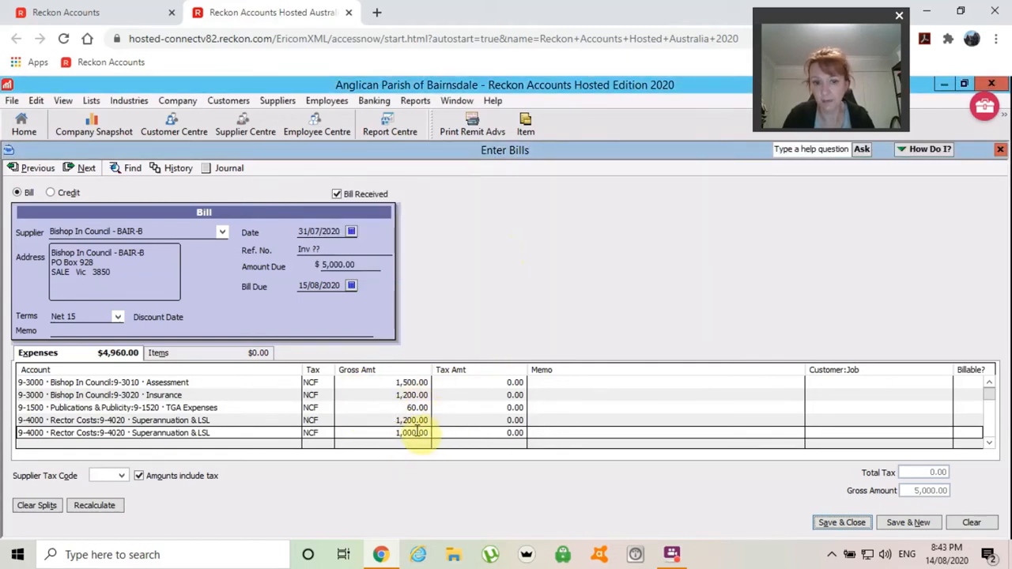
left_click(972, 524)
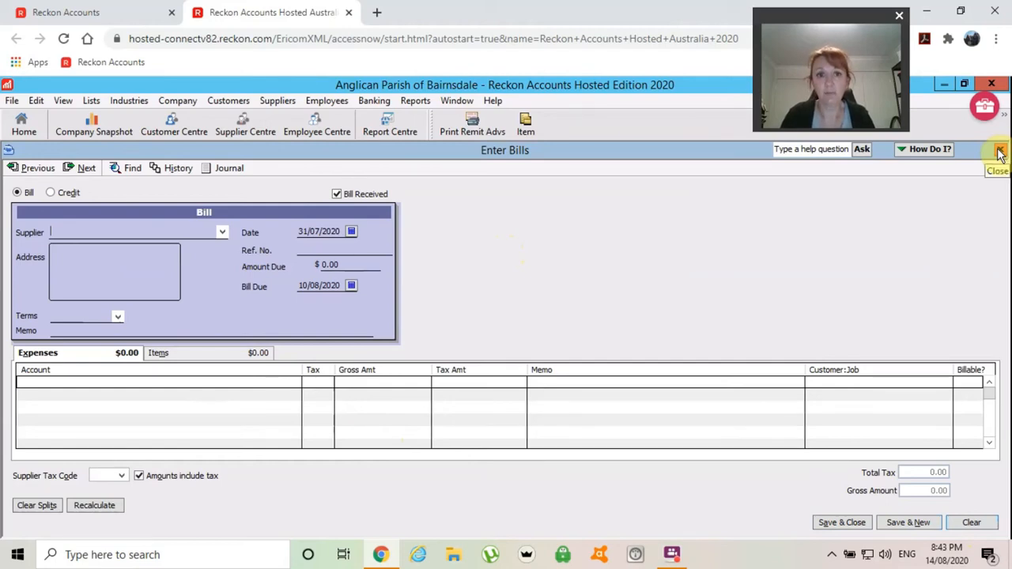
- Start a fresh bill and enter 'abc maintenance' as the supplier
left_click(1000, 153)
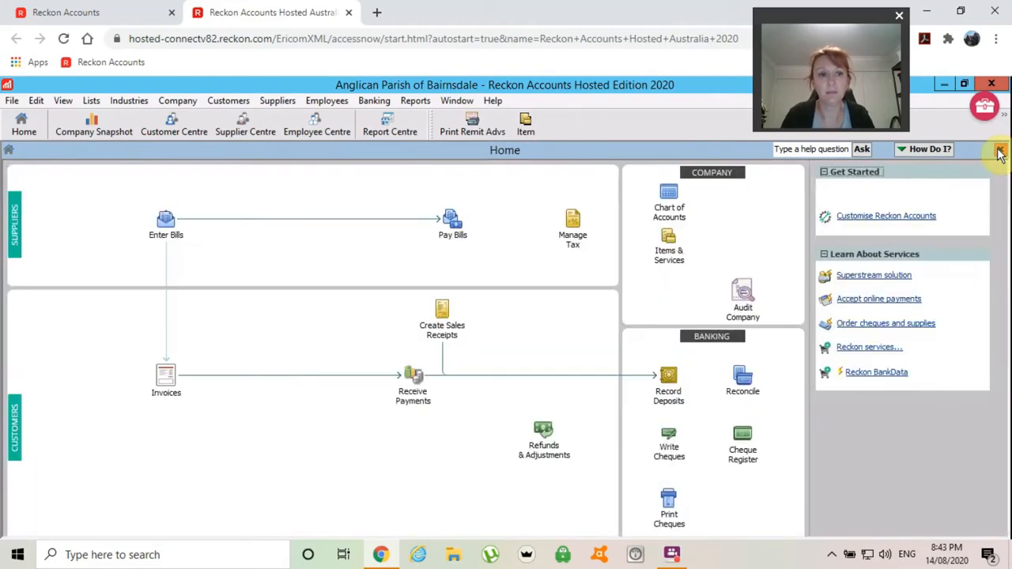
left_click(167, 237)
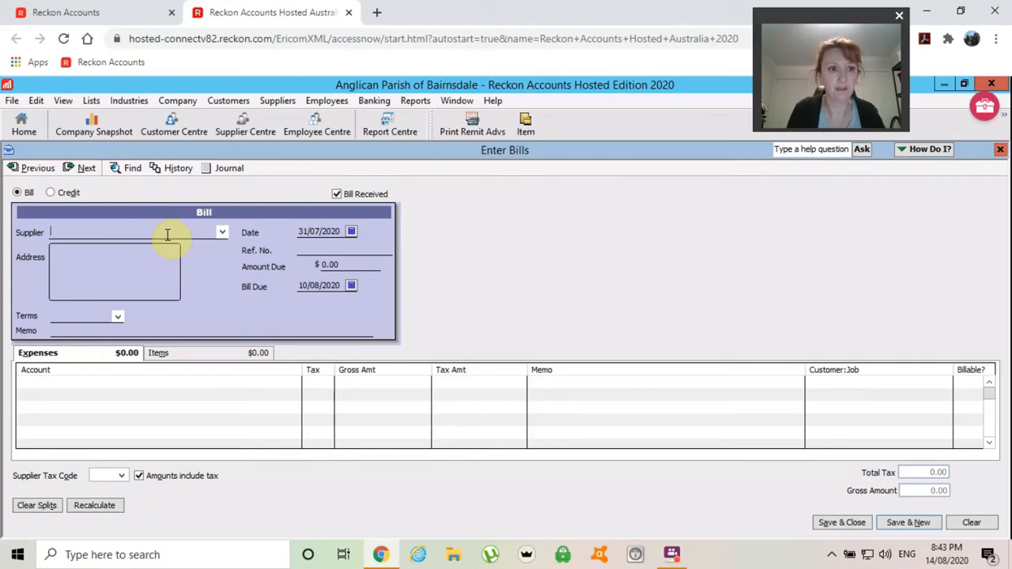
type("abc")
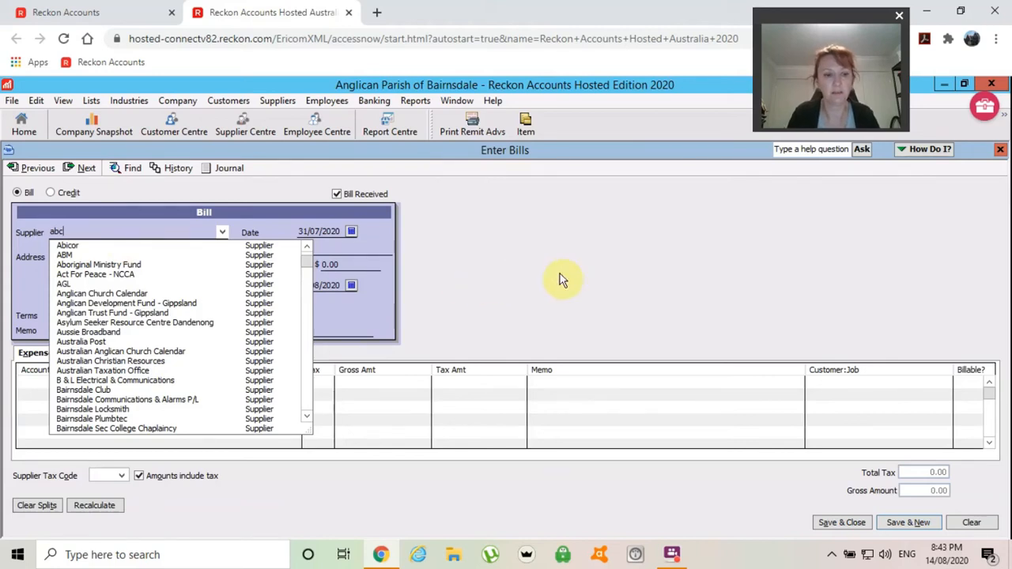
type("main")
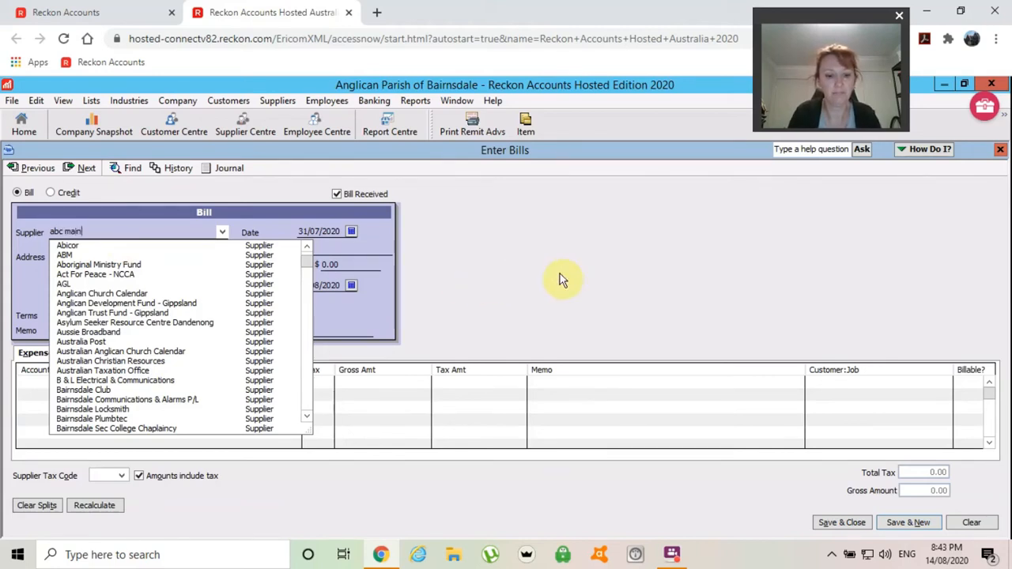
type("tenance")
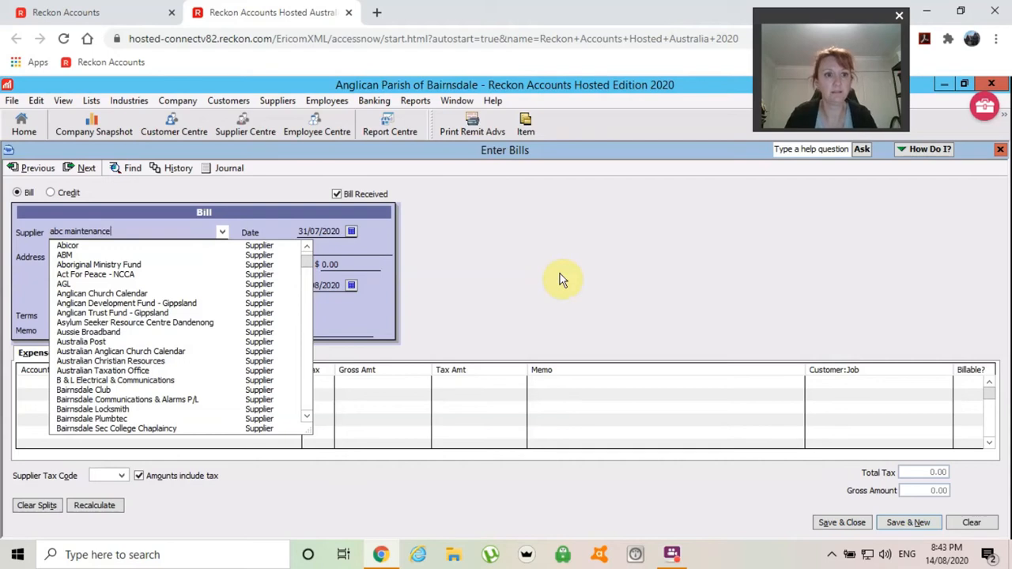
key("Tab")
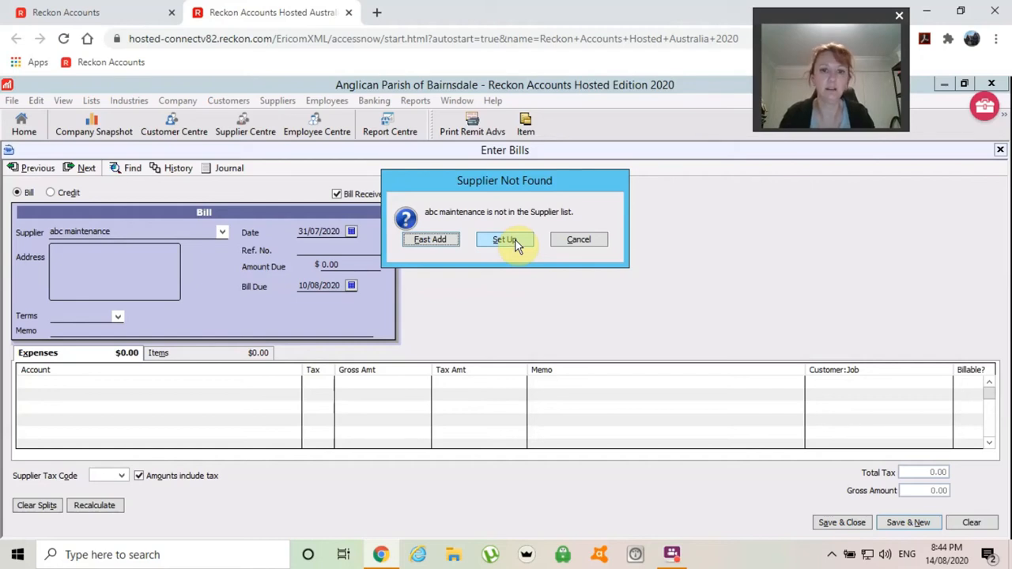
- Fast Add abc maintenance as a supplier, then close the bill without recording it
left_click(428, 241)
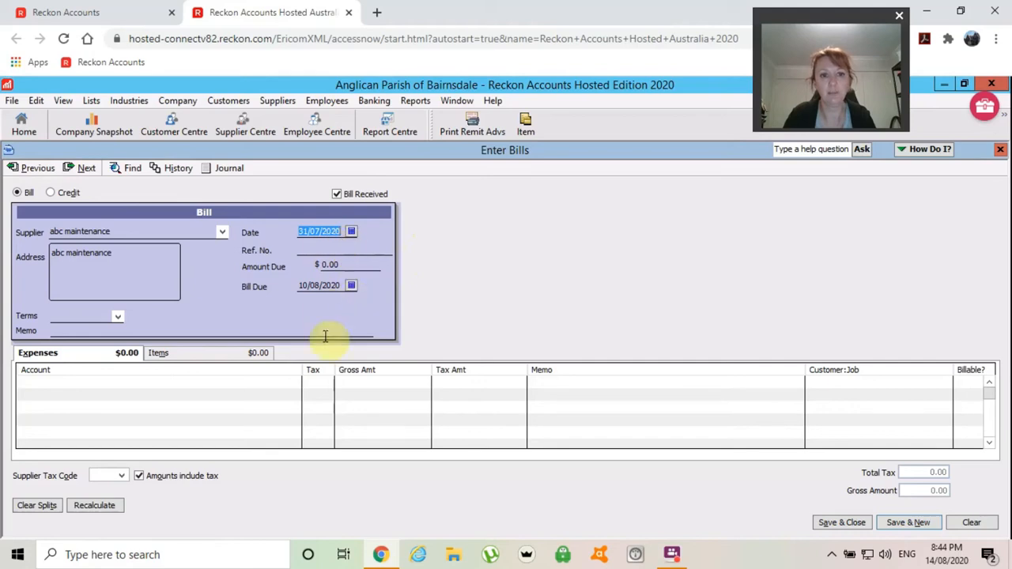
key("Tab")
key("Tab")
key("Tab")
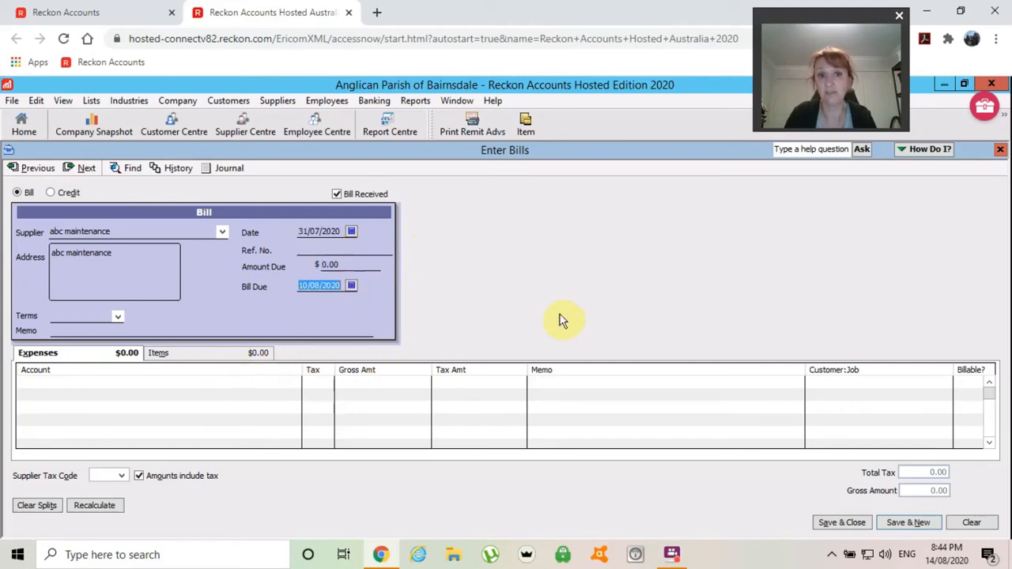
key("Tab")
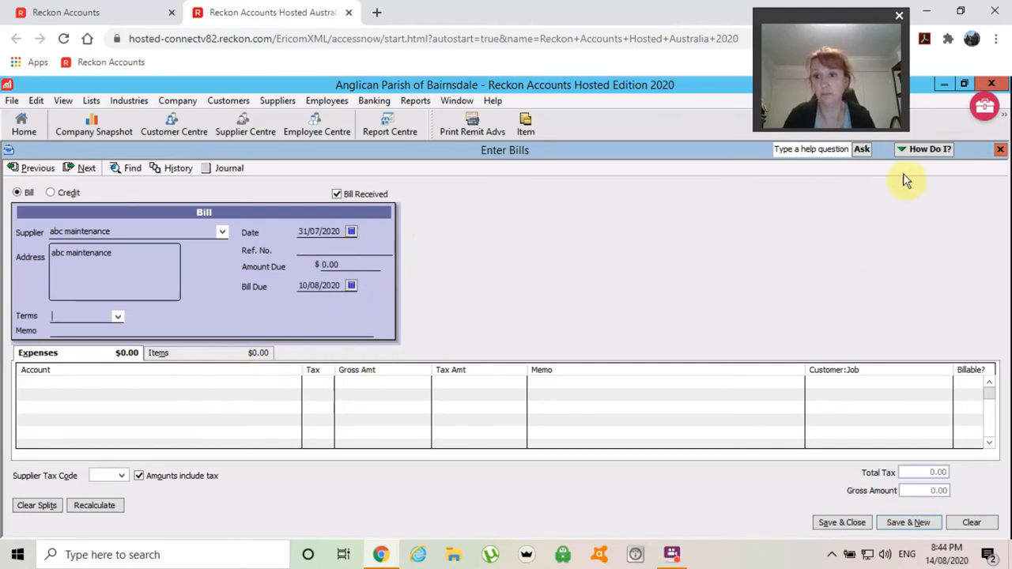
left_click(1000, 150)
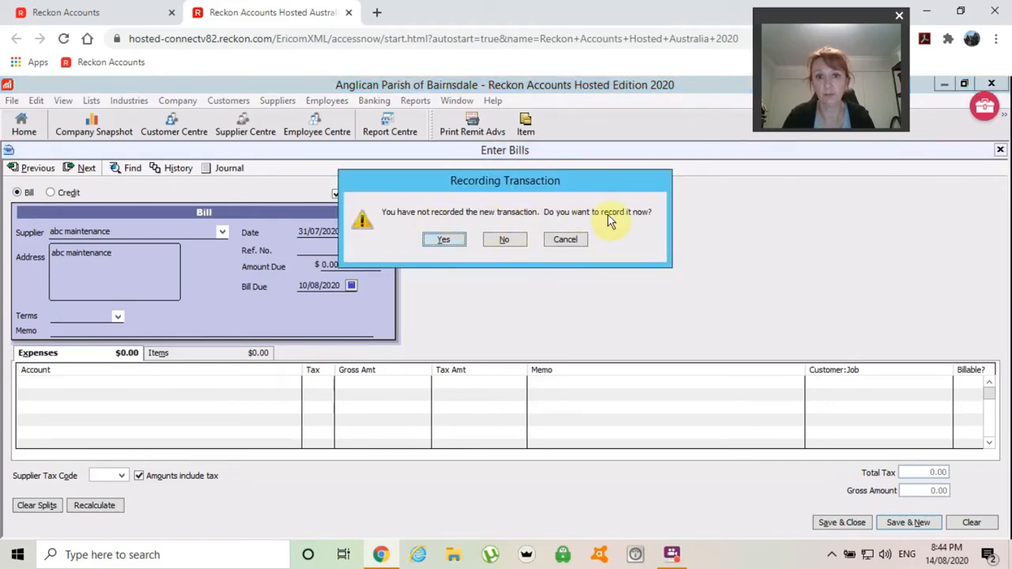
left_click(503, 241)
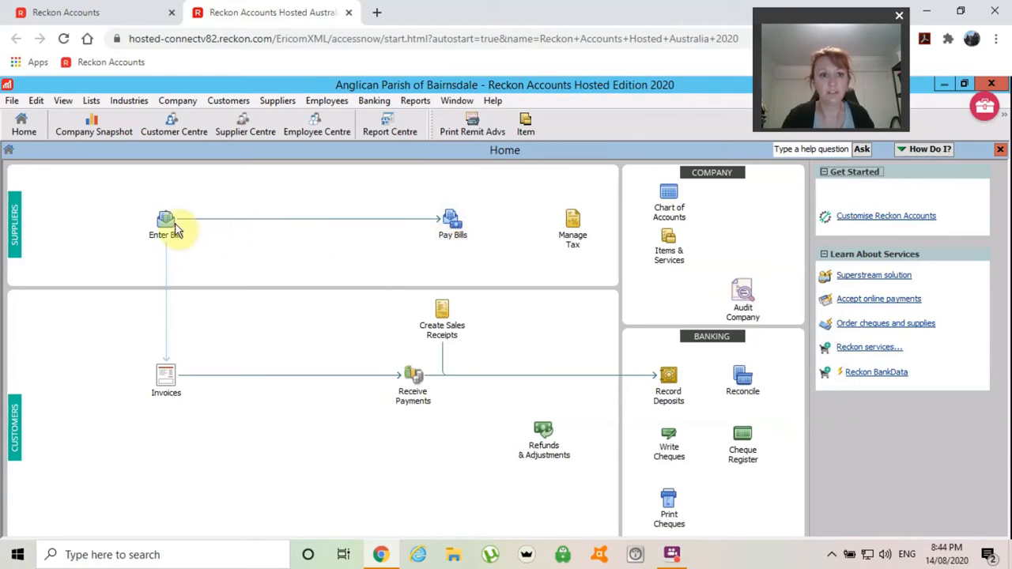
left_click(452, 235)
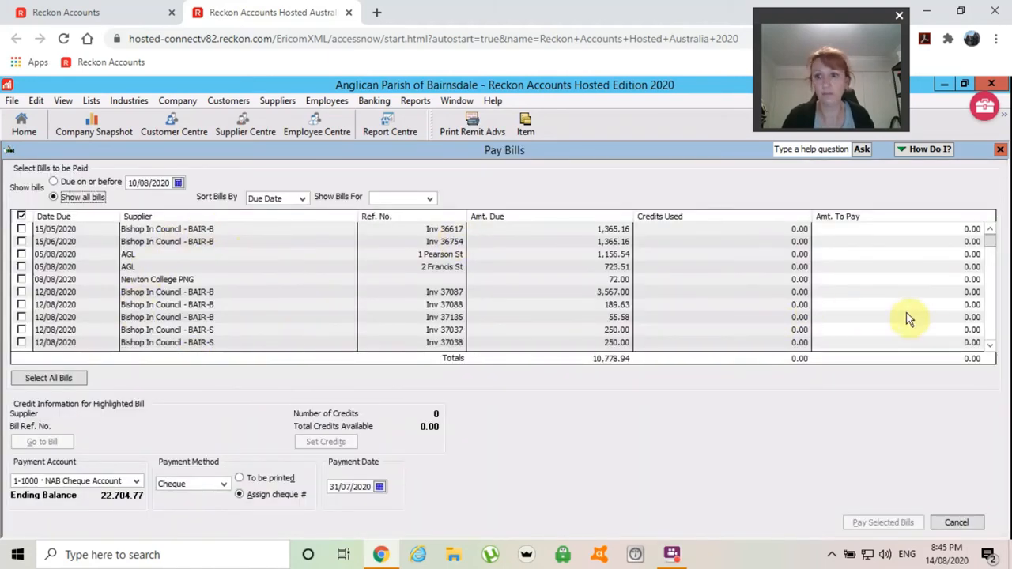
left_click(991, 349)
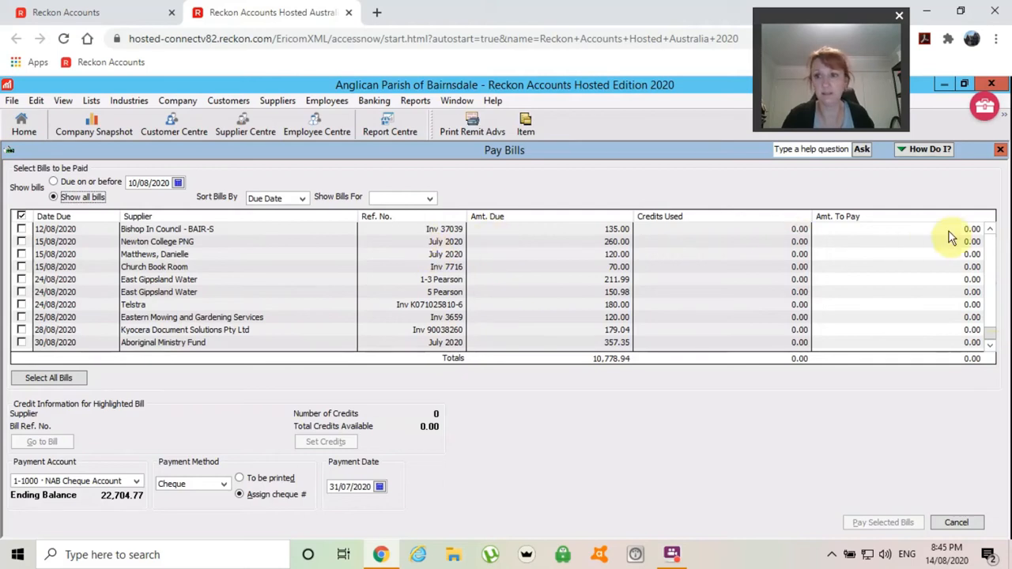
left_click_drag(990, 229, 989, 230)
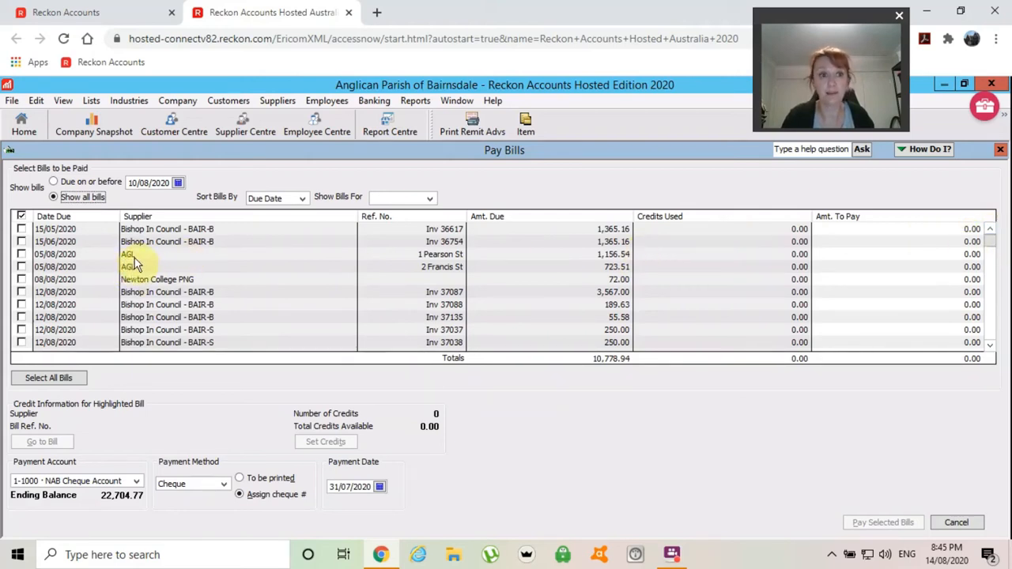
left_click(21, 254)
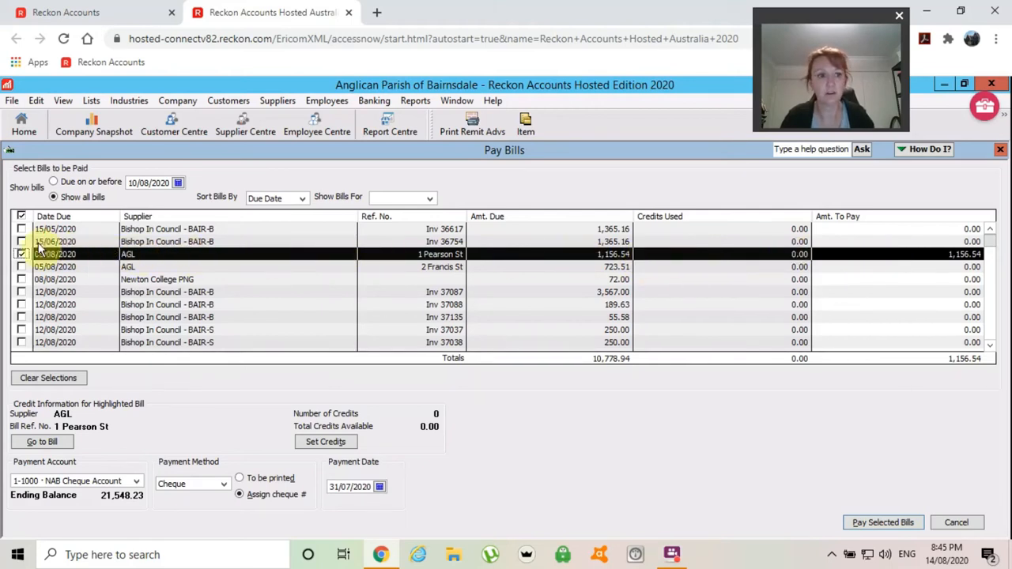
left_click(938, 254)
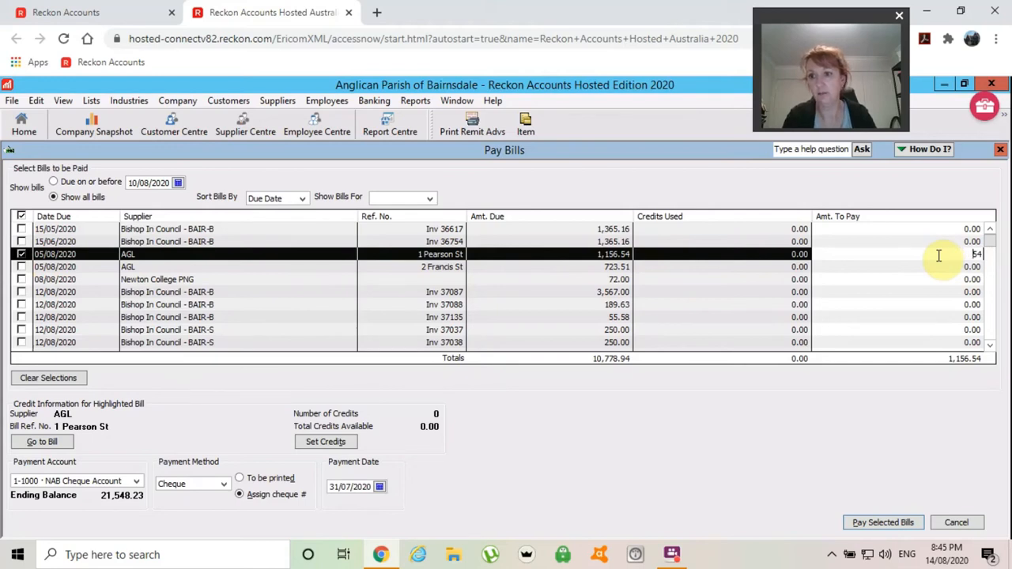
type("1,00")
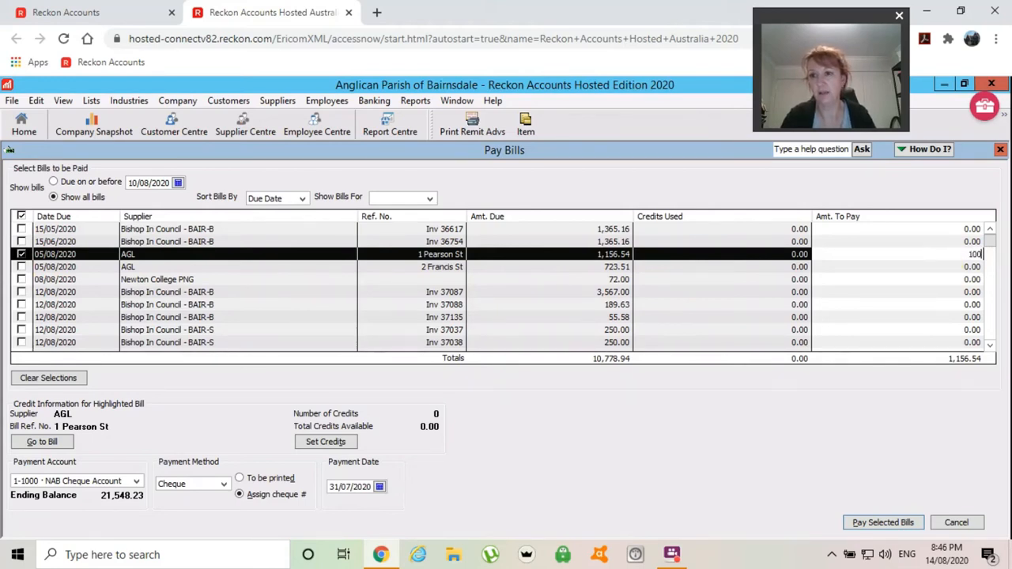
type("0")
key("Tab")
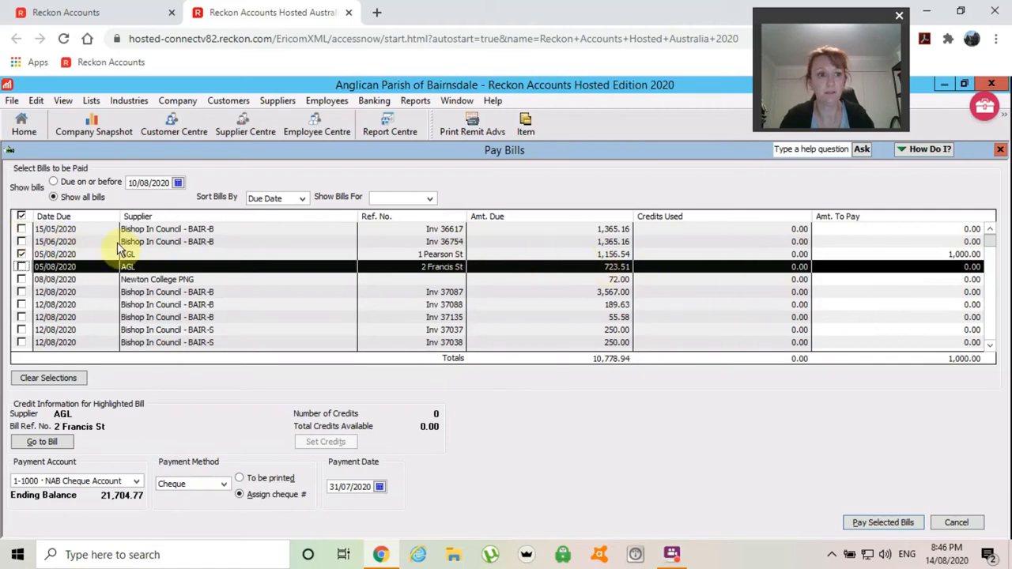
left_click(20, 254)
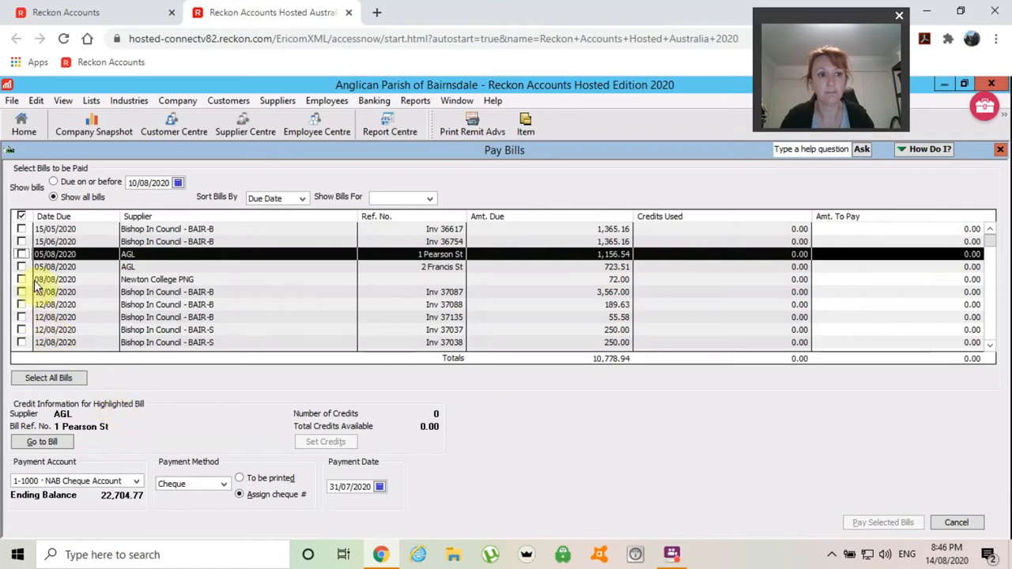
left_click(21, 254)
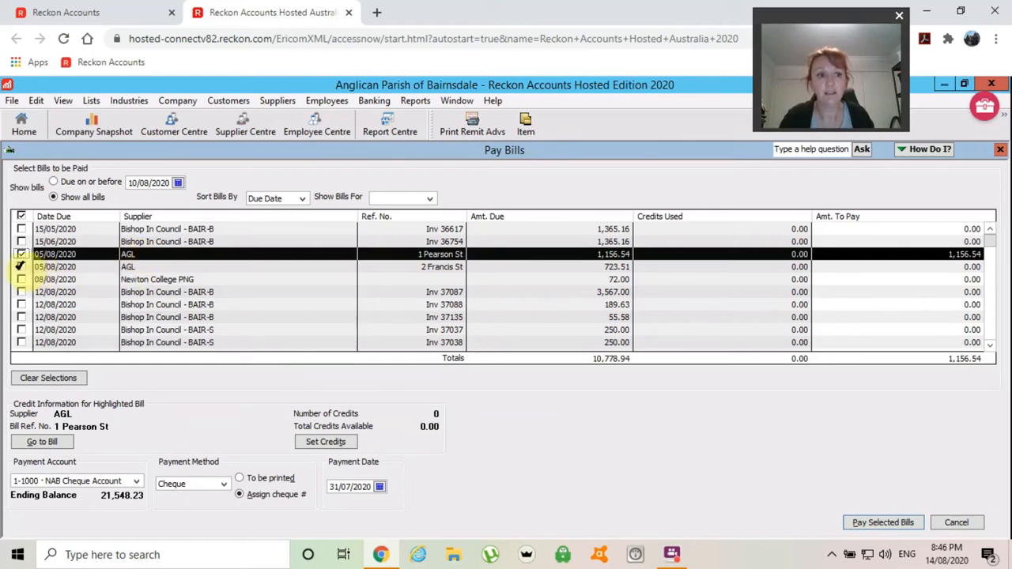
left_click(19, 267)
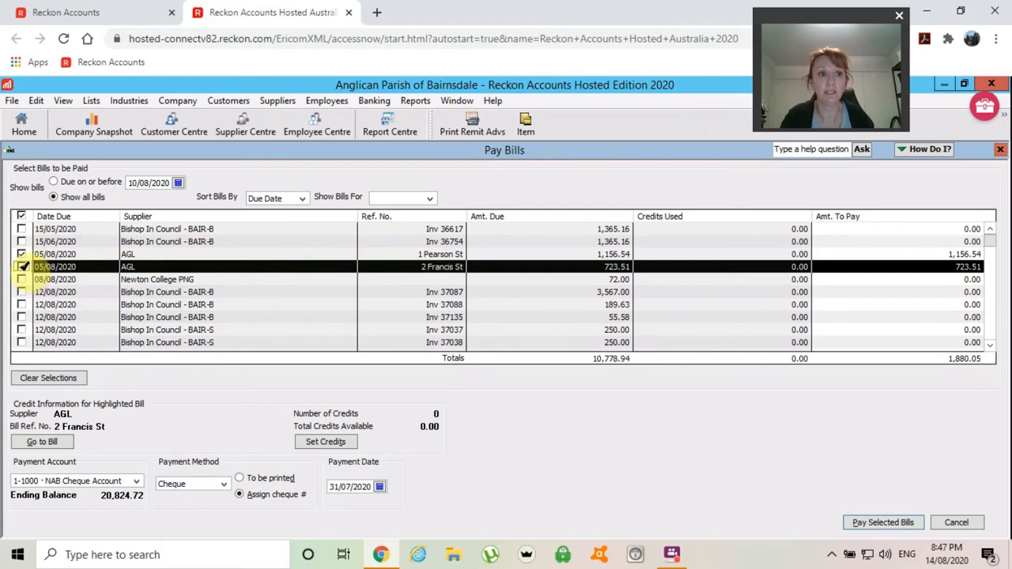
left_click(23, 267)
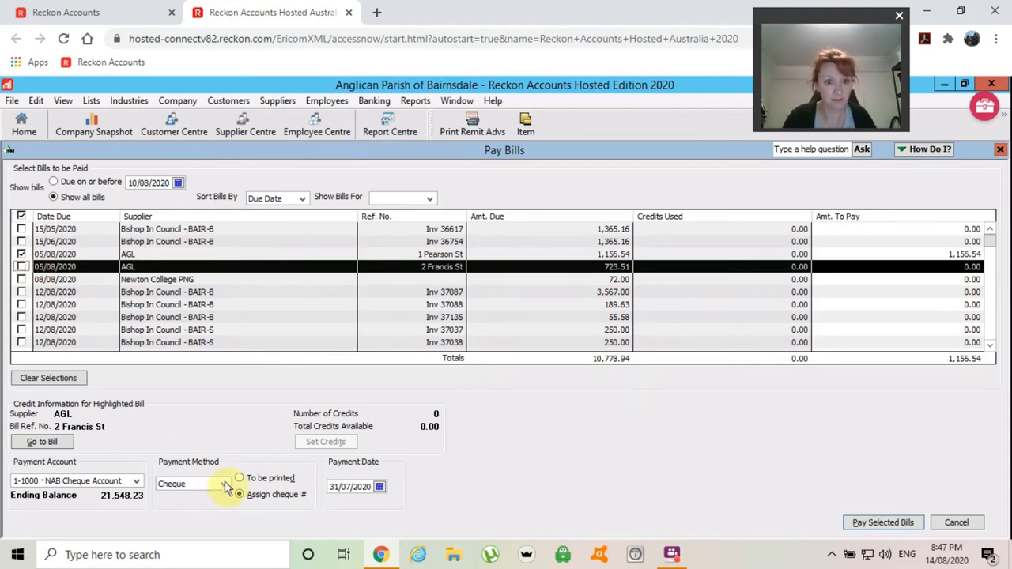
- Date the payment 07/08/2020, keeping Cheque from the NAB Cheque Account
left_click(380, 486)
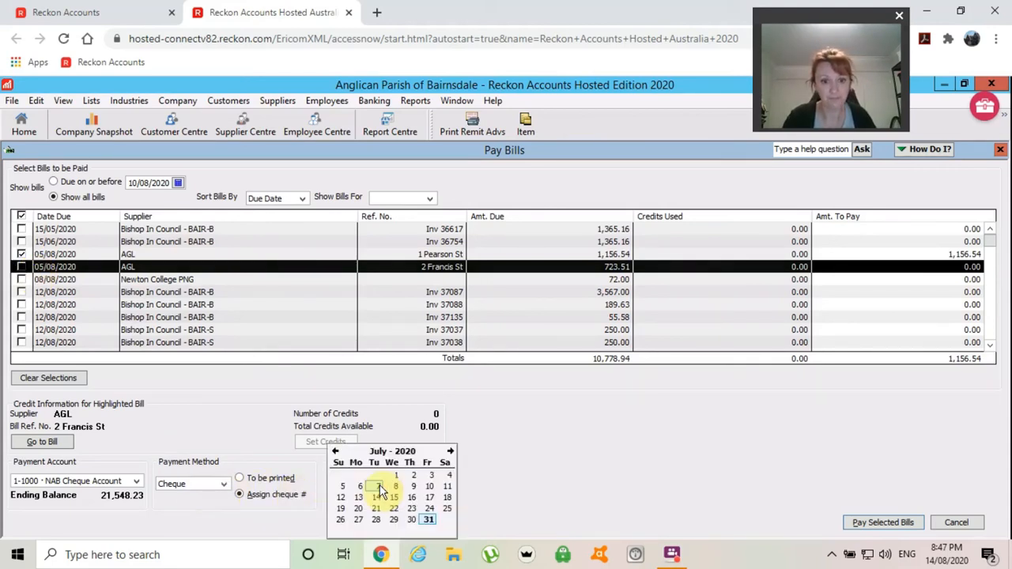
left_click(451, 451)
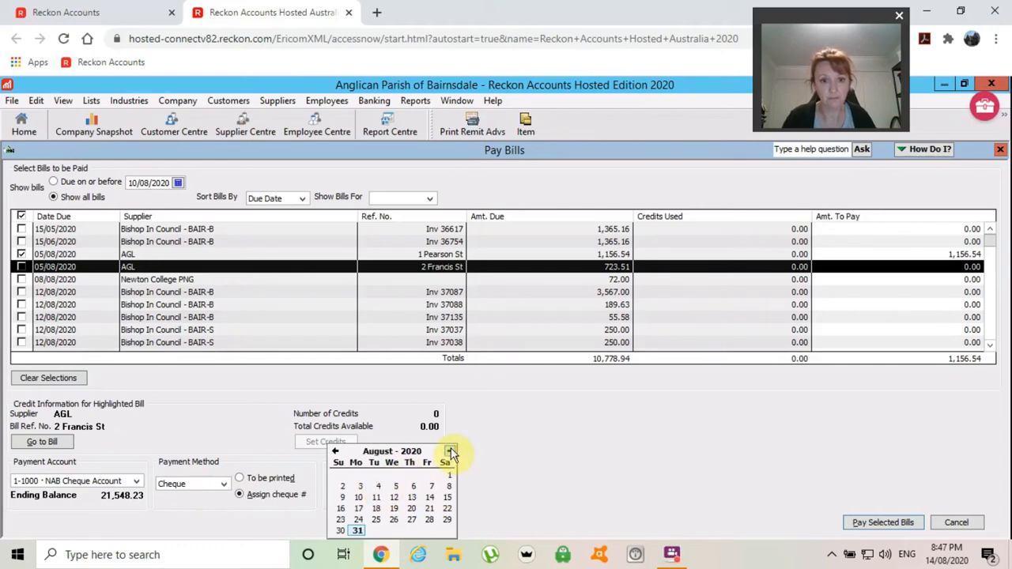
left_click(431, 487)
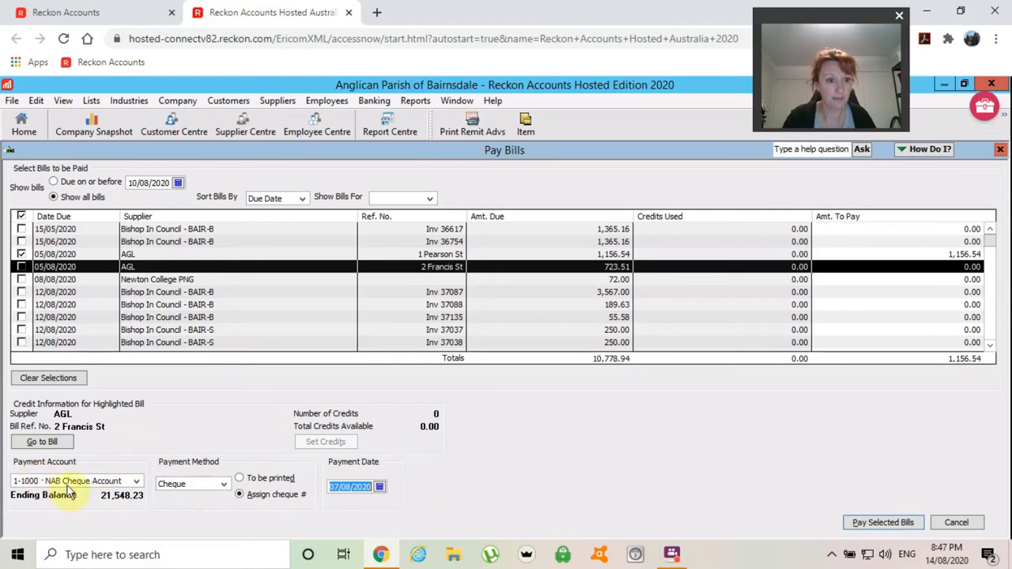
left_click(224, 486)
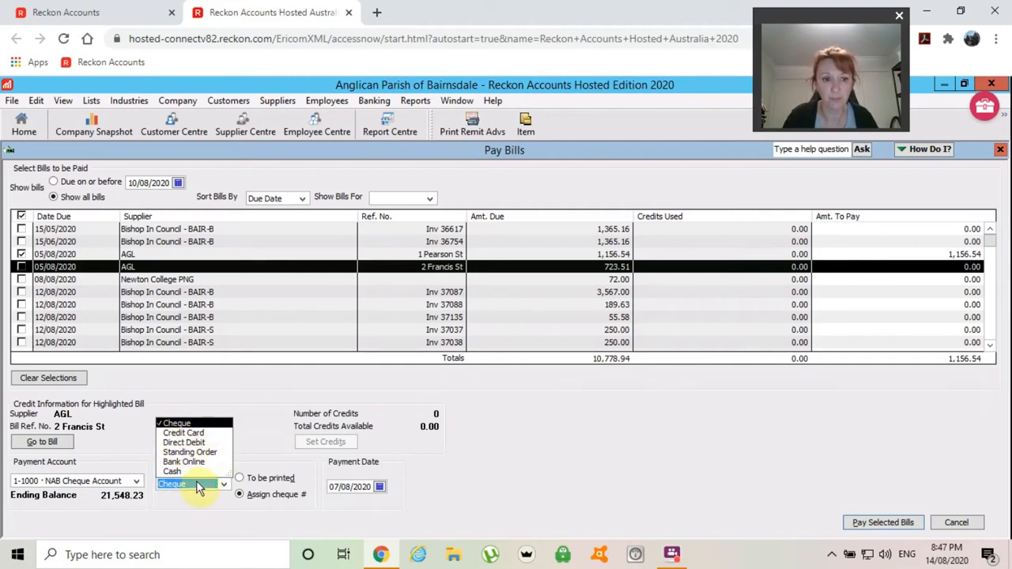
left_click(190, 425)
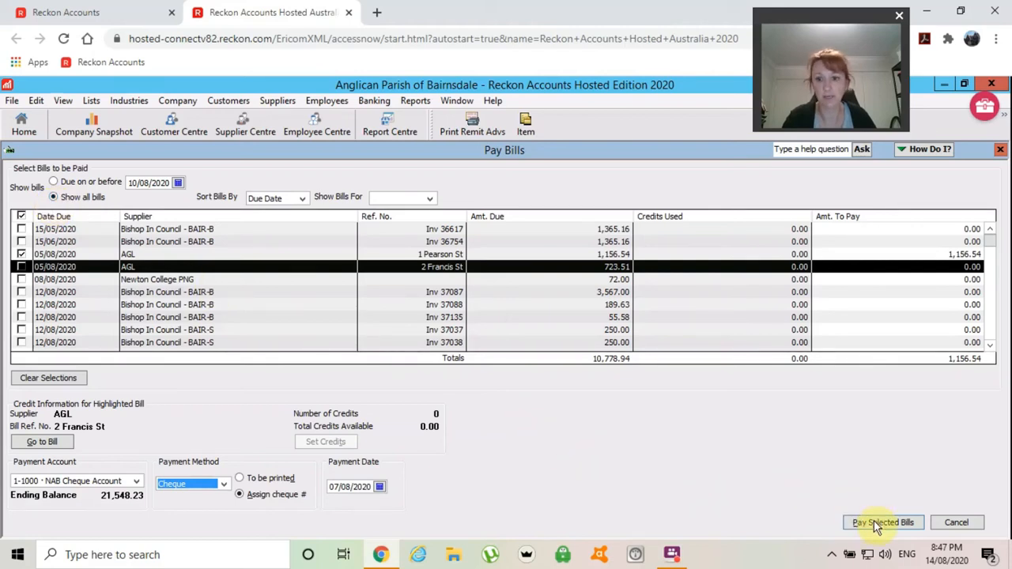
left_click(137, 482)
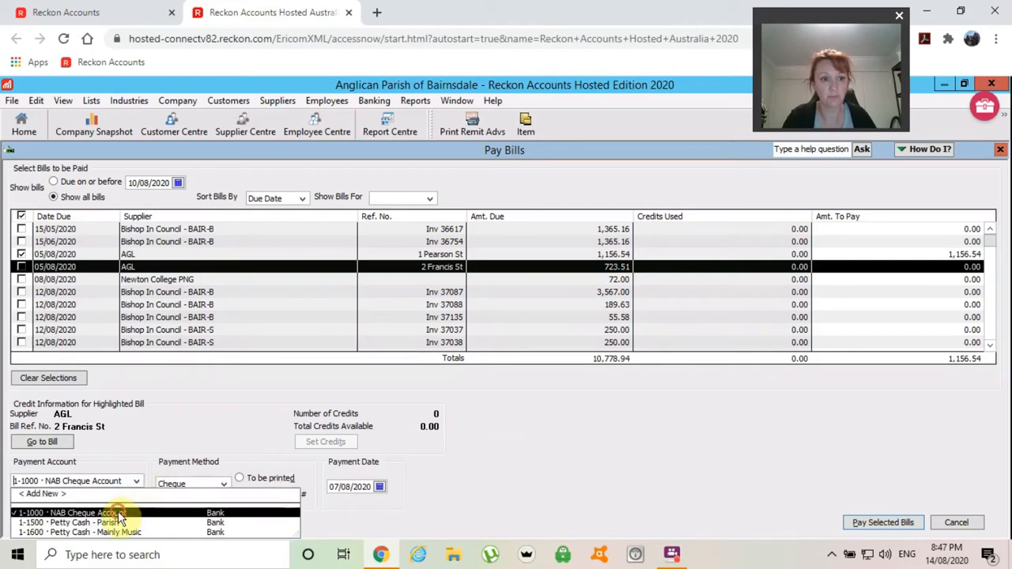
left_click(118, 513)
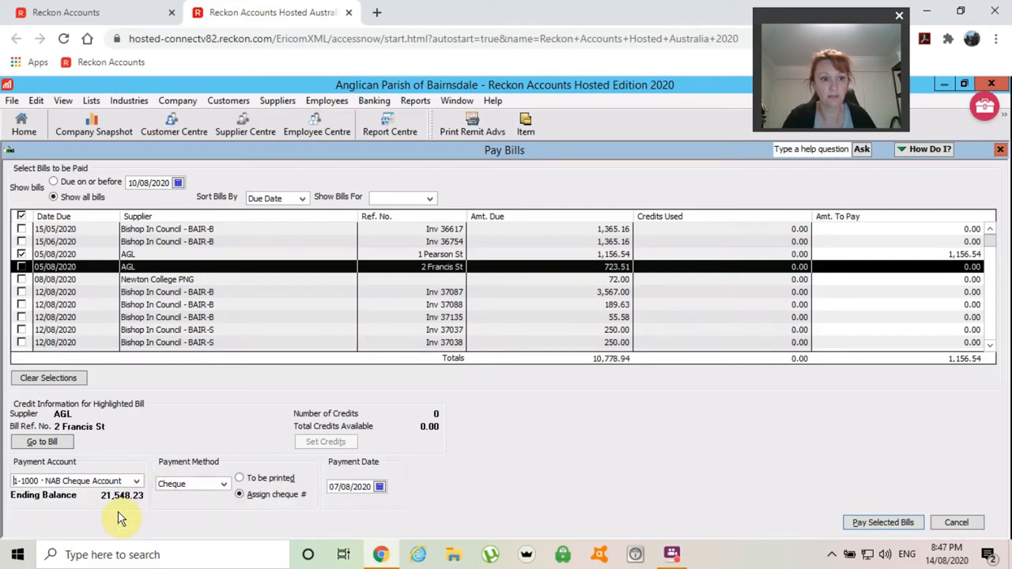
left_click(867, 525)
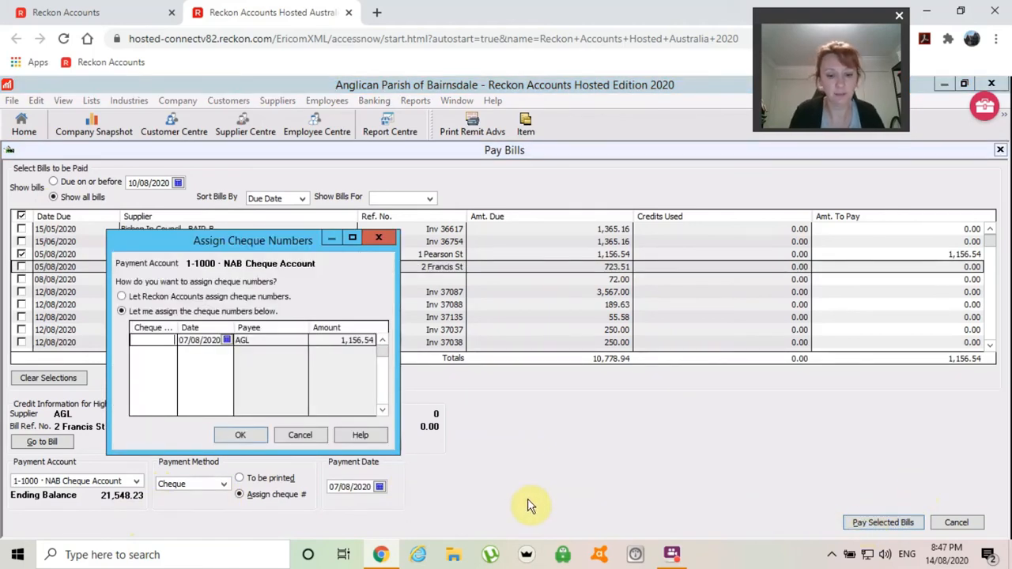
type("BPay")
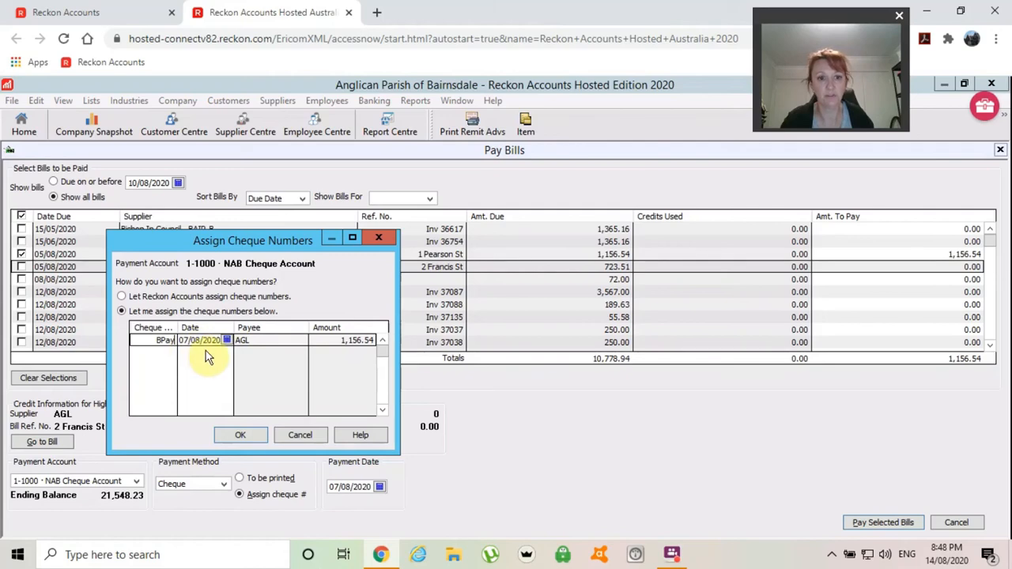
left_click(241, 437)
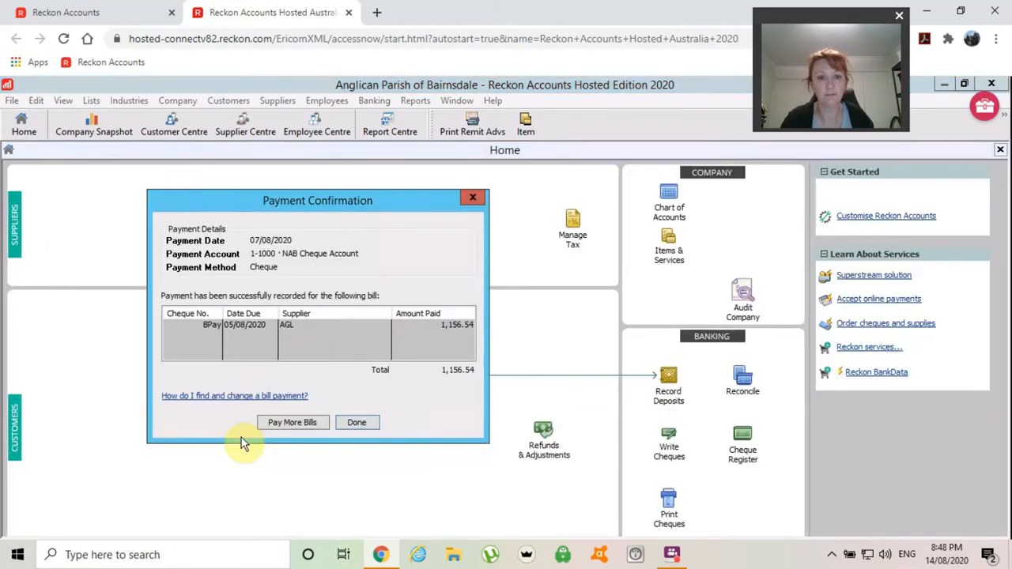
left_click(289, 424)
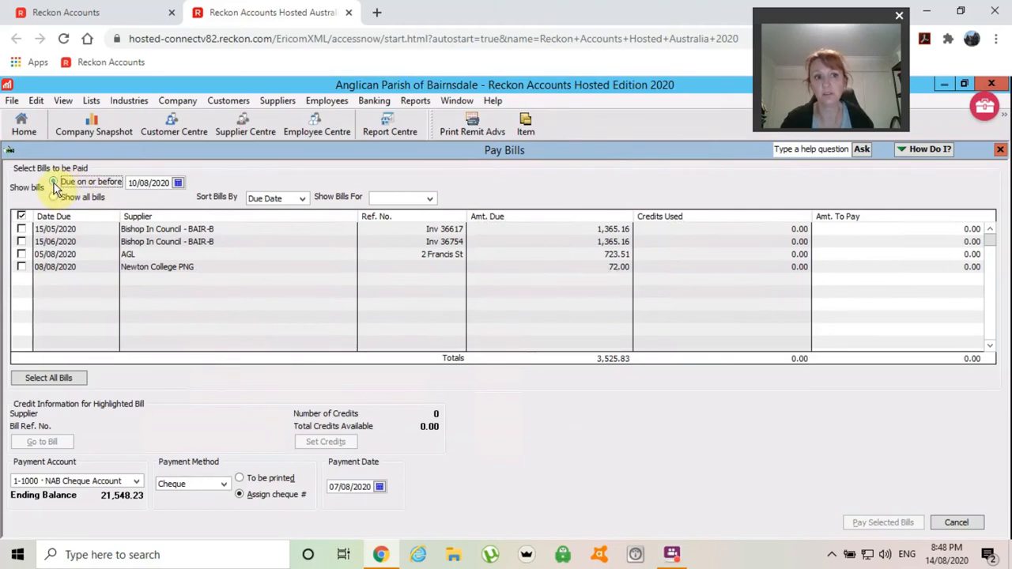
left_click(22, 254)
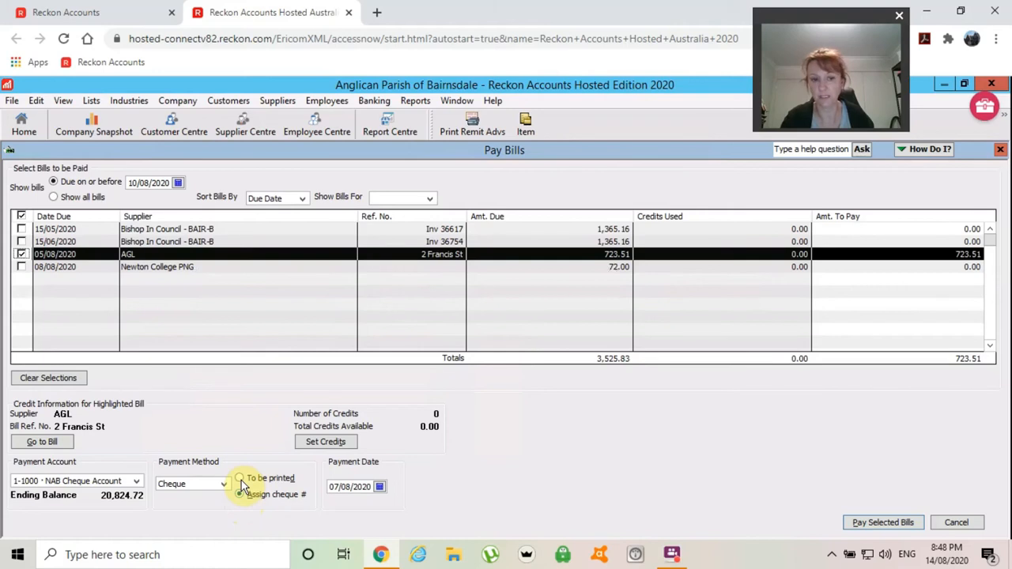
left_click(873, 525)
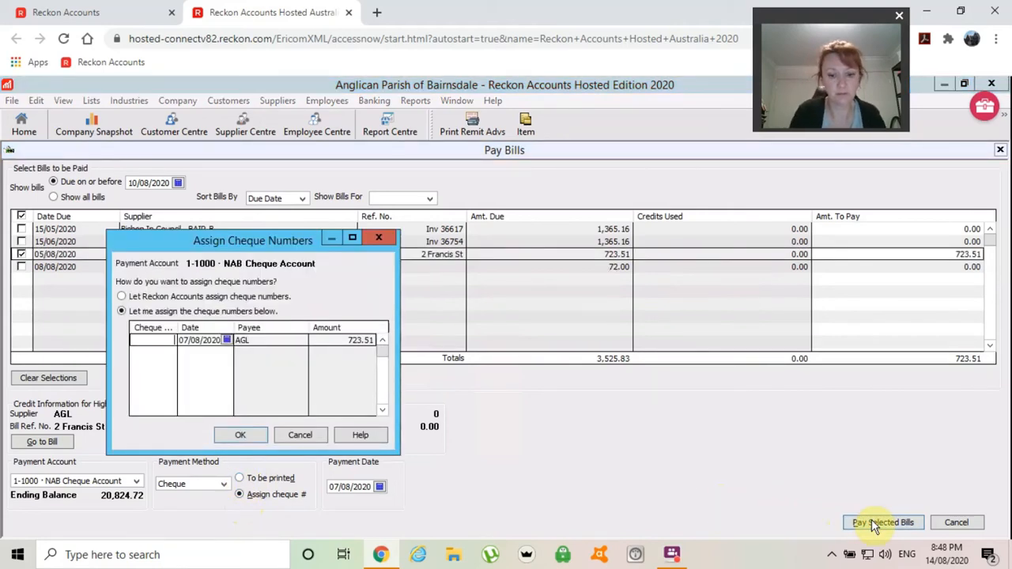
type("Bpay")
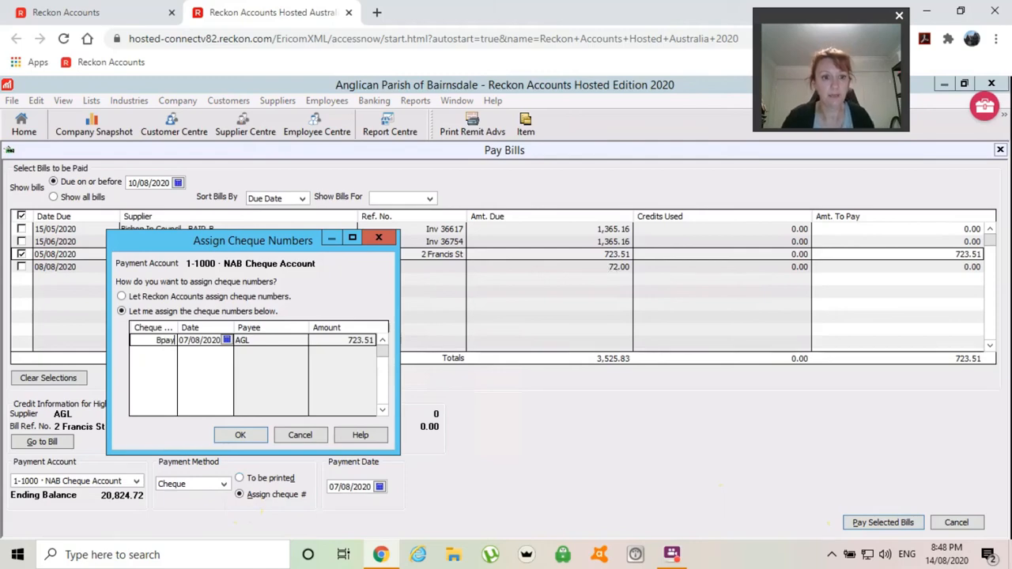
left_click(242, 434)
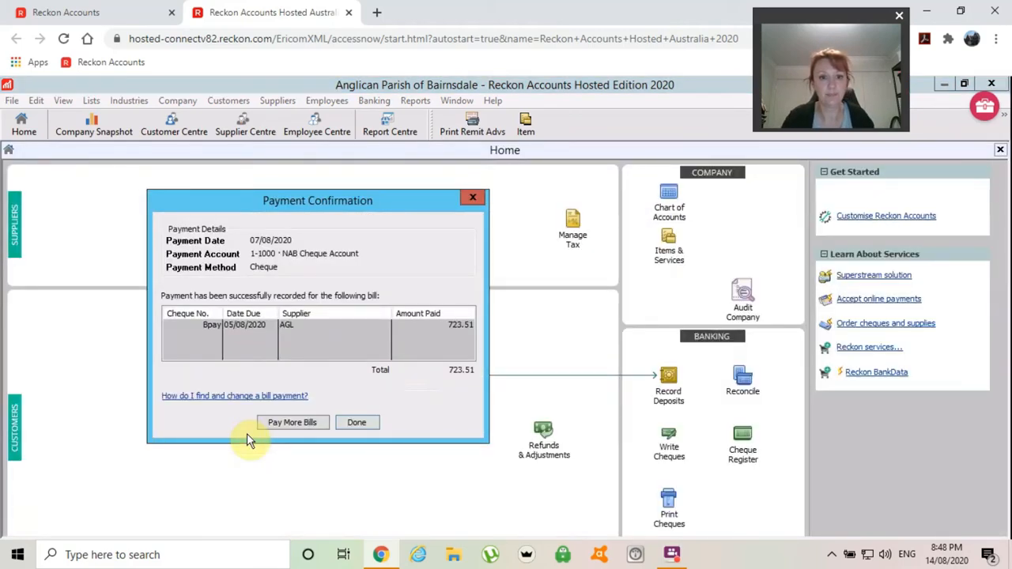
left_click(357, 423)
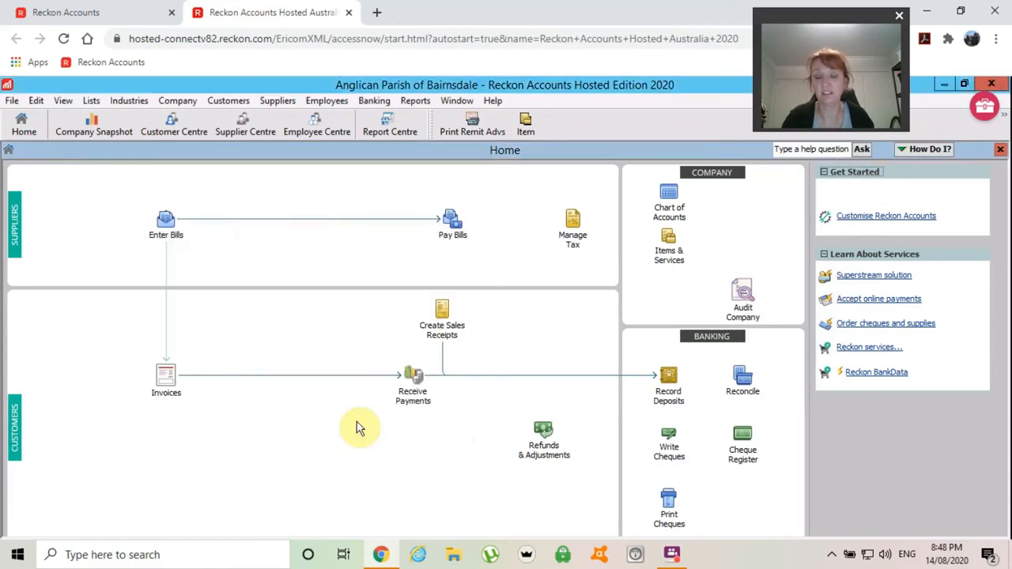
- Open Pay Bills from the Home page, listing all outstanding supplier bills
left_click(453, 235)
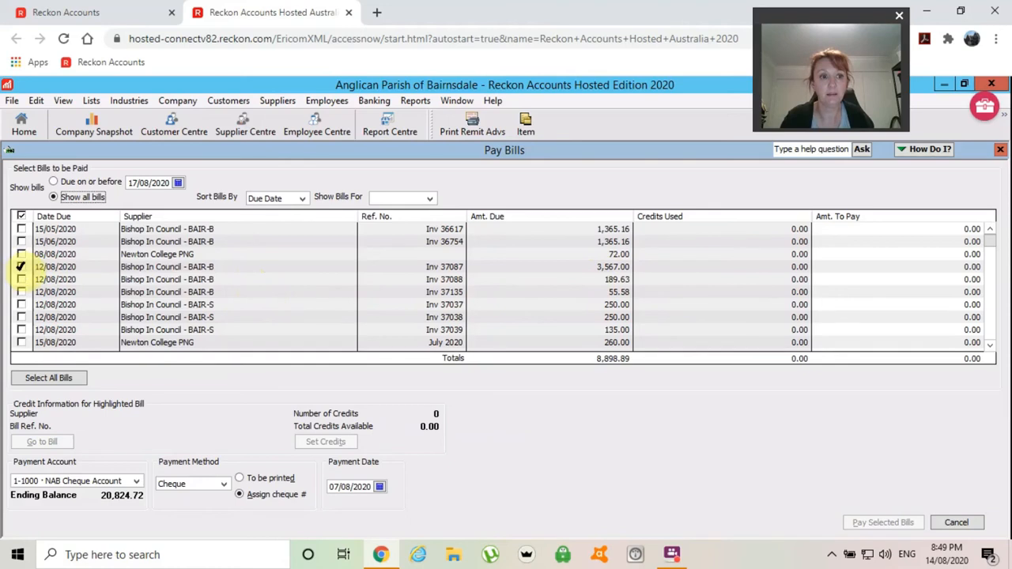
- Tick invoices 37087, 37088, 37135, 37037, 37038 and 37039 for payment
left_click(20, 266)
left_click(20, 279)
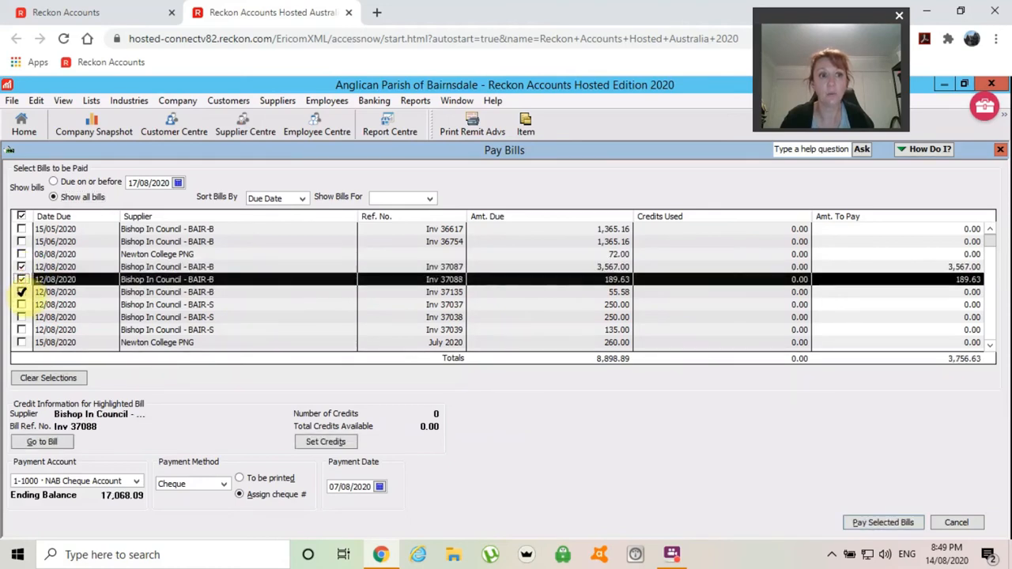
left_click(21, 292)
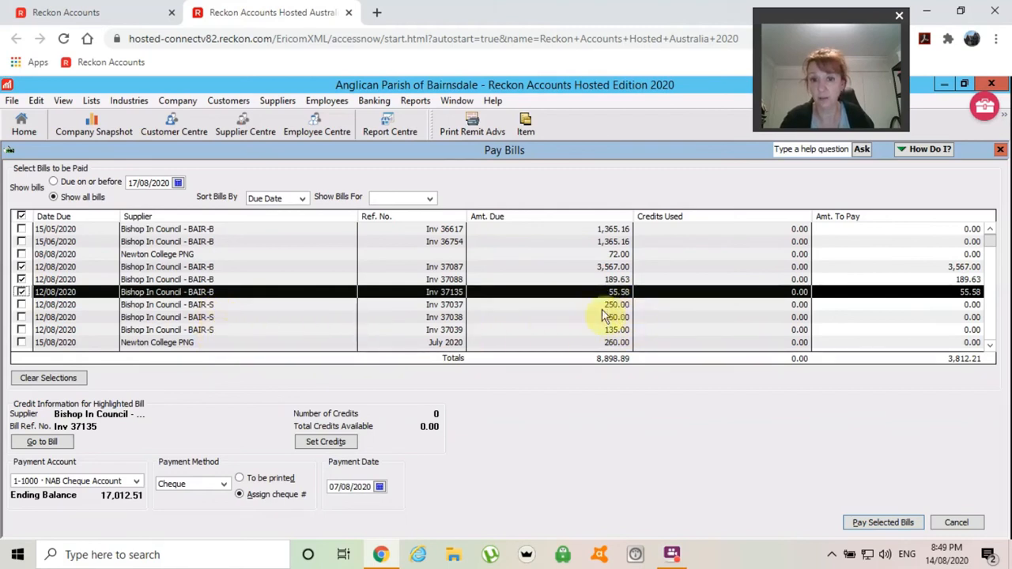
left_click(22, 305)
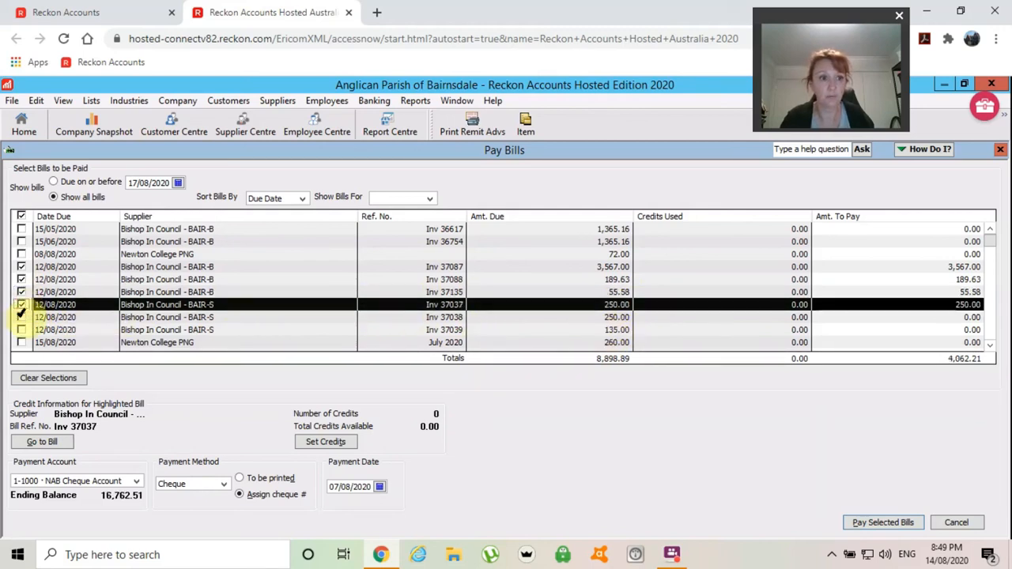
left_click(21, 316)
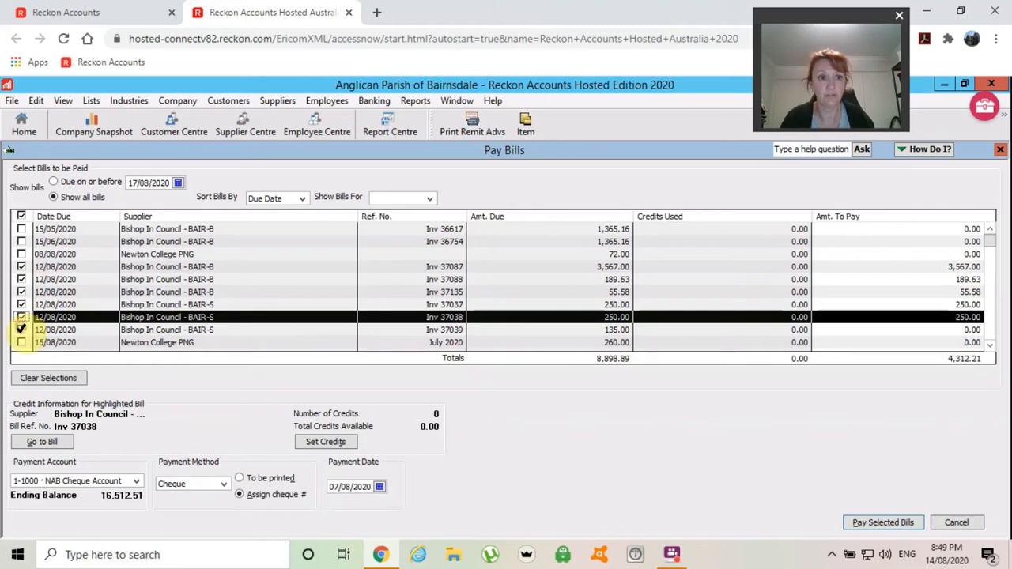
left_click(21, 330)
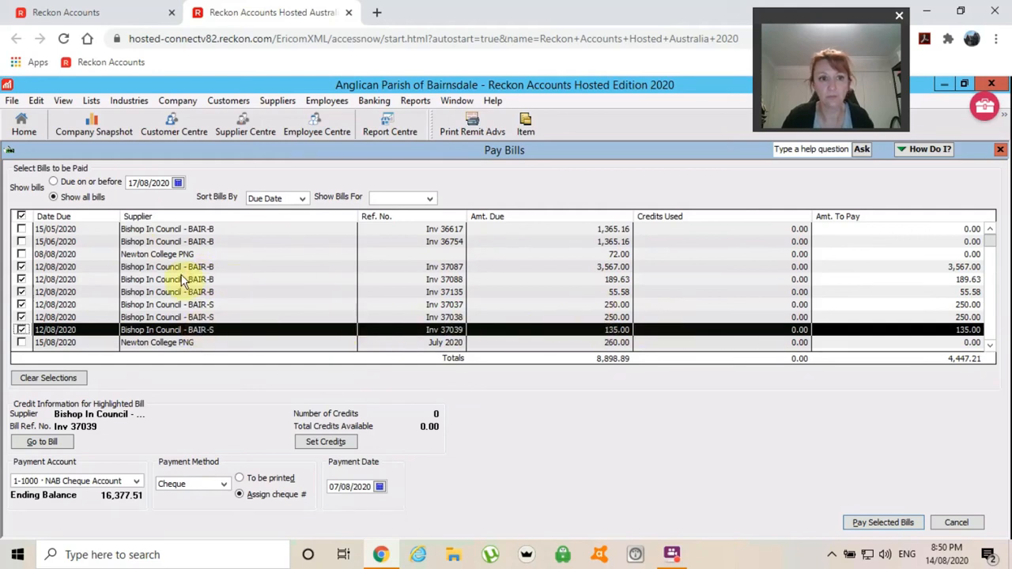
- Scroll down the list and tick the Newton College PNG, Church Book Room and Eastern Mowing bills
left_click(22, 253)
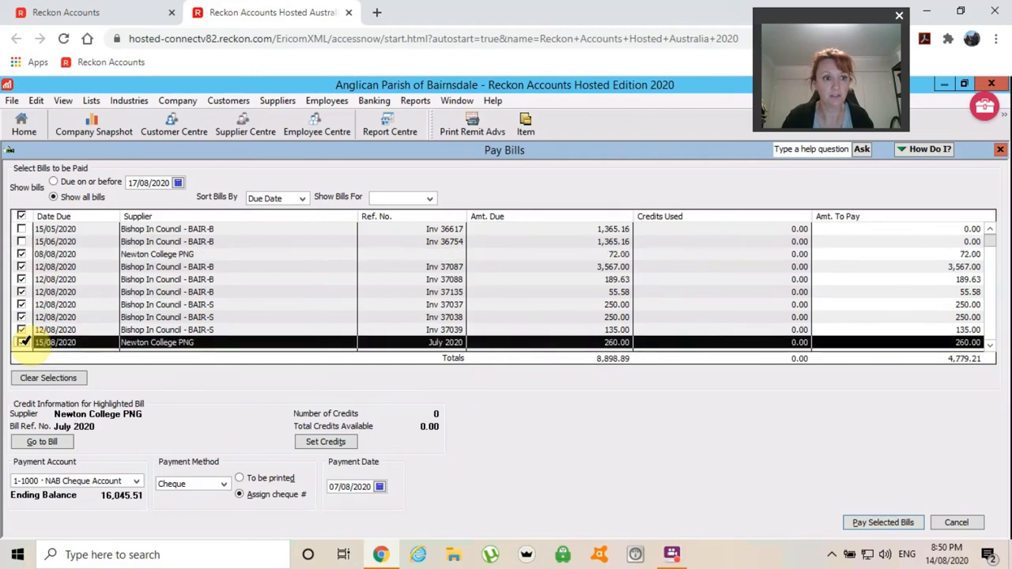
left_click(988, 346)
left_click(989, 346)
left_click(988, 346)
left_click(988, 346)
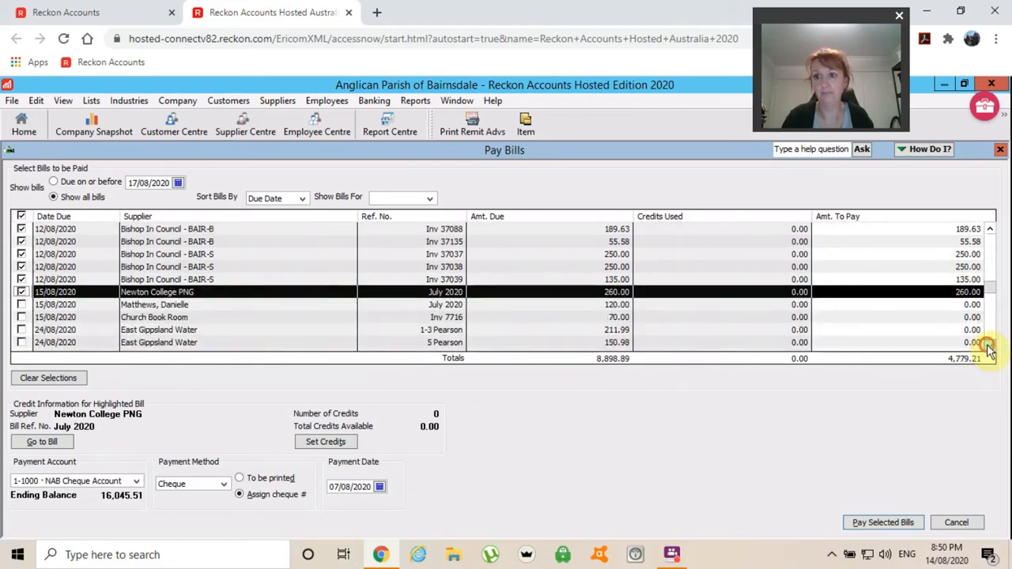
left_click(988, 346)
left_click(988, 347)
left_click(989, 346)
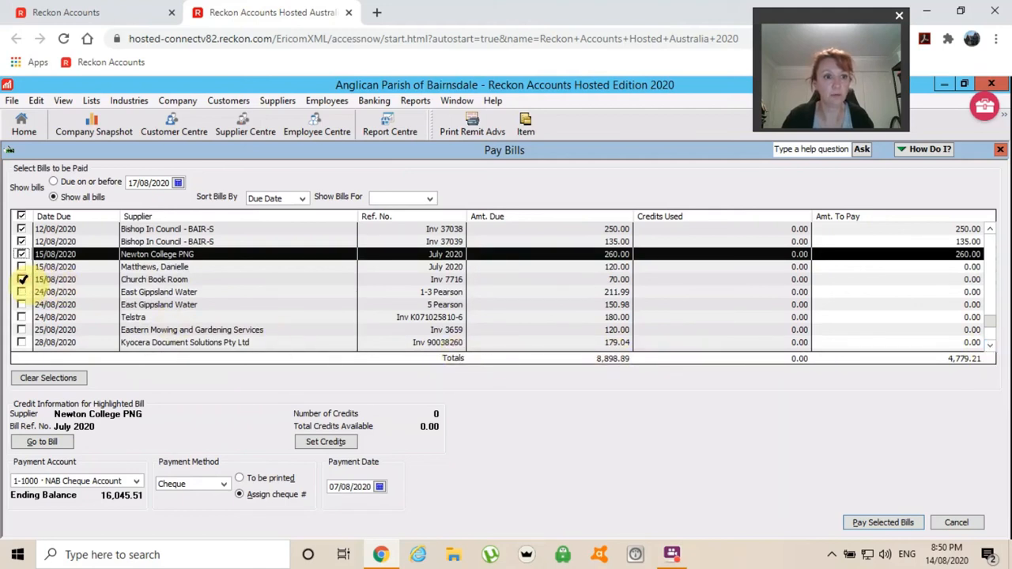
left_click(22, 279)
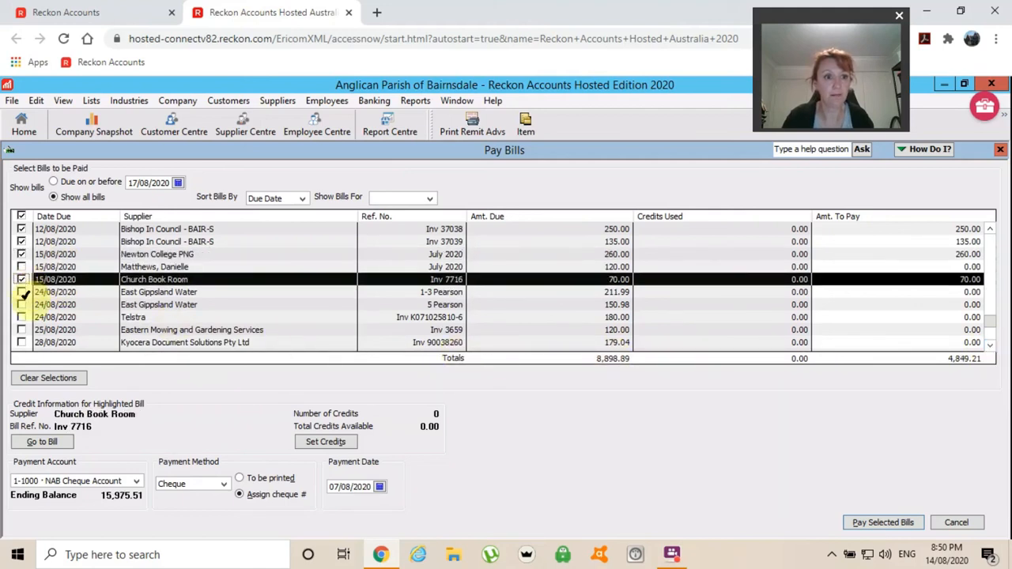
left_click(21, 329)
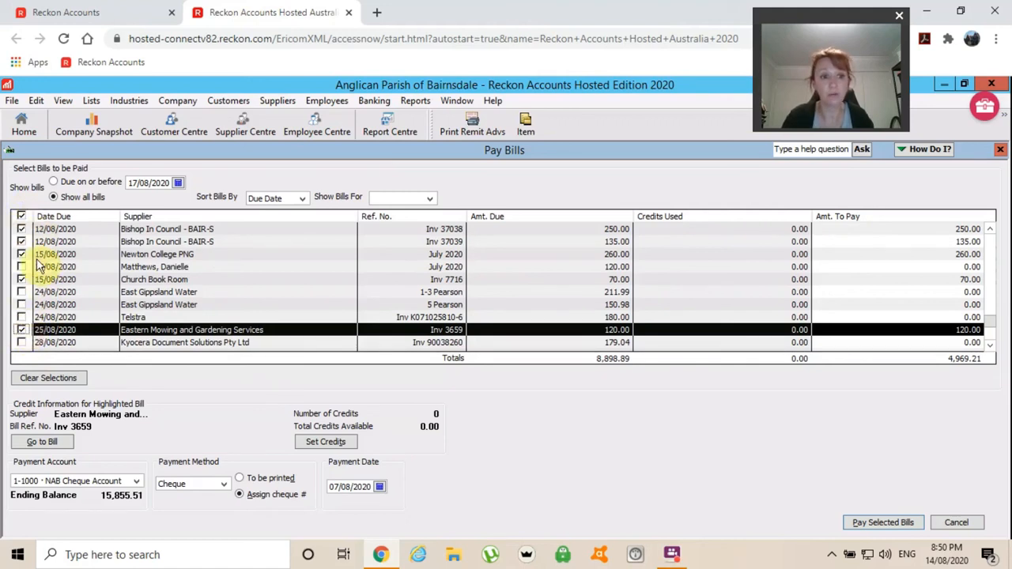
- Set the payment date to 14/08/2020 and pay the selected bills
left_click(380, 488)
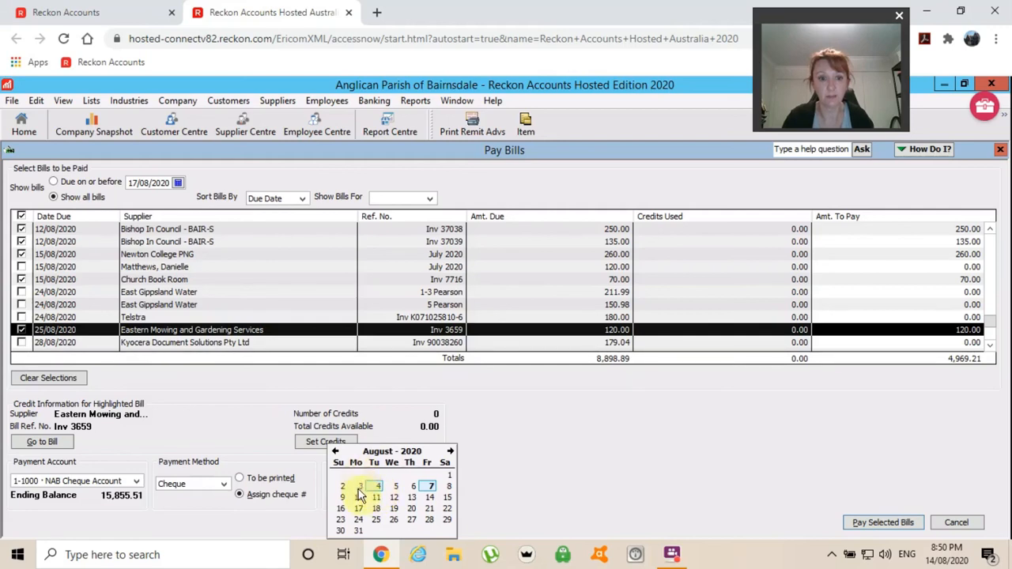
left_click(429, 498)
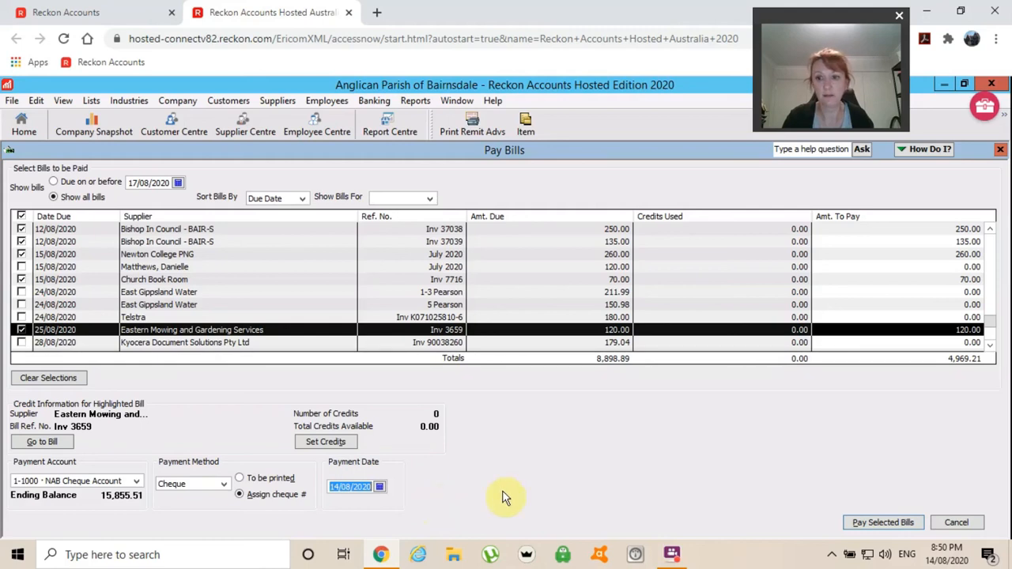
left_click(892, 523)
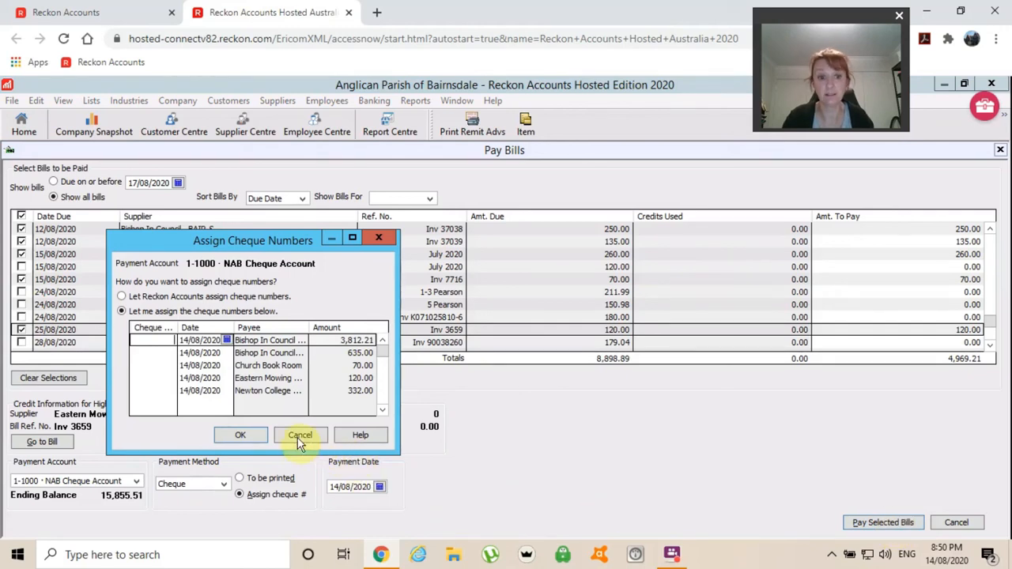
- Enter EFT as the reference for the first four payments and 0264 for Newton College
left_click(171, 340)
type("EFT")
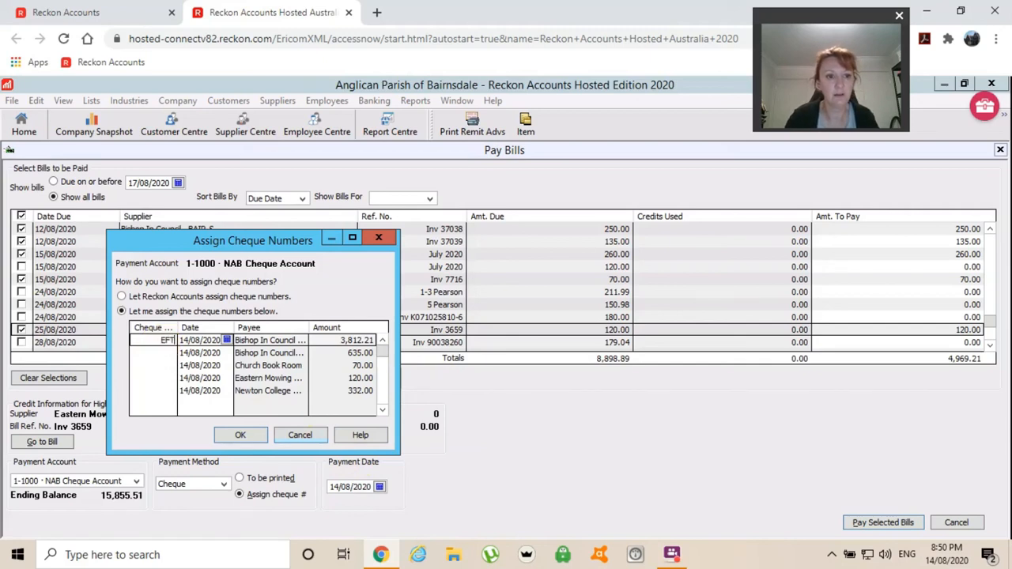
left_click(169, 352)
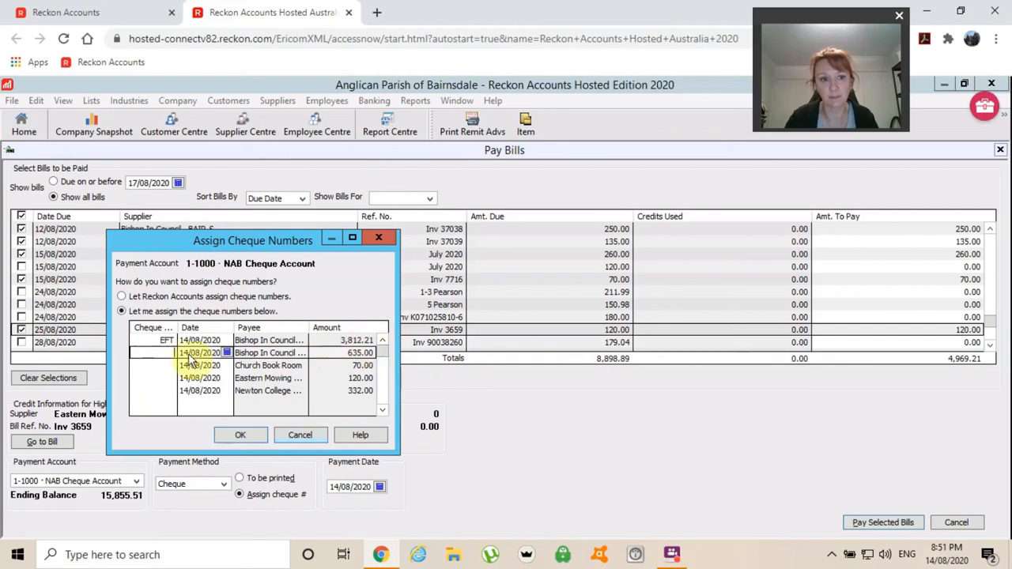
type("EFT")
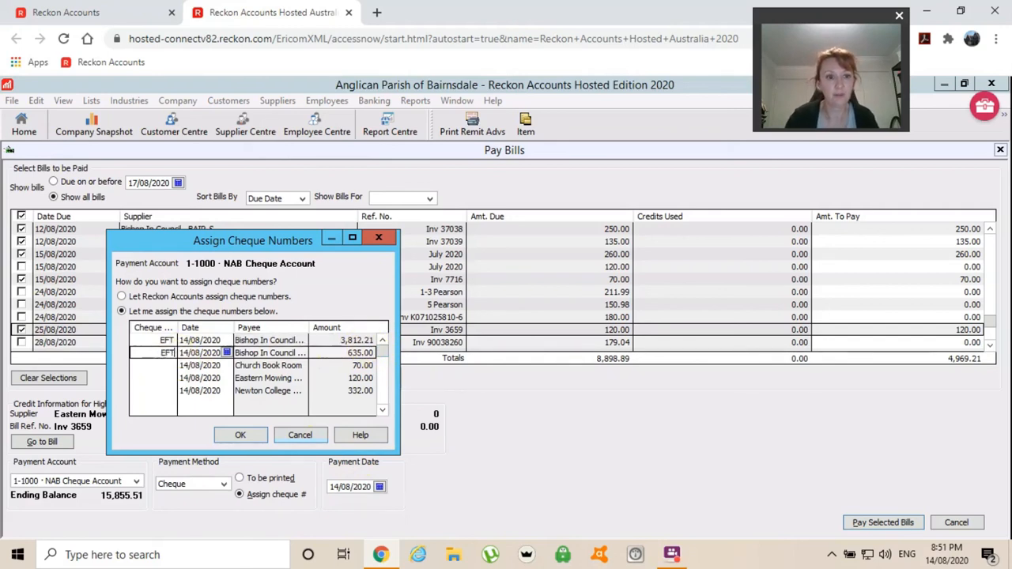
left_click(168, 366)
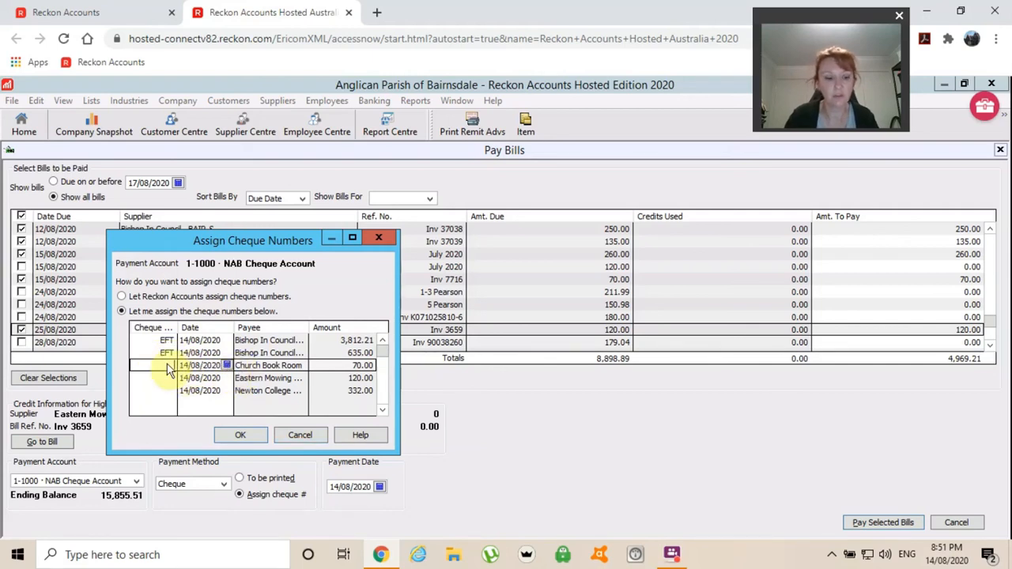
type("EFT")
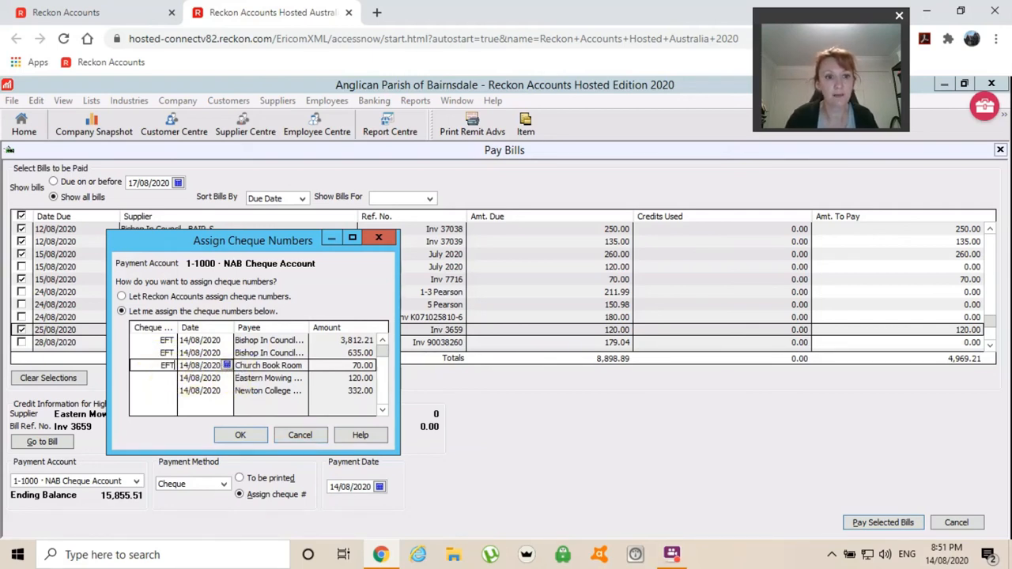
left_click(164, 380)
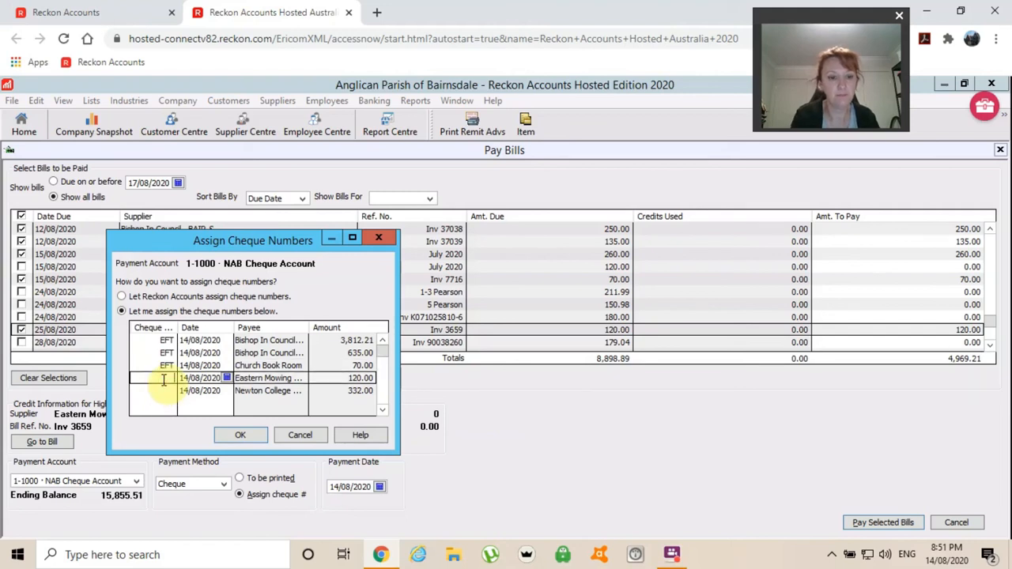
type("EFT")
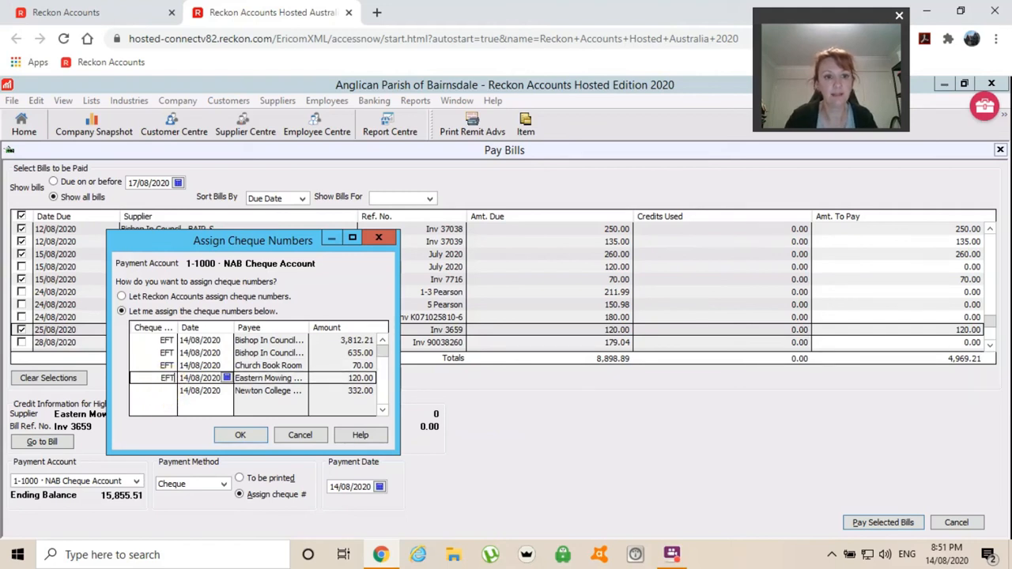
left_click(163, 391)
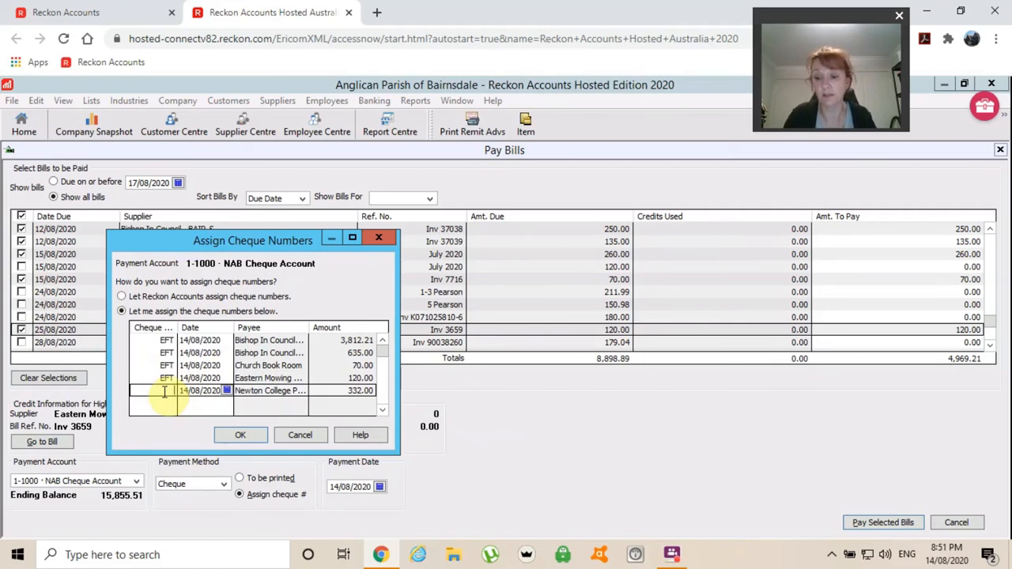
type("026")
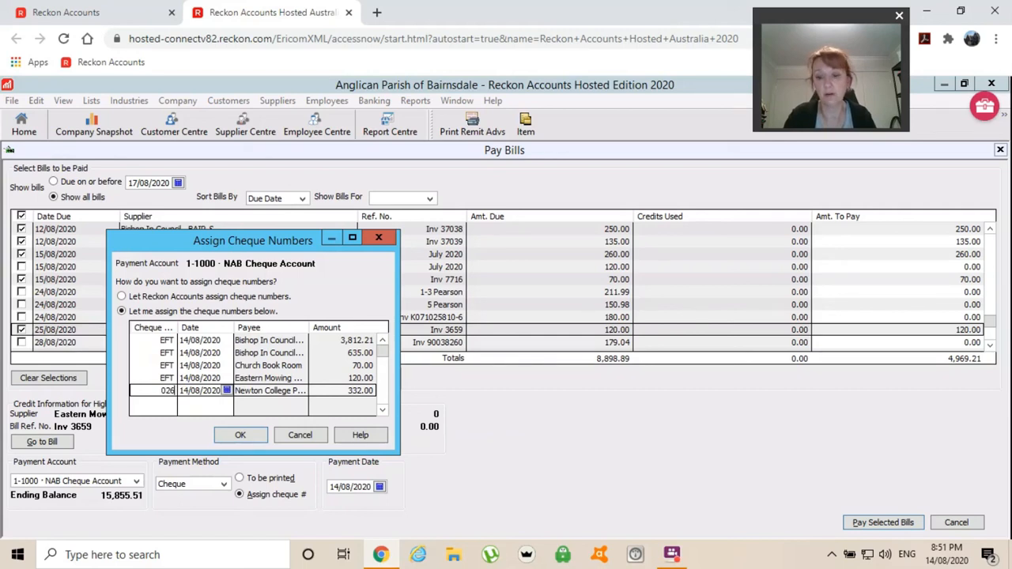
type("4")
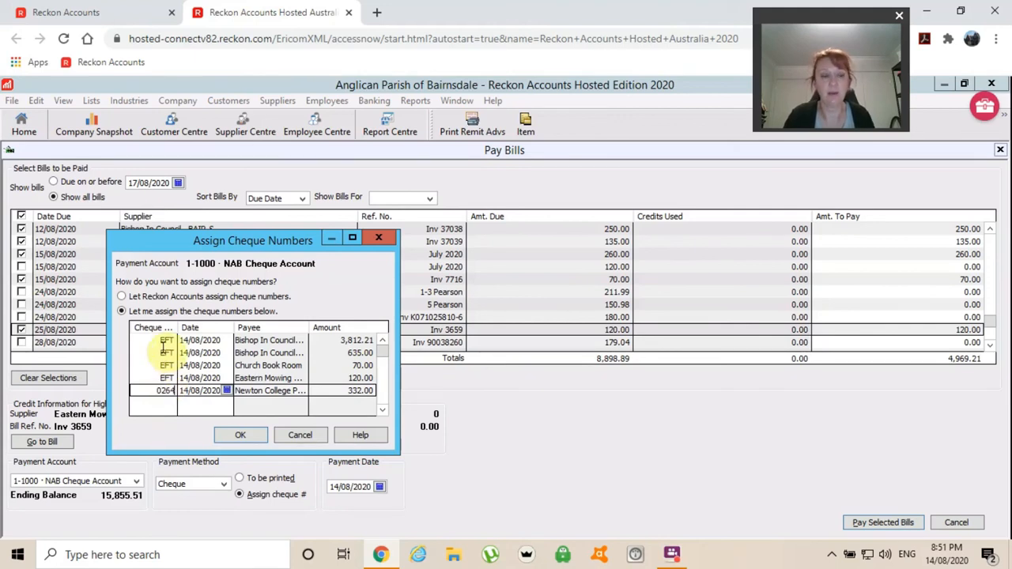
- Cancel the cheque number assignment and close Pay Bills without recording the payments
left_click(300, 437)
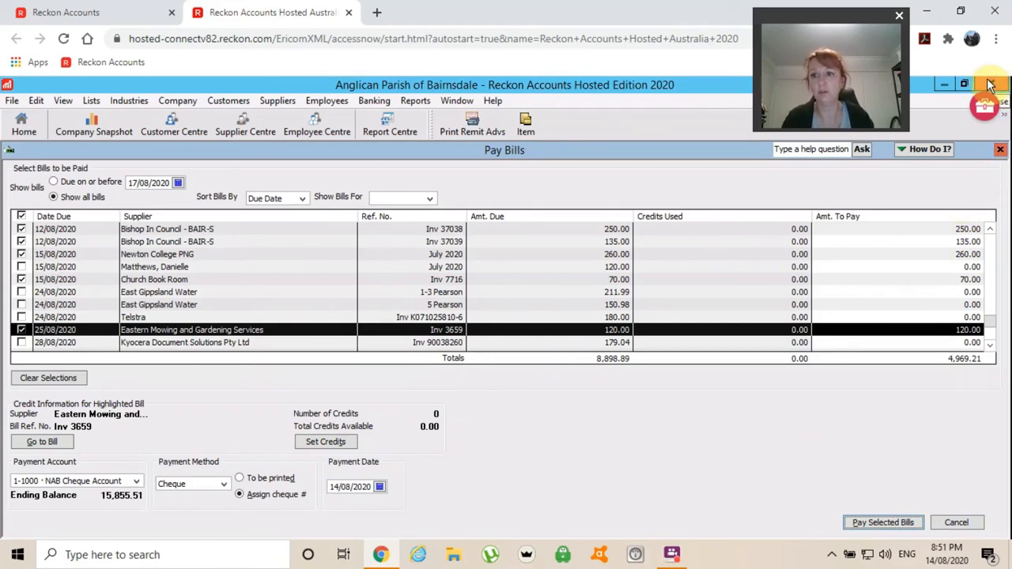
left_click(1001, 152)
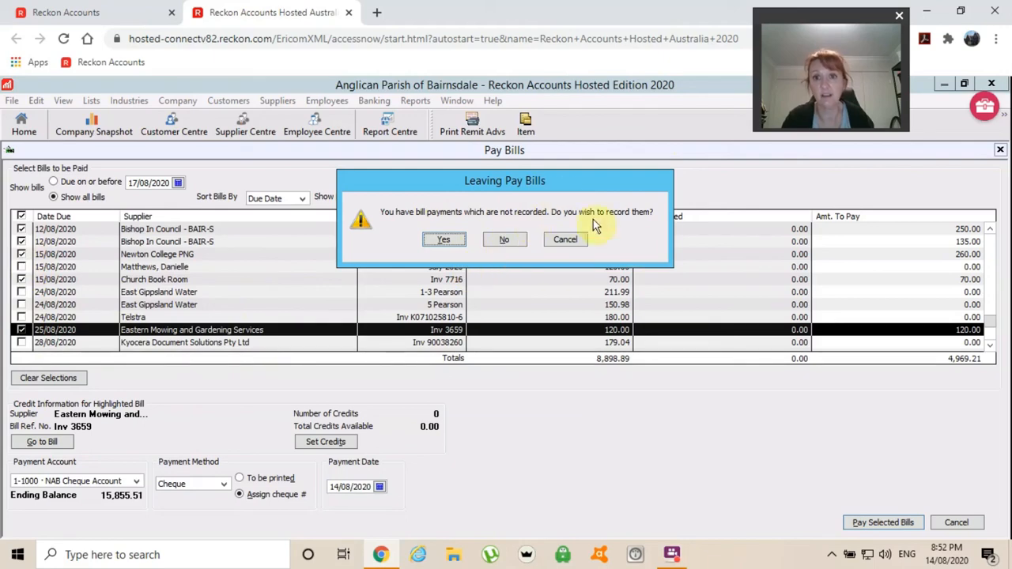
left_click(503, 241)
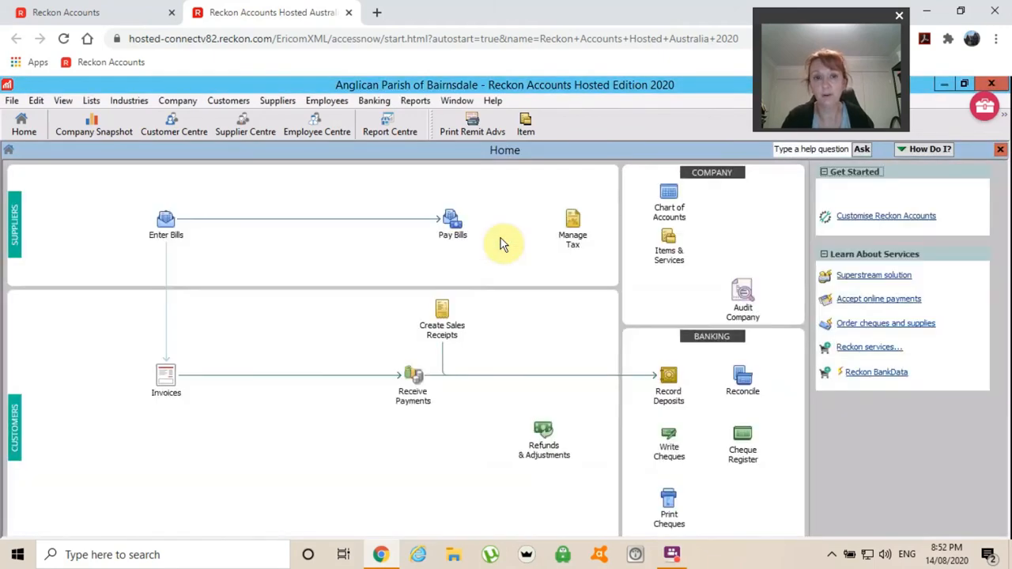